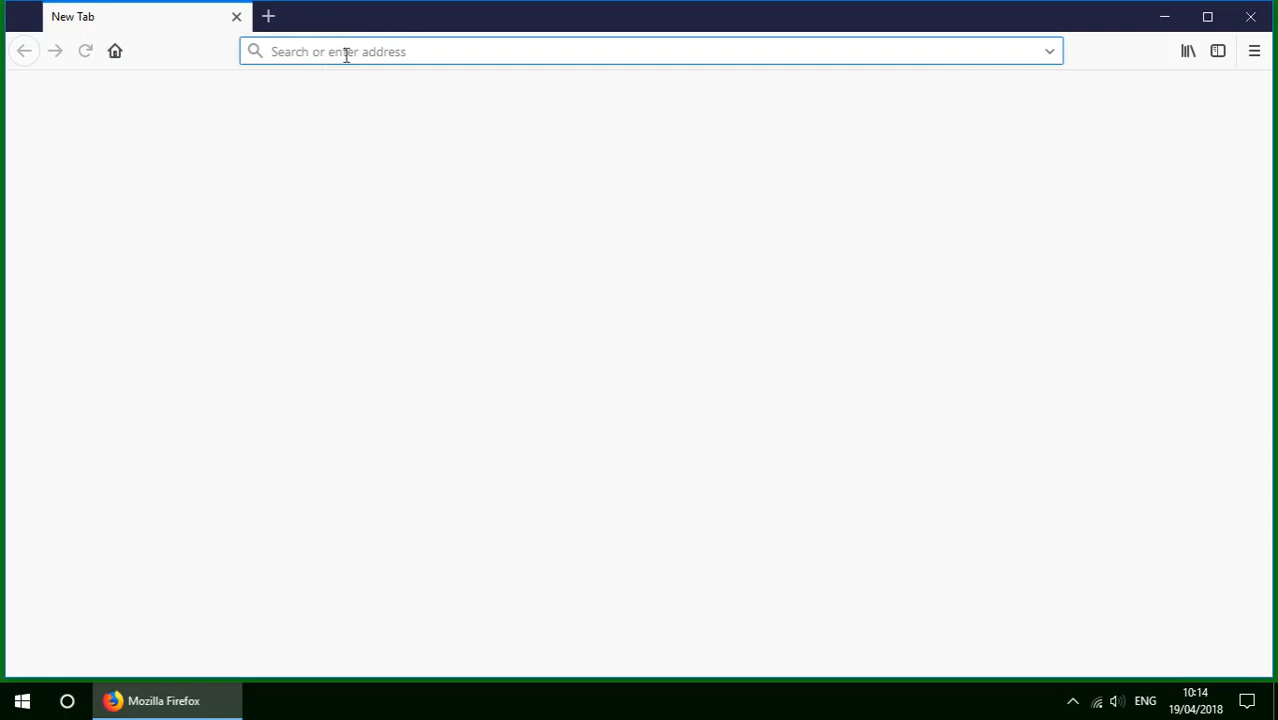
pyautogui.click(345, 47)
pyautogui.write('https://px2sto')
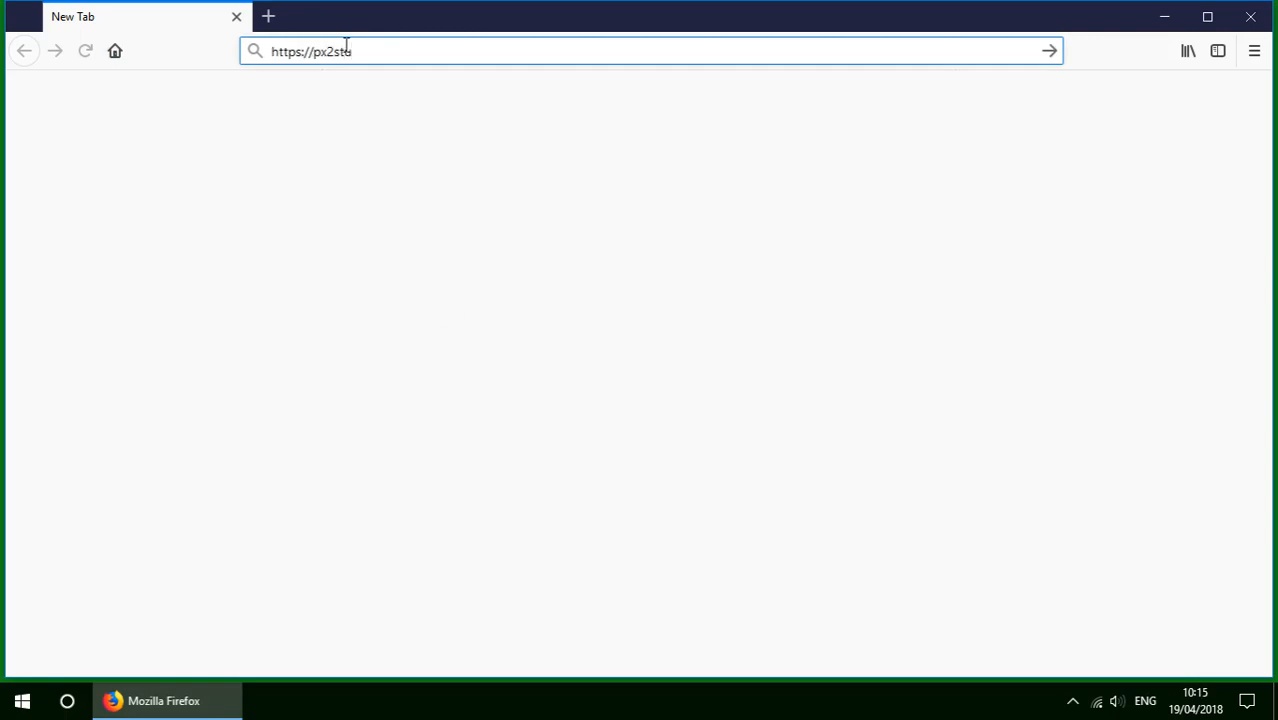
pyautogui.write('dy')
pyautogui.press('Return')
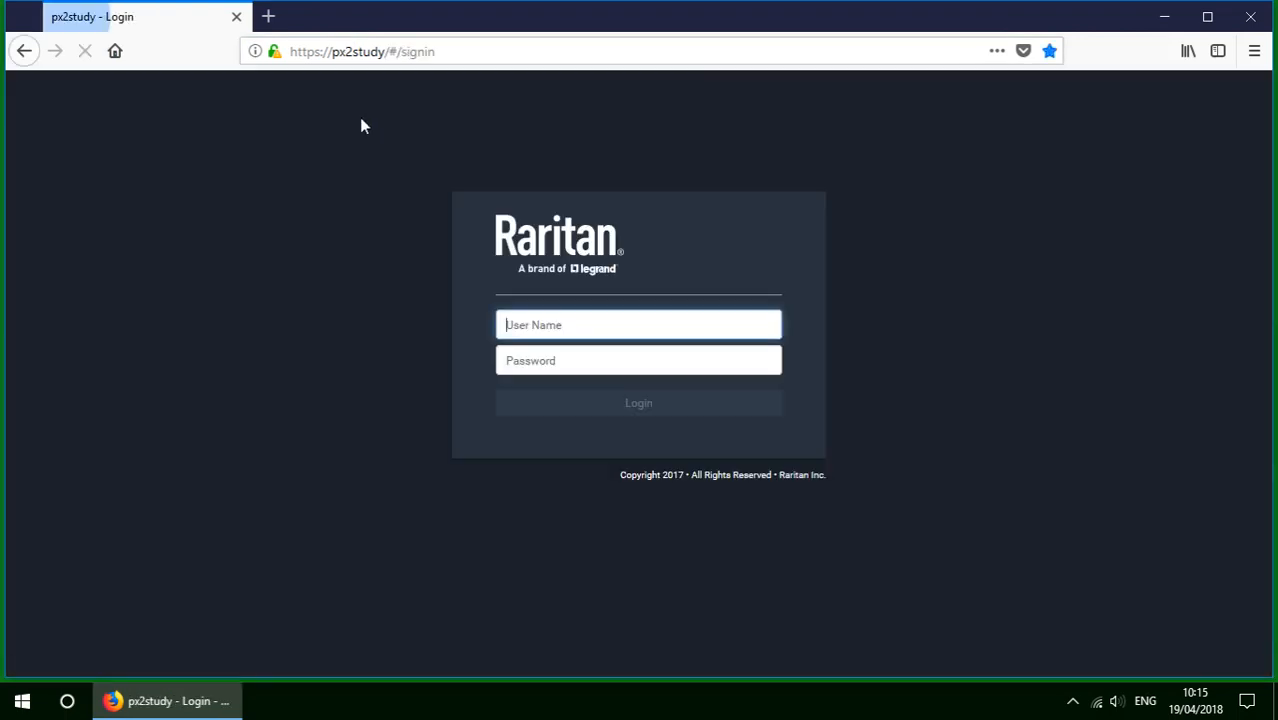
# Sign in to the PDU as admin with the account password.
pyautogui.click(534, 324)
pyautogui.write('admin')
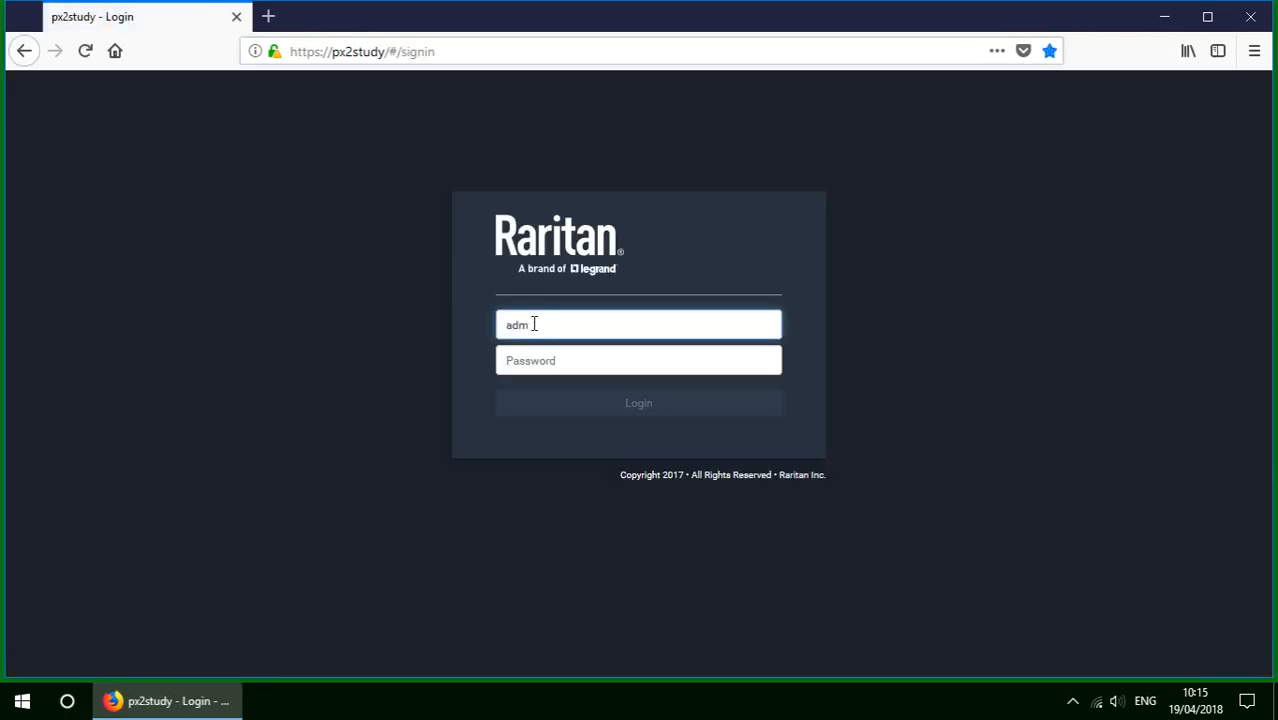
pyautogui.press('Tab')
pyautogui.write('raritan')
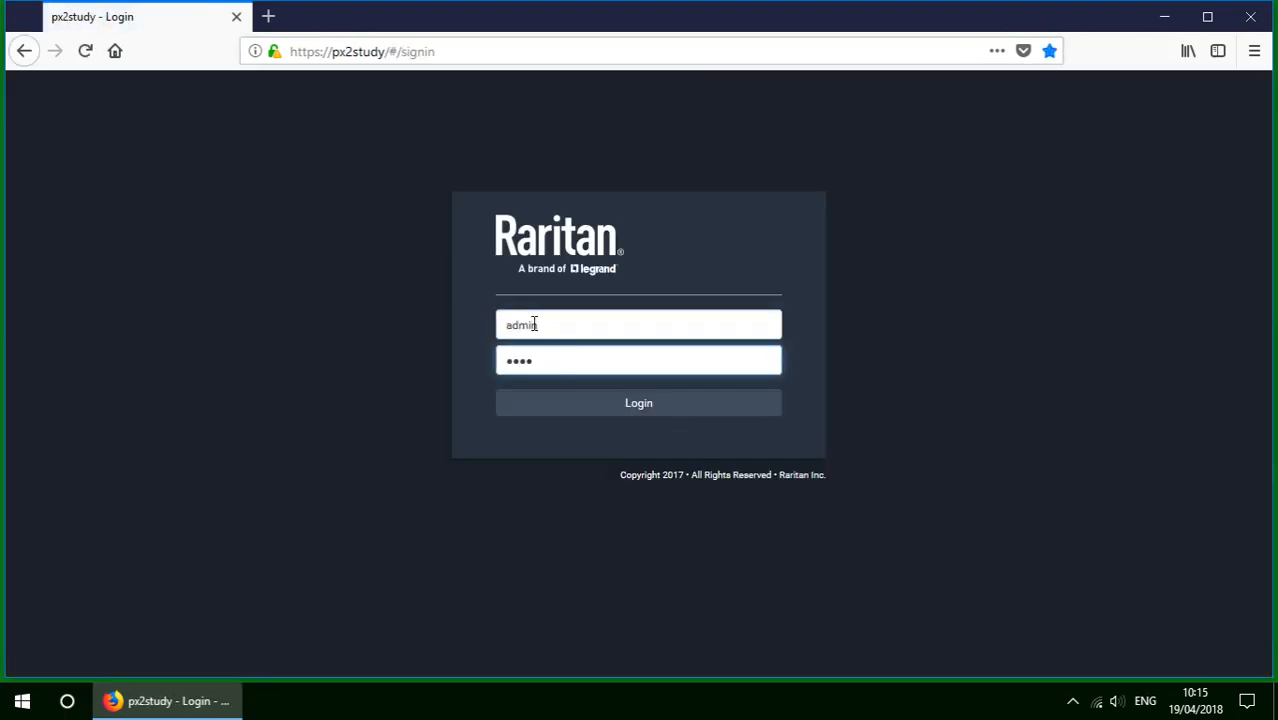
pyautogui.click(633, 405)
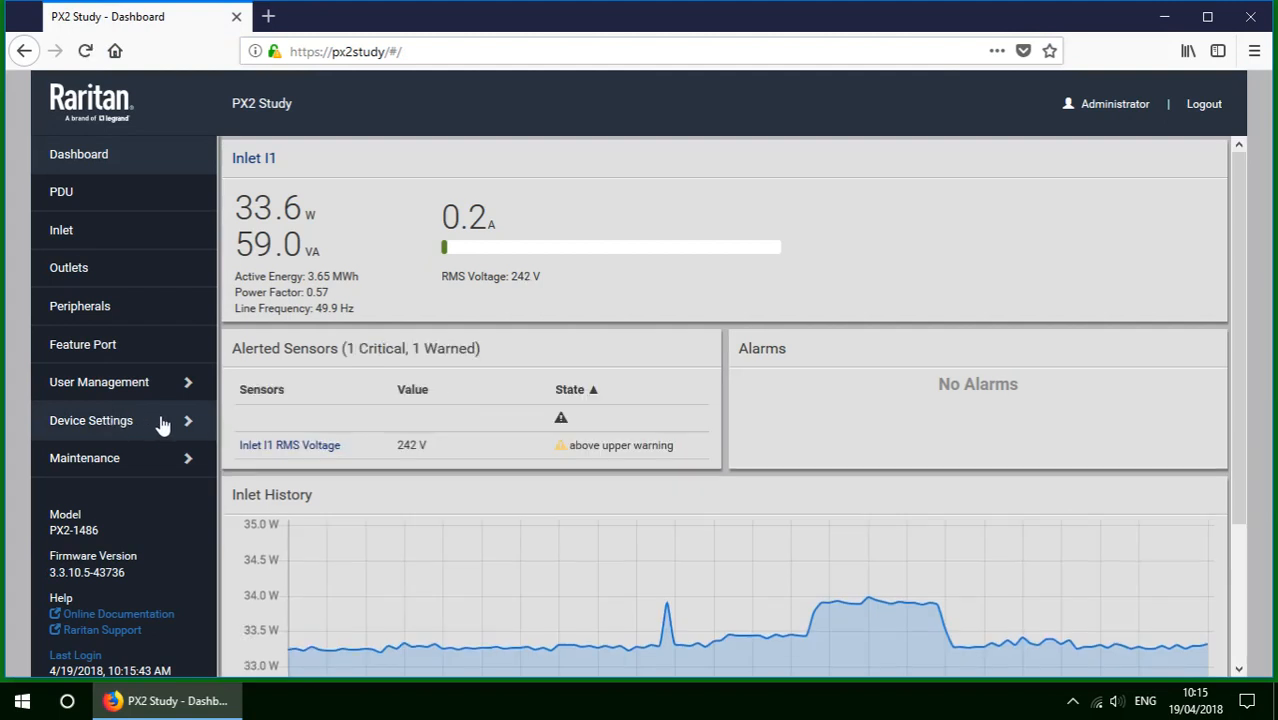
# Go to Device Settings > Network Services > SMTP Server.
pyautogui.click(108, 425)
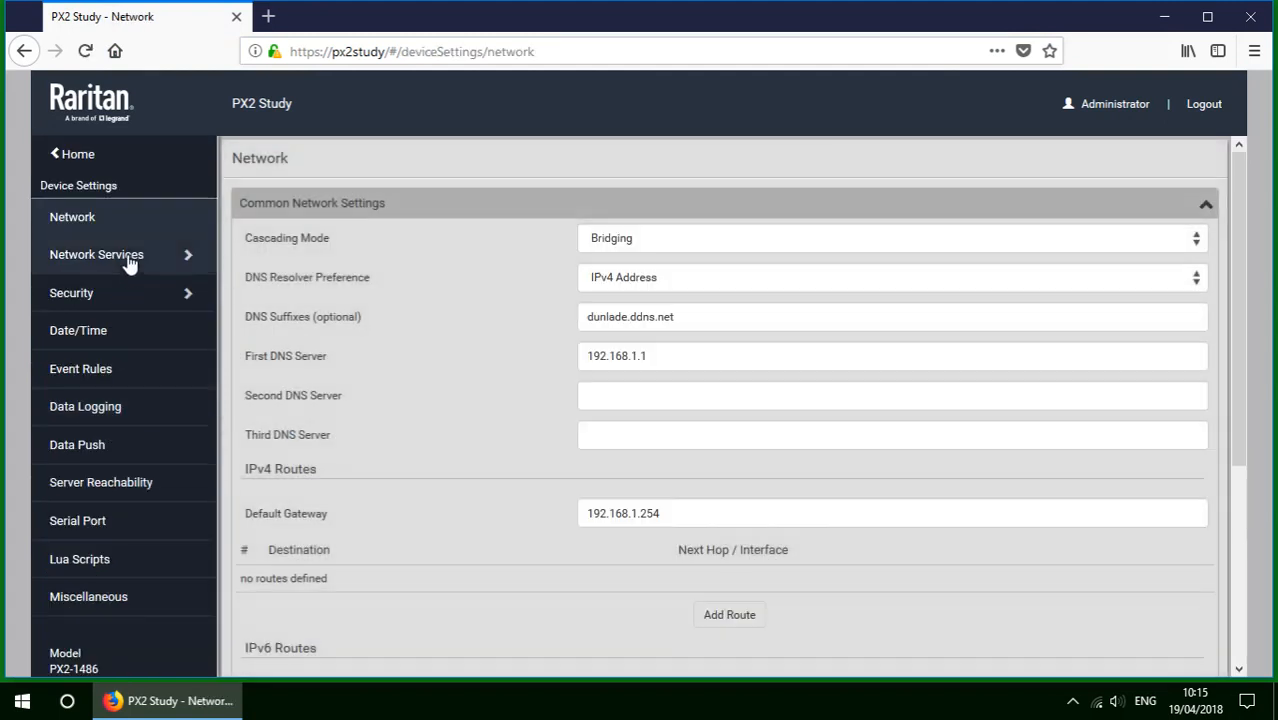
pyautogui.click(126, 257)
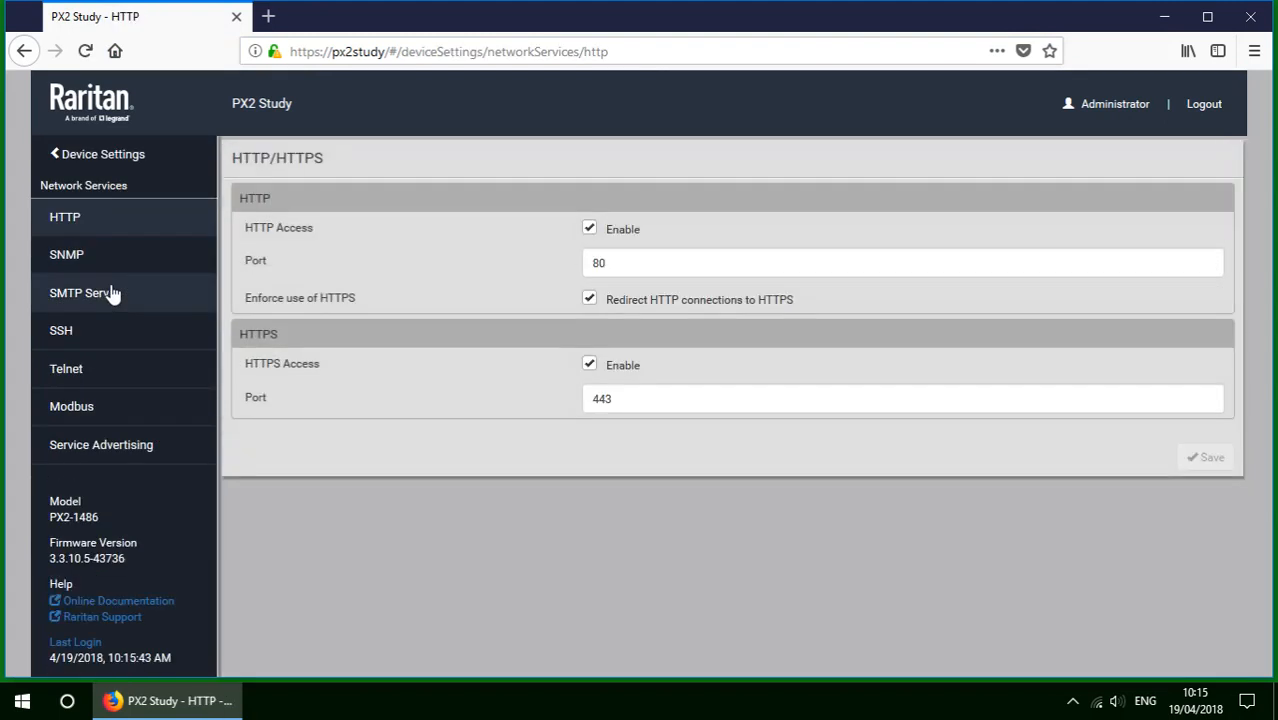
pyautogui.click(106, 296)
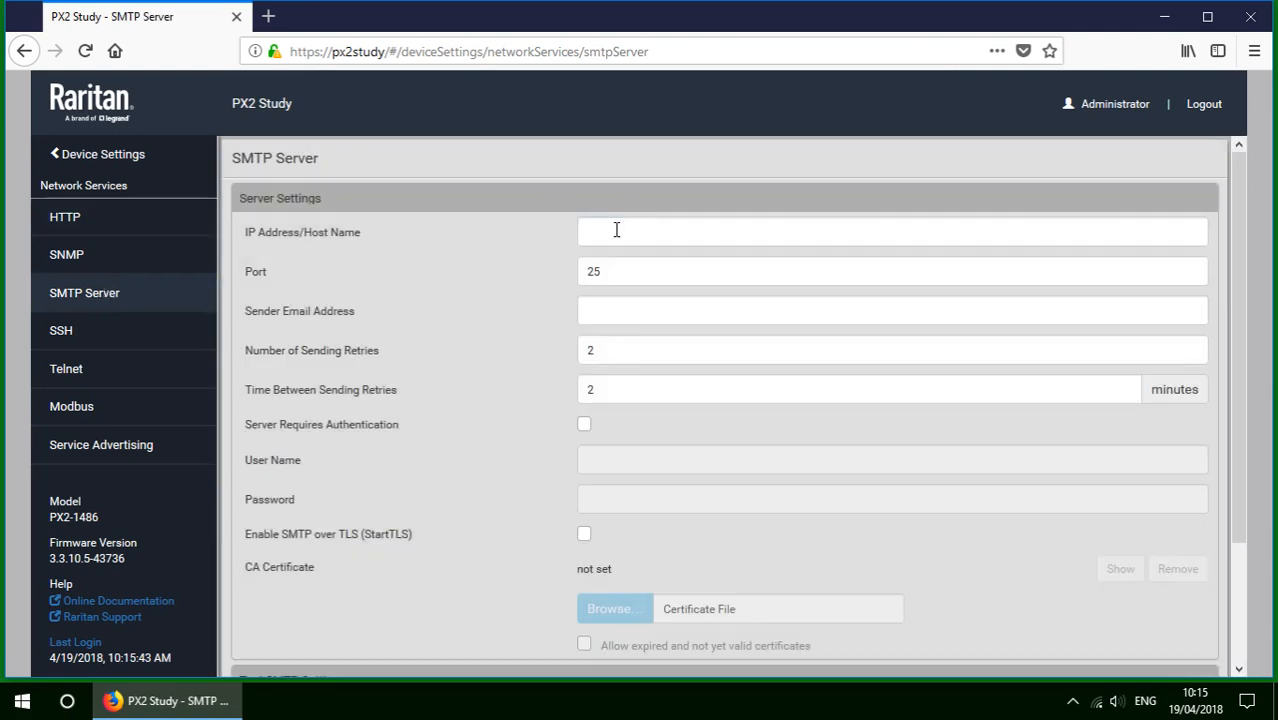
# Set the SMTP server host to bridge.dunlade.ddns.net with a sender e-mail address, and save.
pyautogui.click(617, 230)
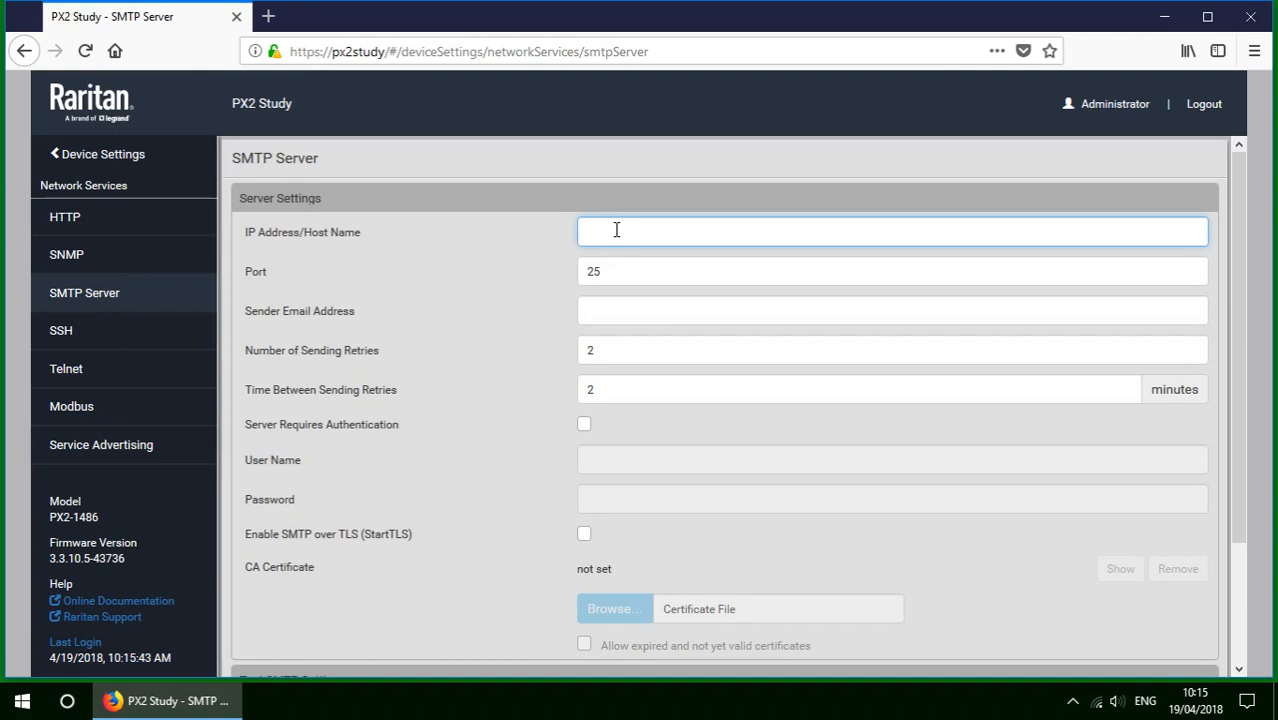
pyautogui.write('bridge.dunlade.ddns.net')
pyautogui.press('Tab')
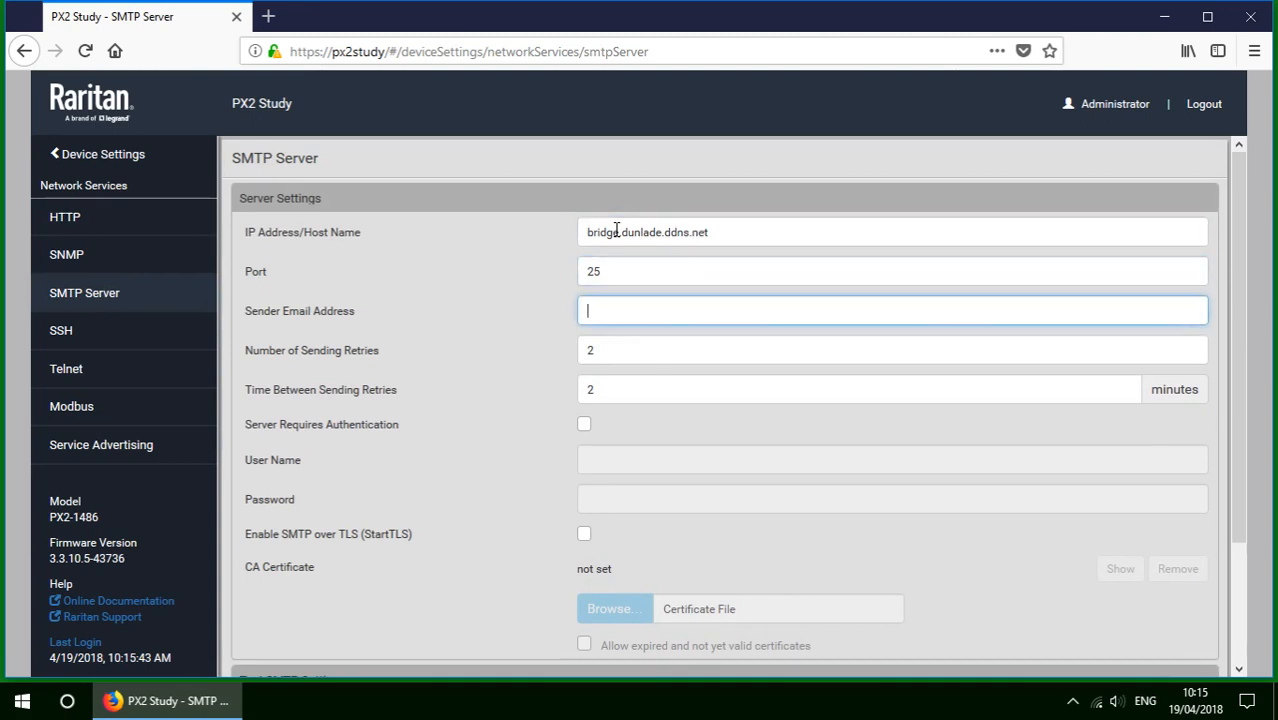
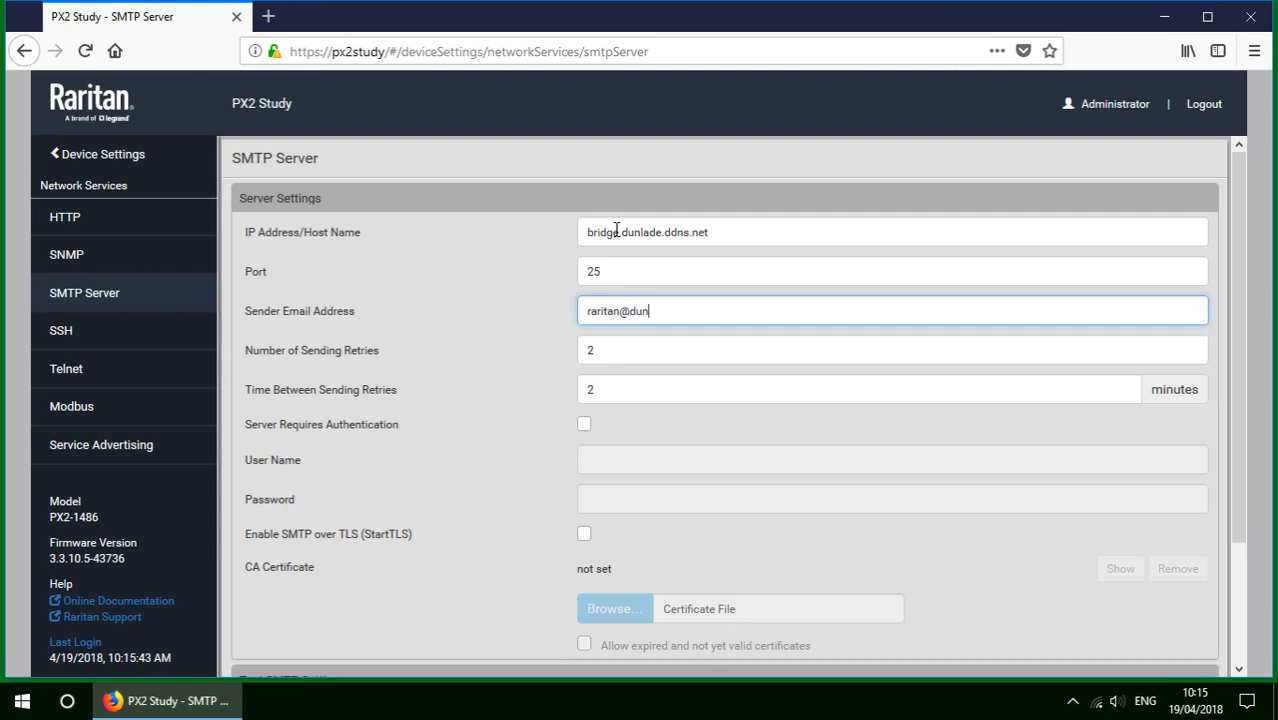
pyautogui.scroll(-3, 1240, 526)
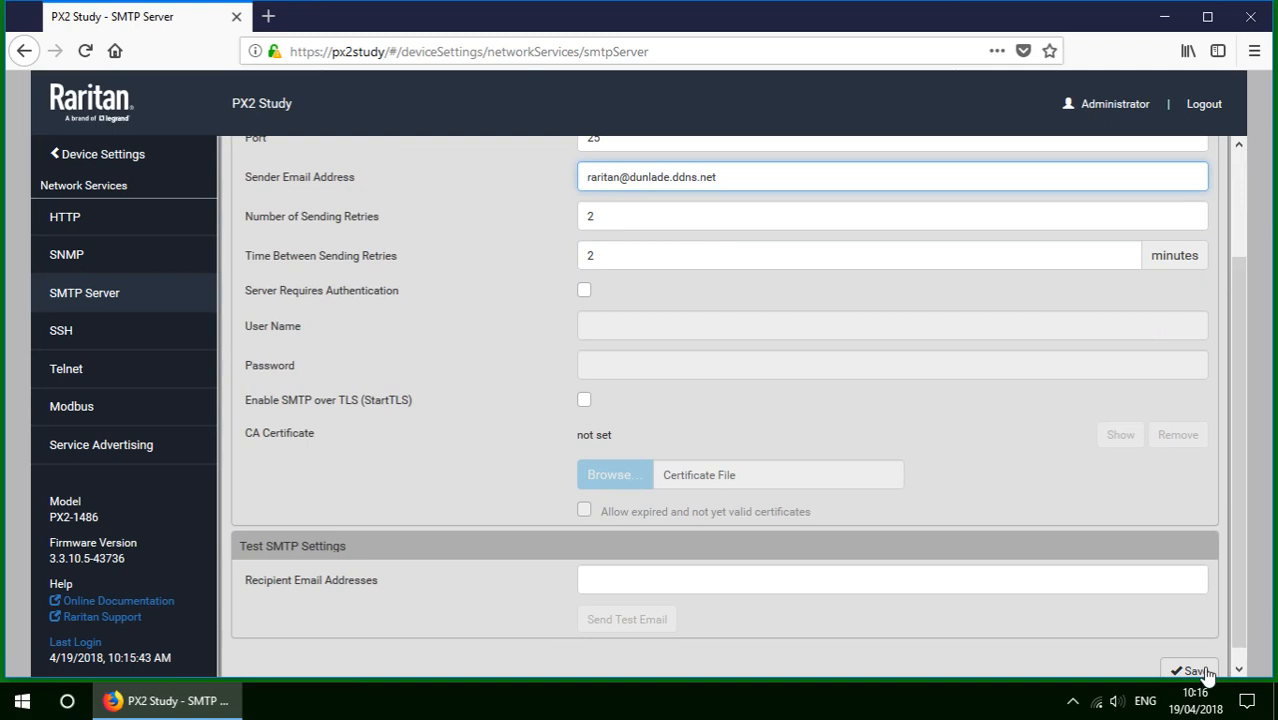
pyautogui.click(1192, 671)
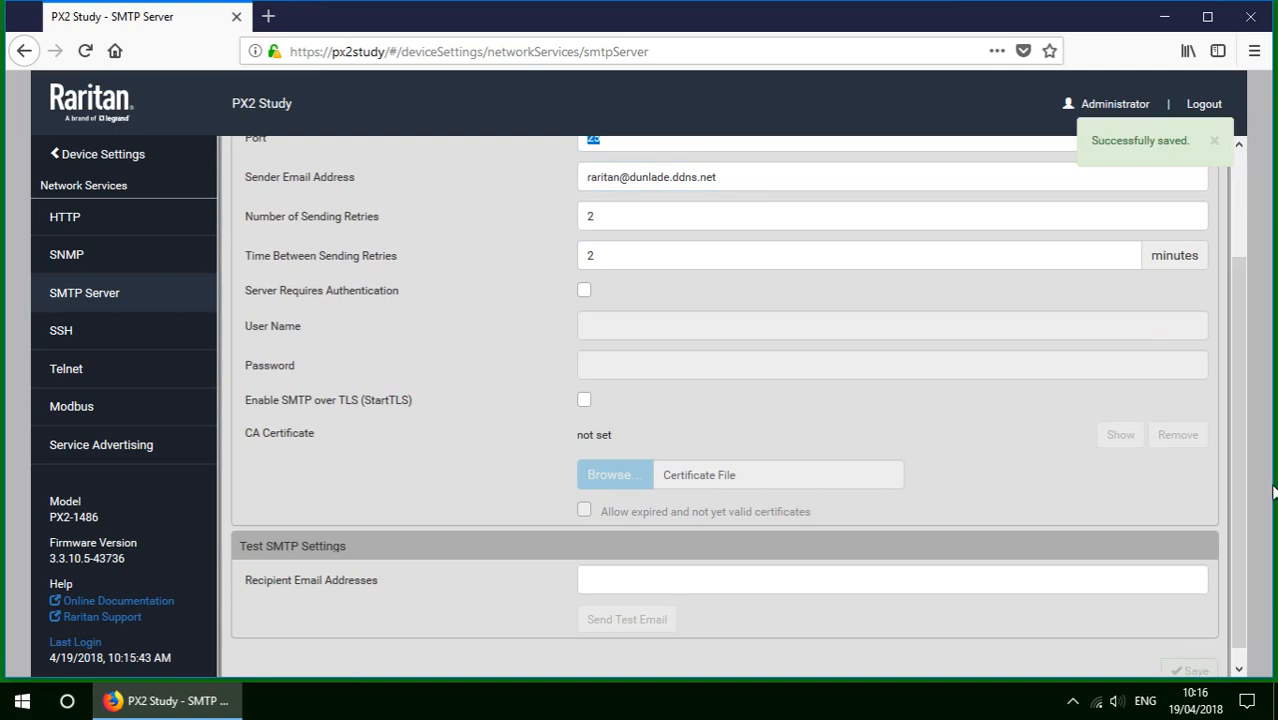
# Enter a test recipient e-mail address under Test SMTP Settings.
pyautogui.scroll(-1, 1250, 495)
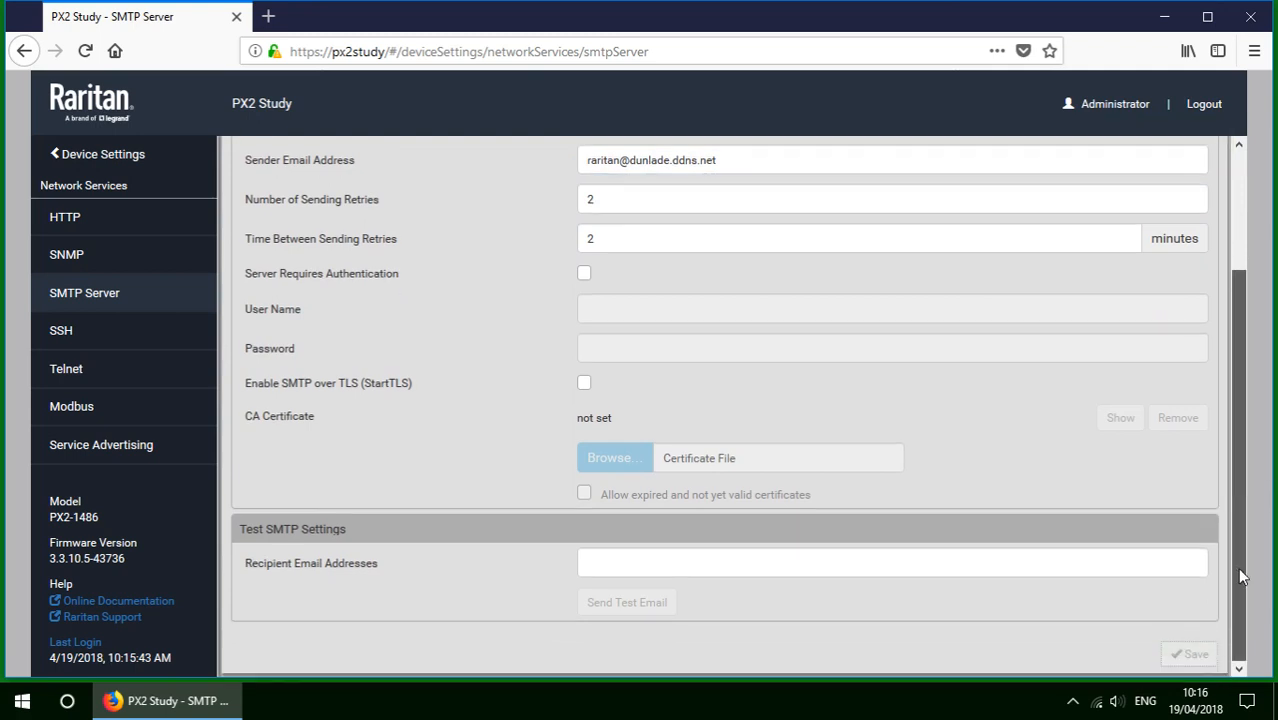
pyautogui.click(612, 565)
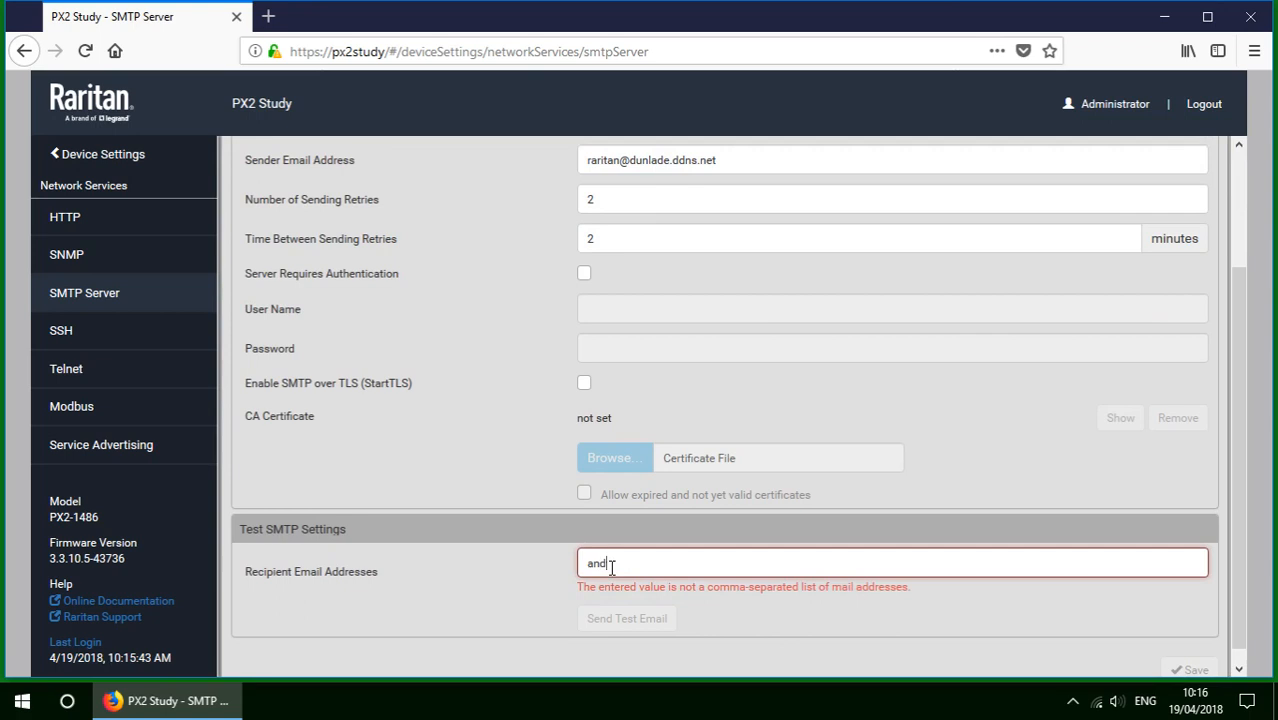
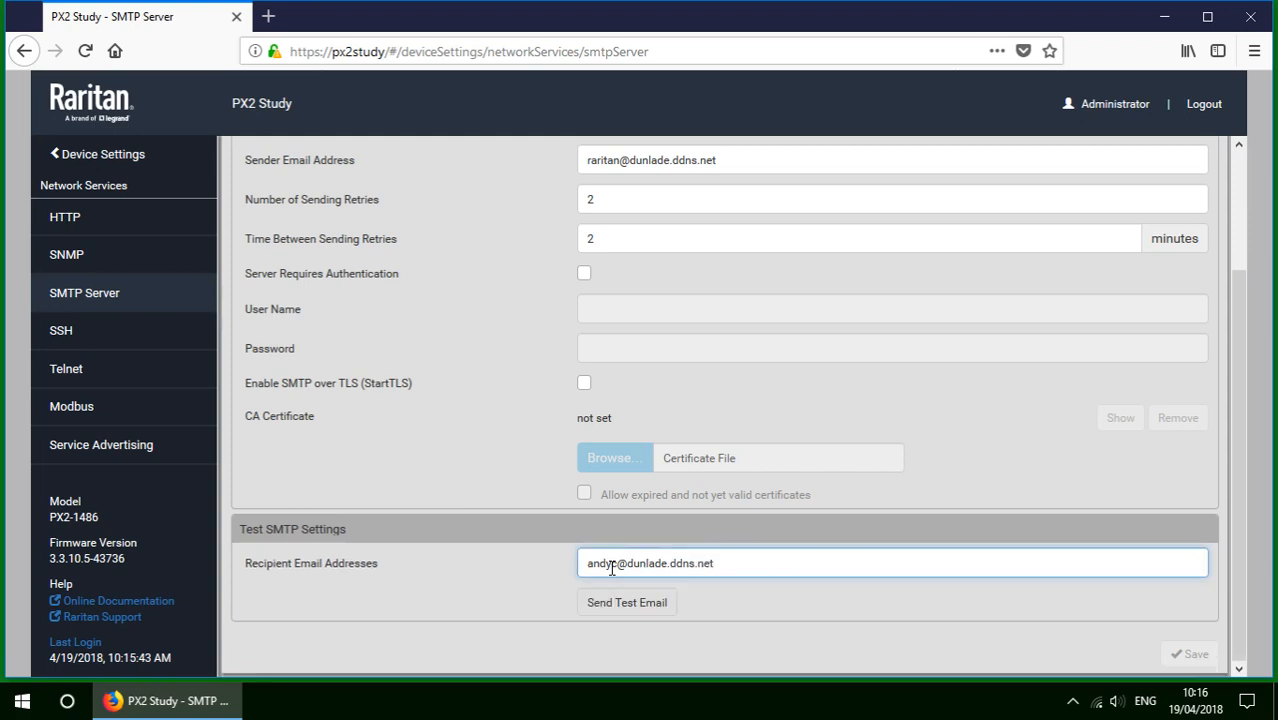
pyautogui.click(22, 700)
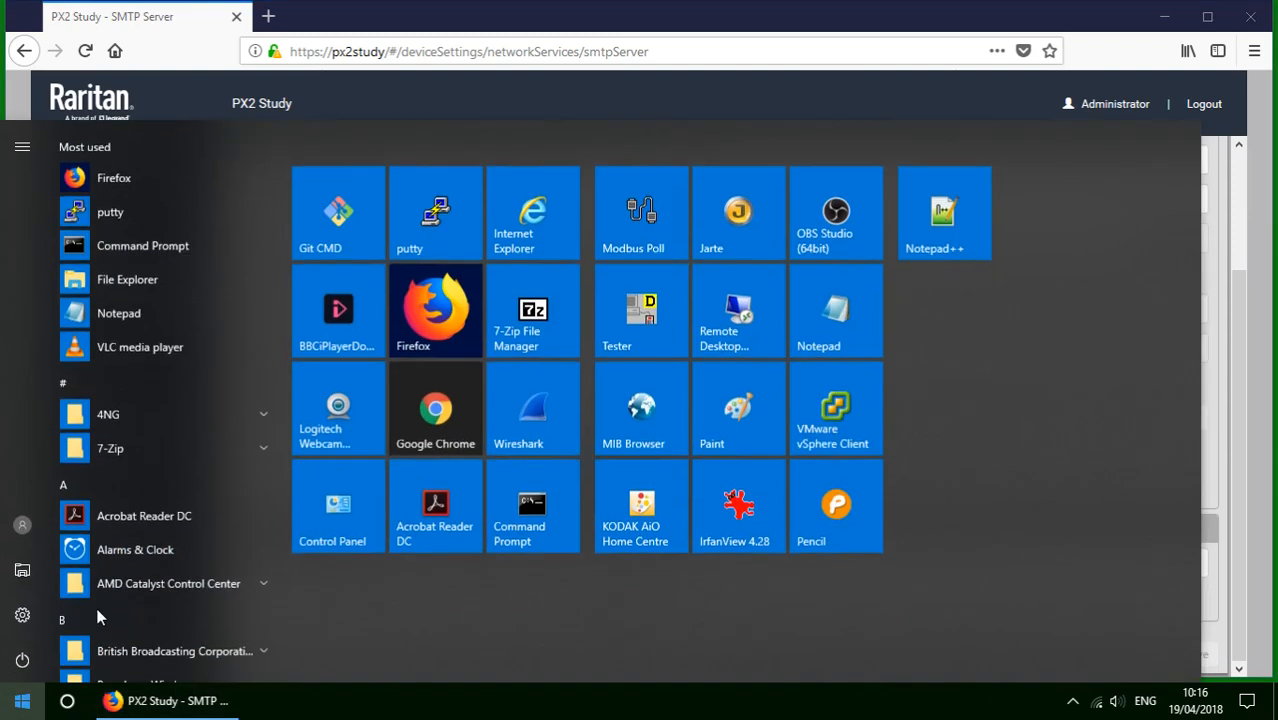
# Open a PuTTY SSH session to host bridge and log in with the user account.
pyautogui.click(425, 205)
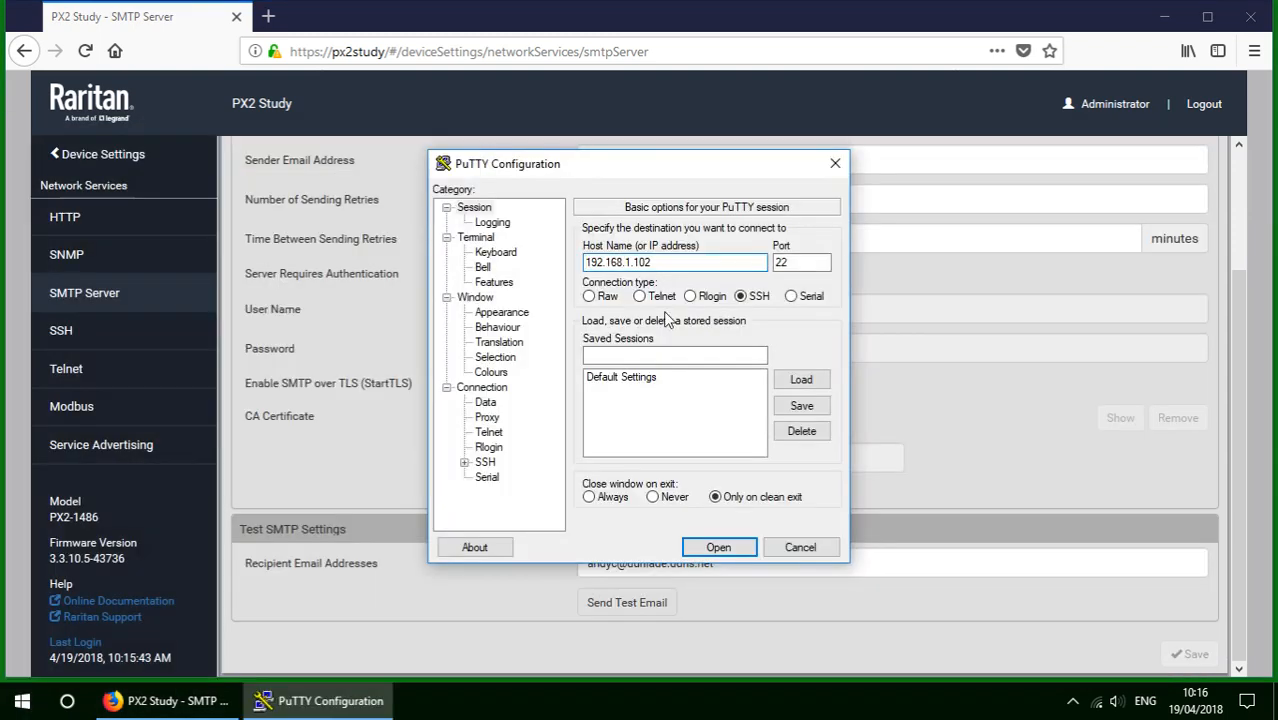
pyautogui.moveTo(660, 262); pyautogui.dragTo(506, 272)
pyautogui.write('bridge')
pyautogui.press('Return')
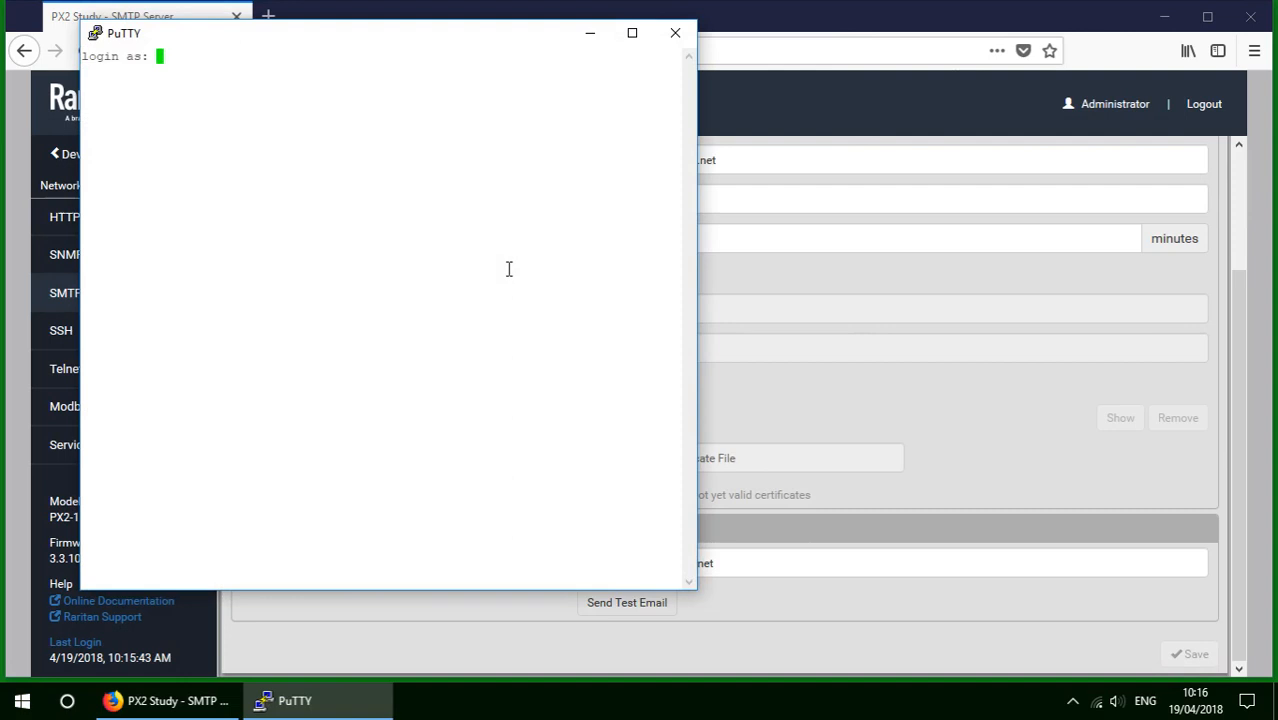
pyautogui.write('andyc')
pyautogui.press('Return')
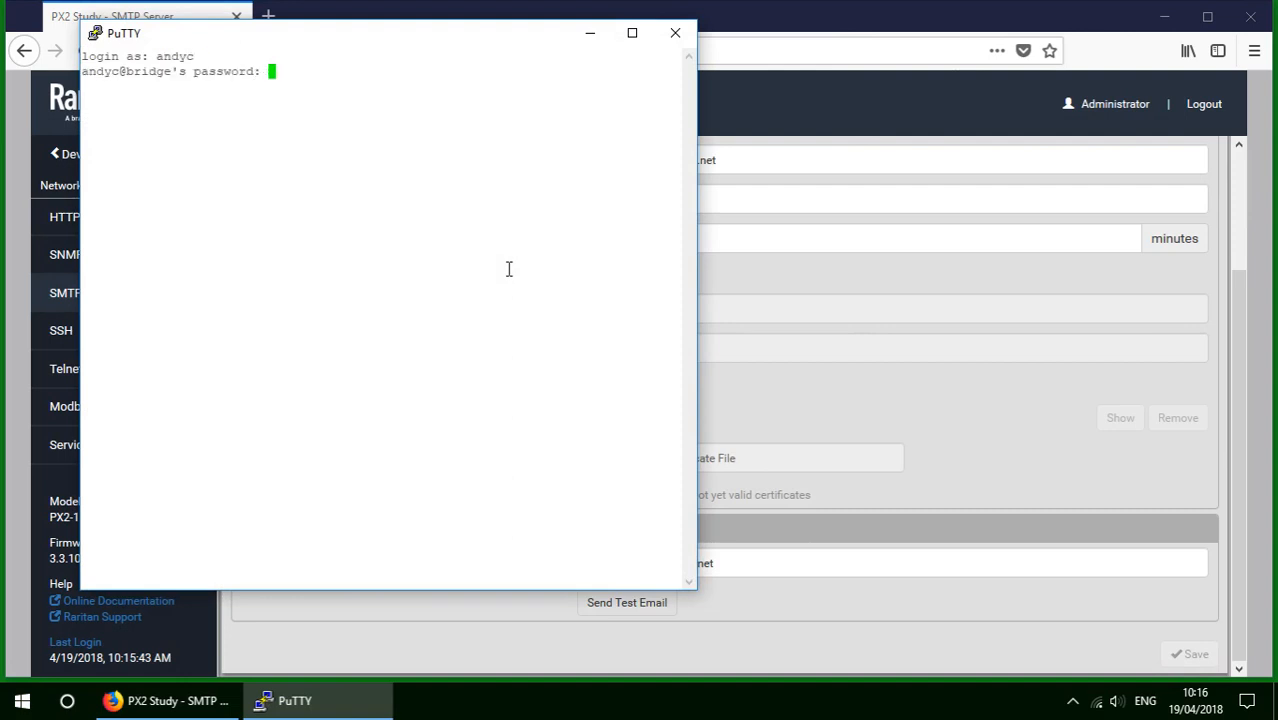
pyautogui.press('Return')
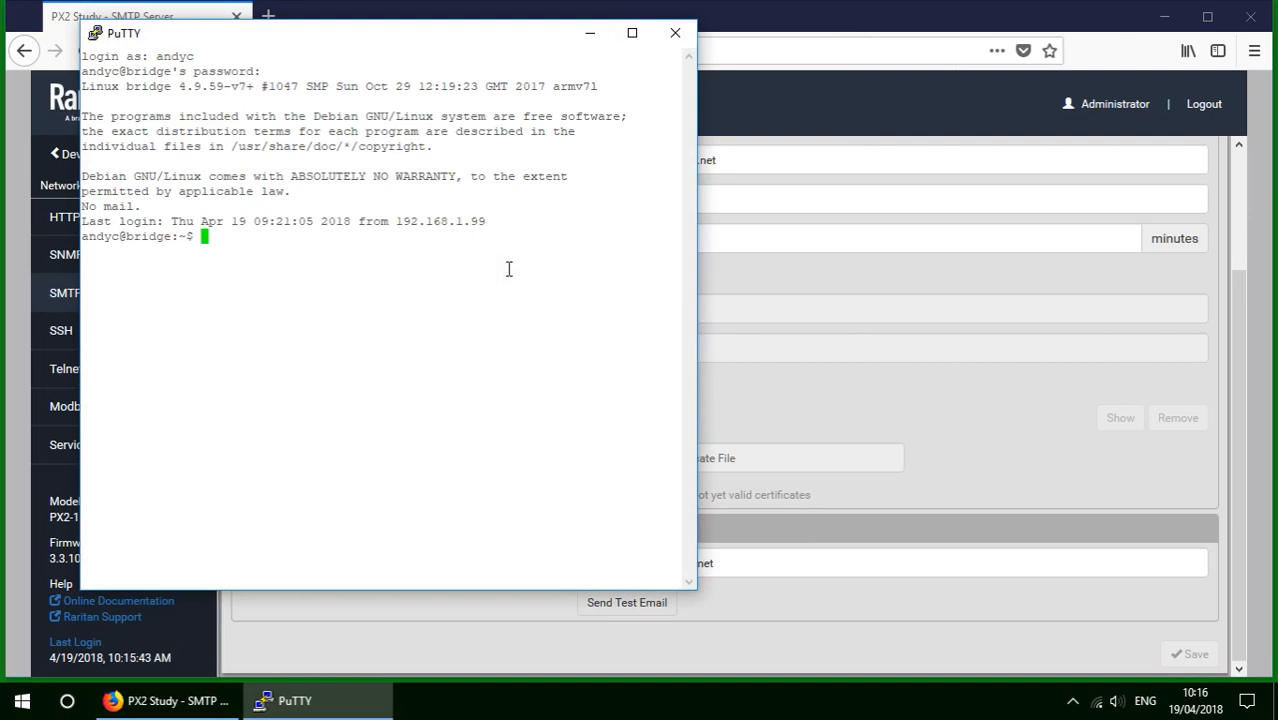
pyautogui.press('Return')
pyautogui.press('Return')
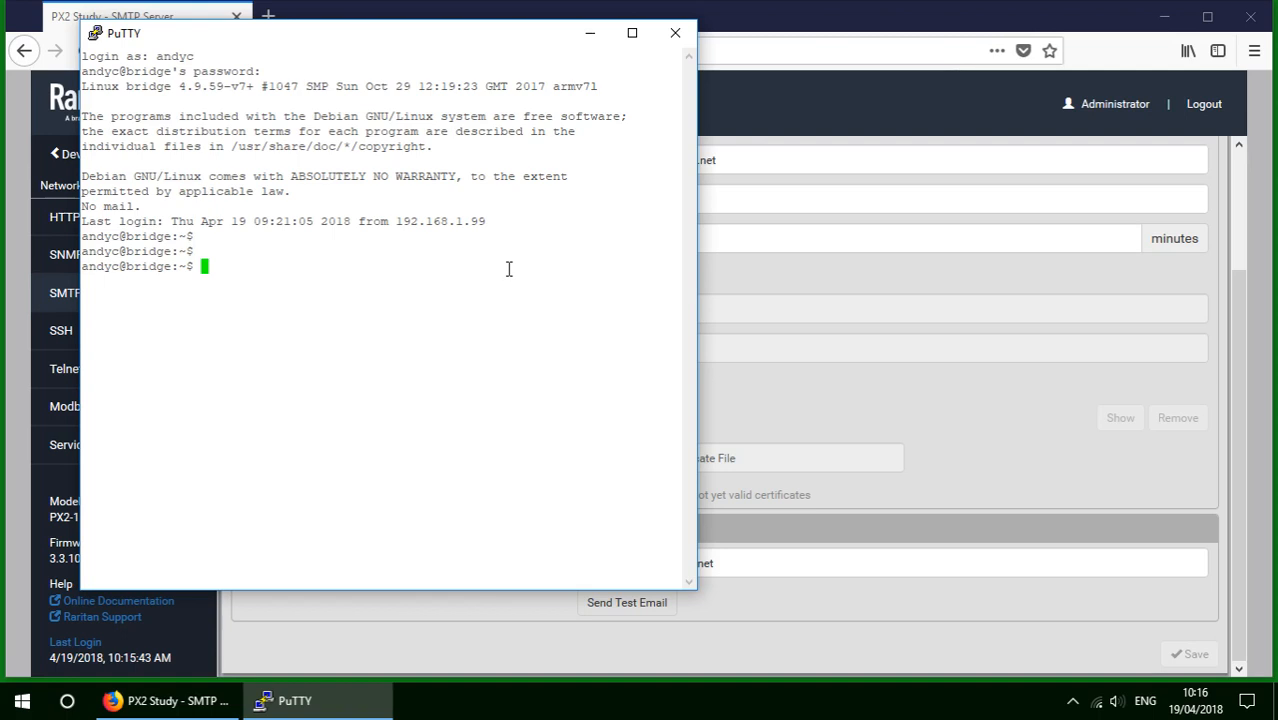
# Run from and mailx on bridge to check the mailbox, which has no mail yet.
pyautogui.write('from')
pyautogui.press('Return')
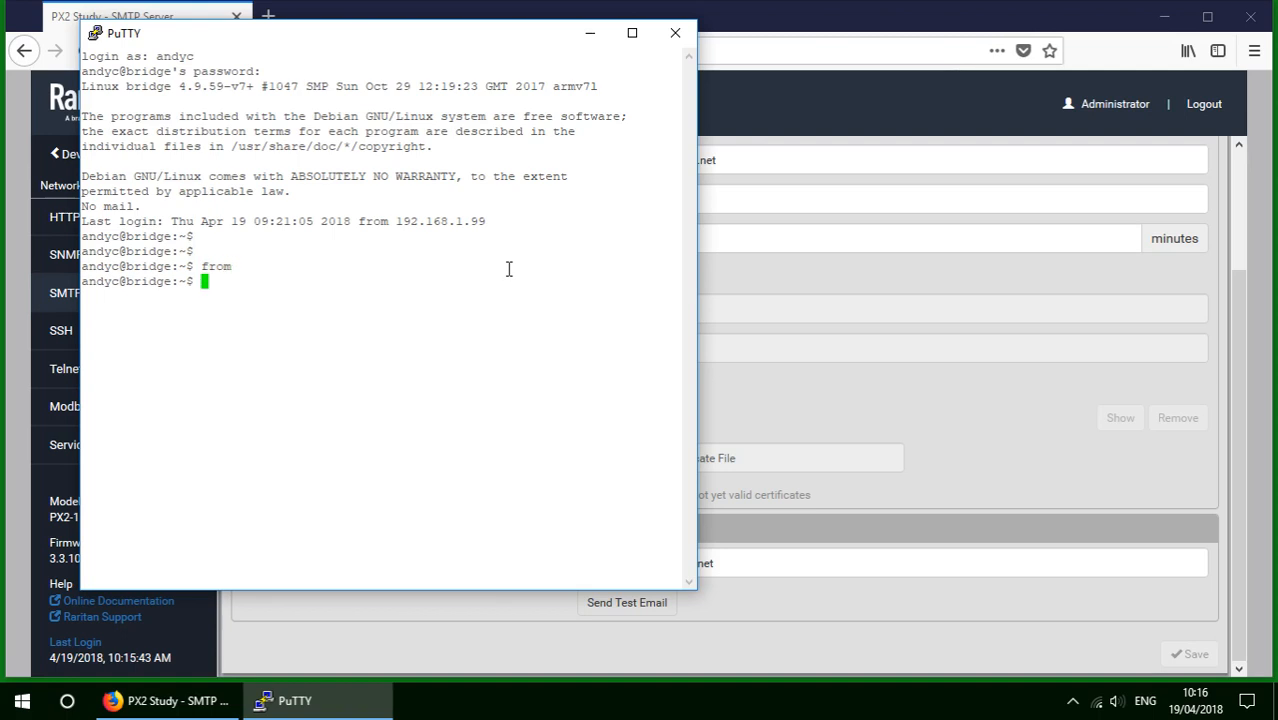
pyautogui.write('mailx')
pyautogui.press('Return')
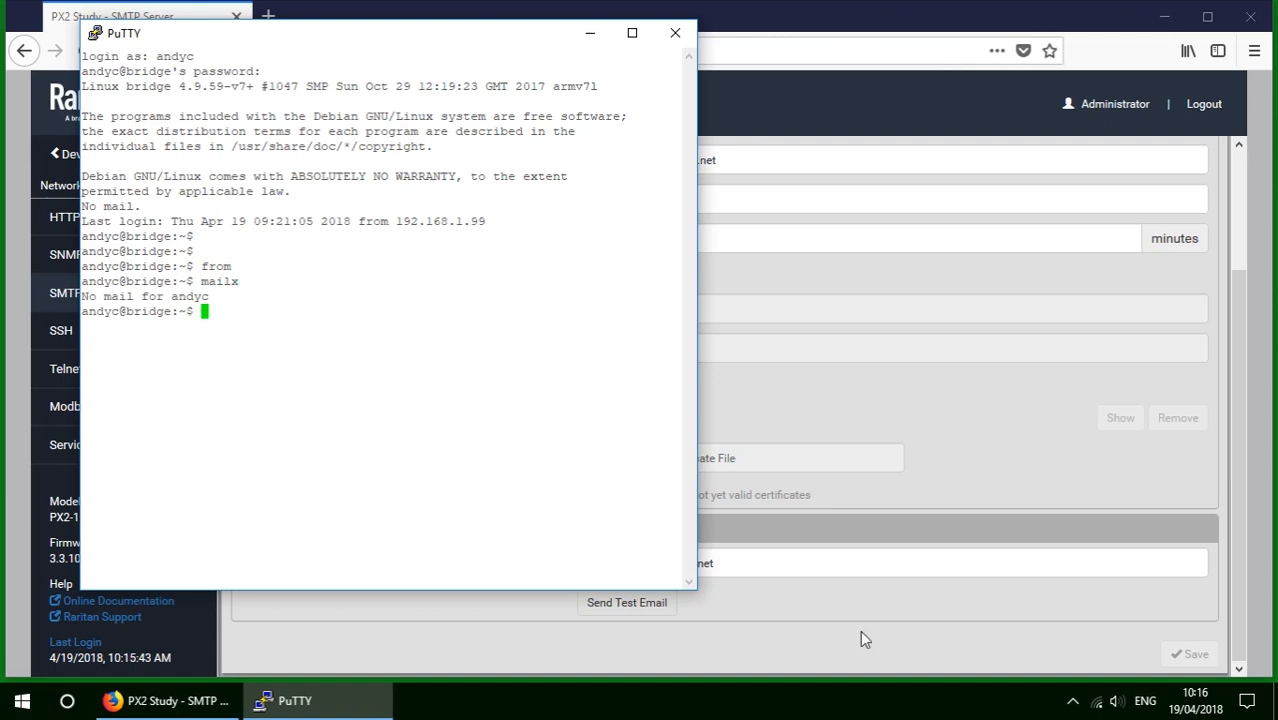
pyautogui.click(815, 656)
# Send the SMTP test e-mail, then read it on bridge with from and mailx.
pyautogui.click(634, 605)
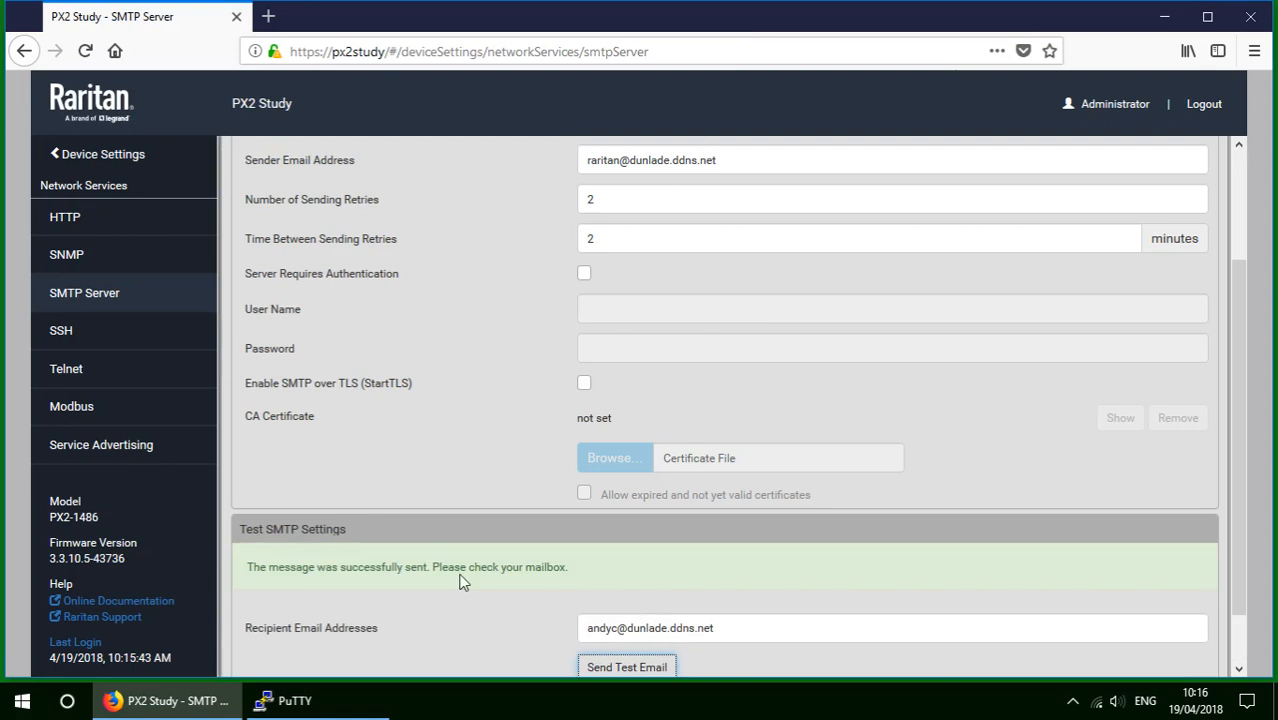
pyautogui.click(280, 698)
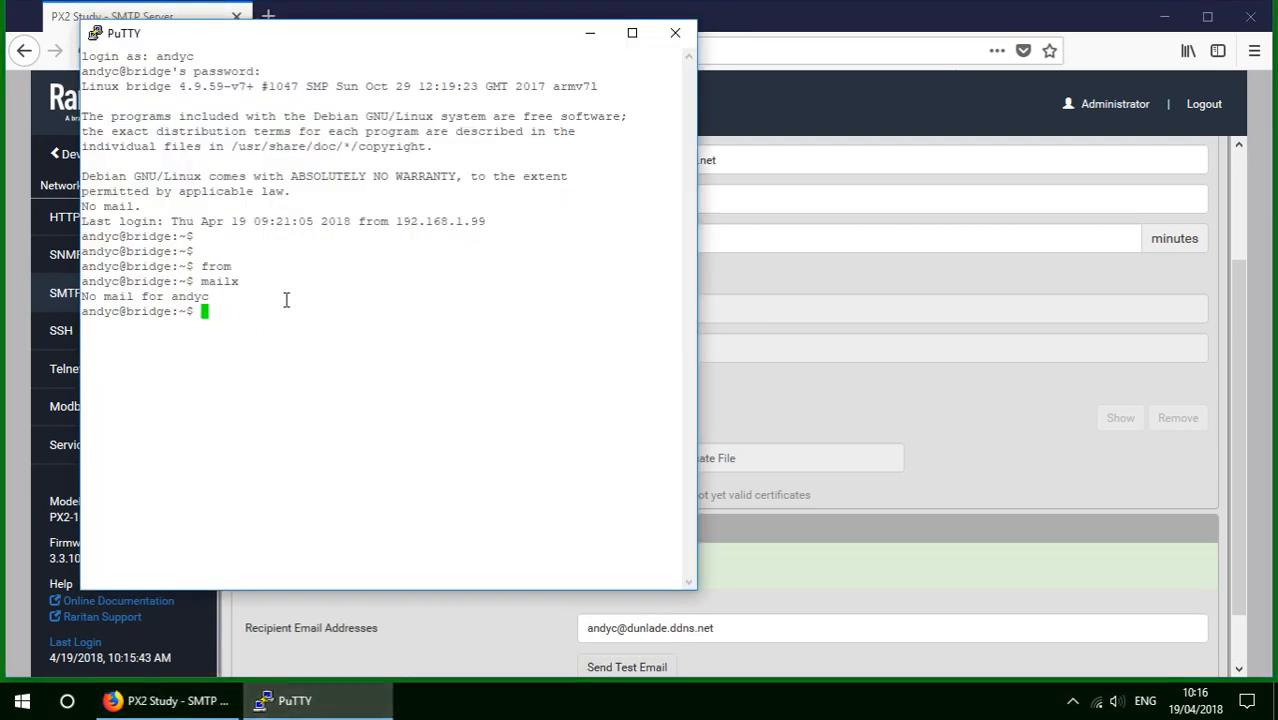
pyautogui.write('from')
pyautogui.press('Return')
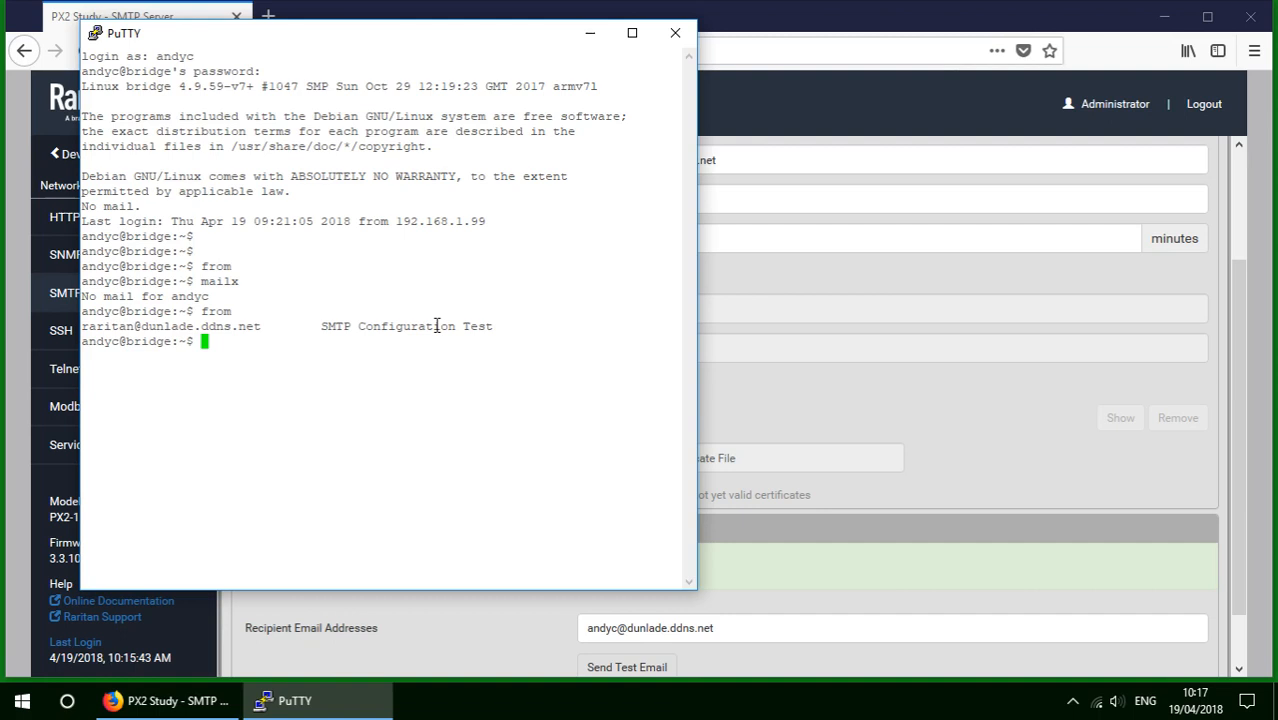
pyautogui.write('mailx')
pyautogui.press('Return')
pyautogui.press('Return')
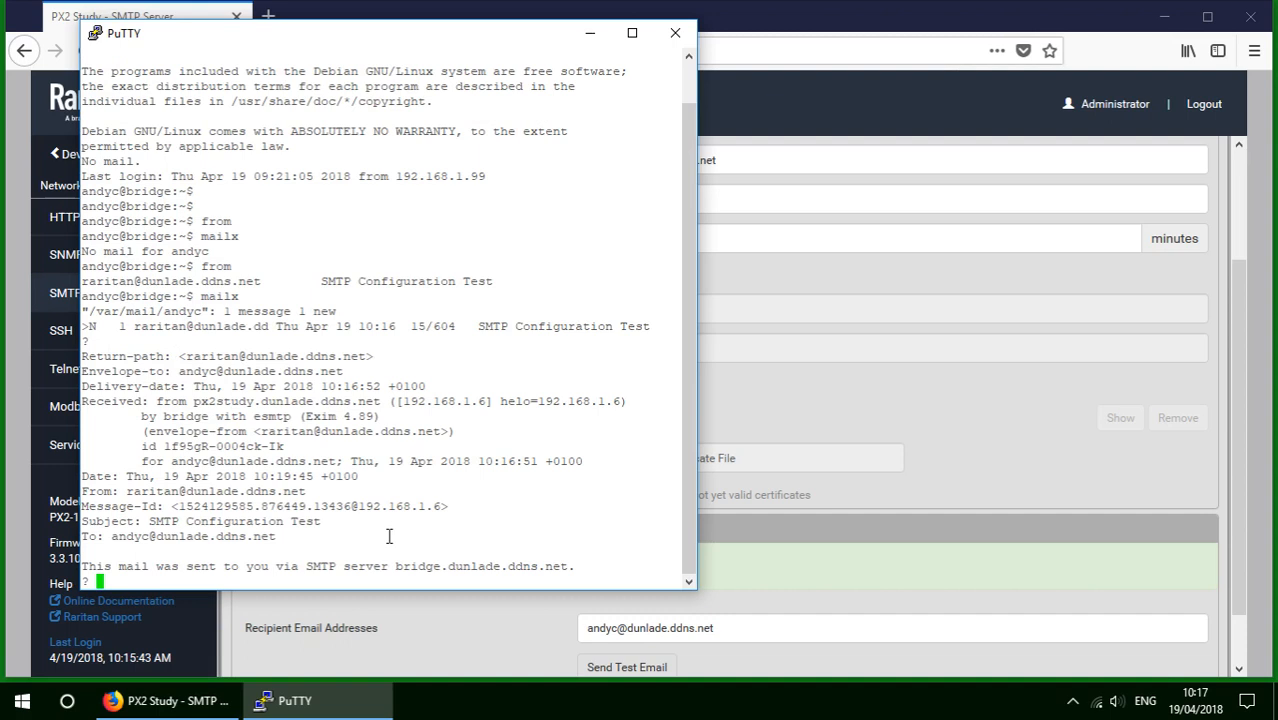
# Delete the SMTP Configuration Test message, quit mailx, and confirm the mailbox is empty.
pyautogui.write('d')
pyautogui.press('Return')
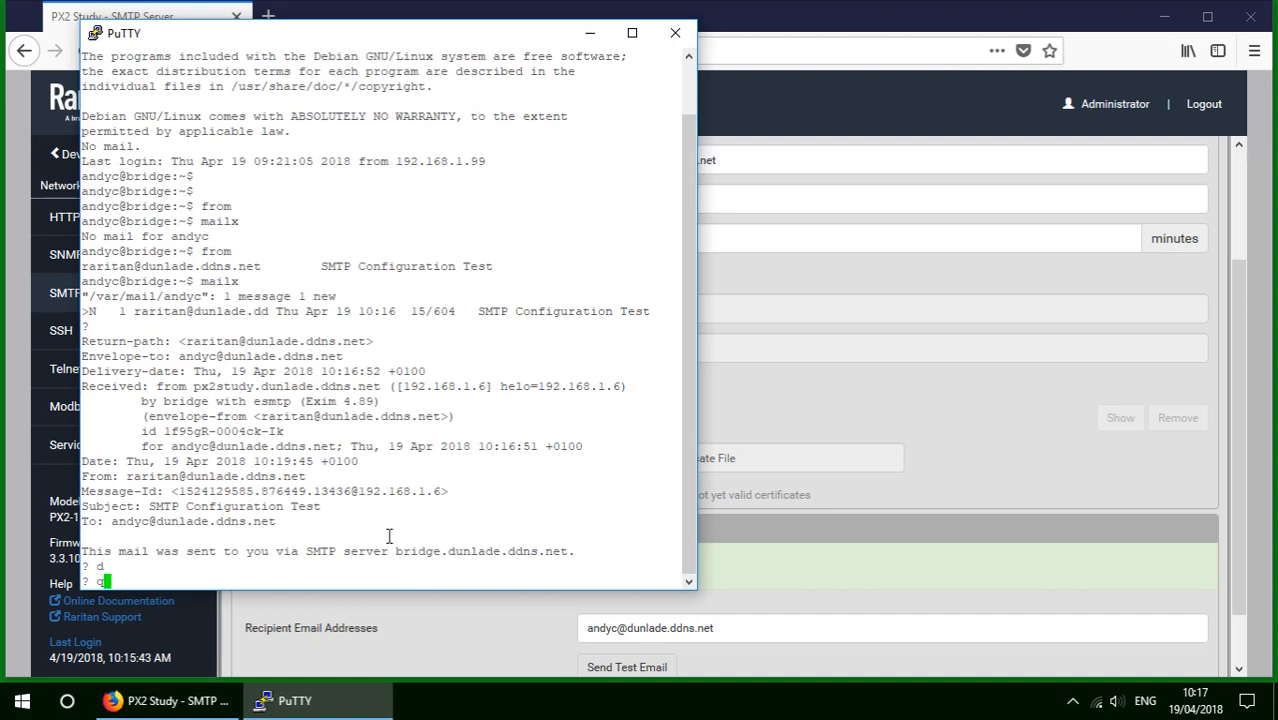
pyautogui.write('q')
pyautogui.press('Return')
pyautogui.press('Return')
pyautogui.write('from')
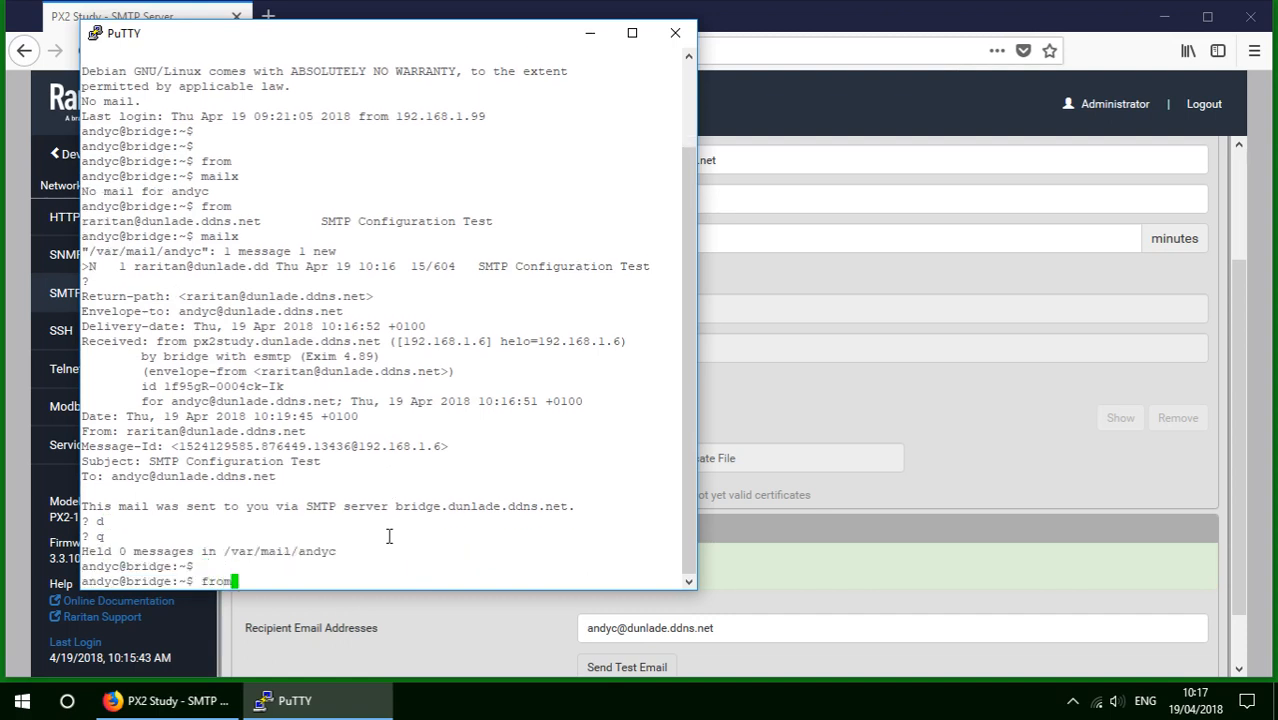
pyautogui.press('Return')
pyautogui.write('mailx')
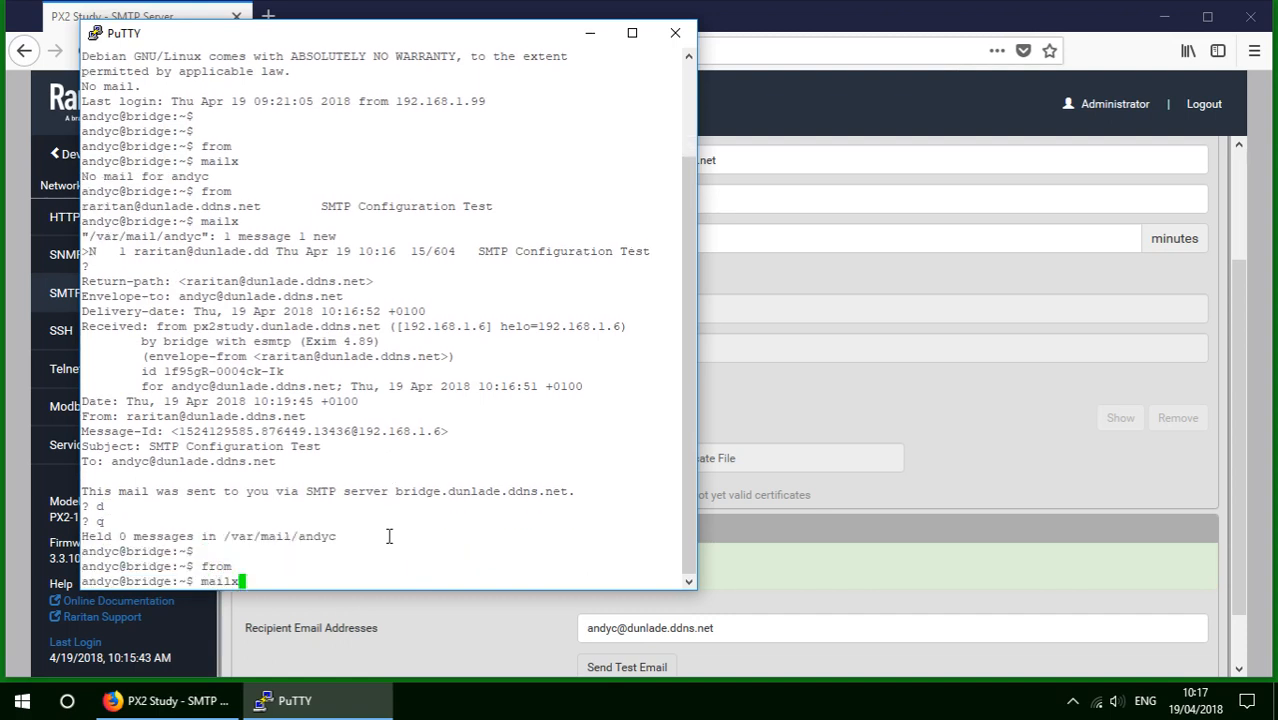
pyautogui.press('Return')
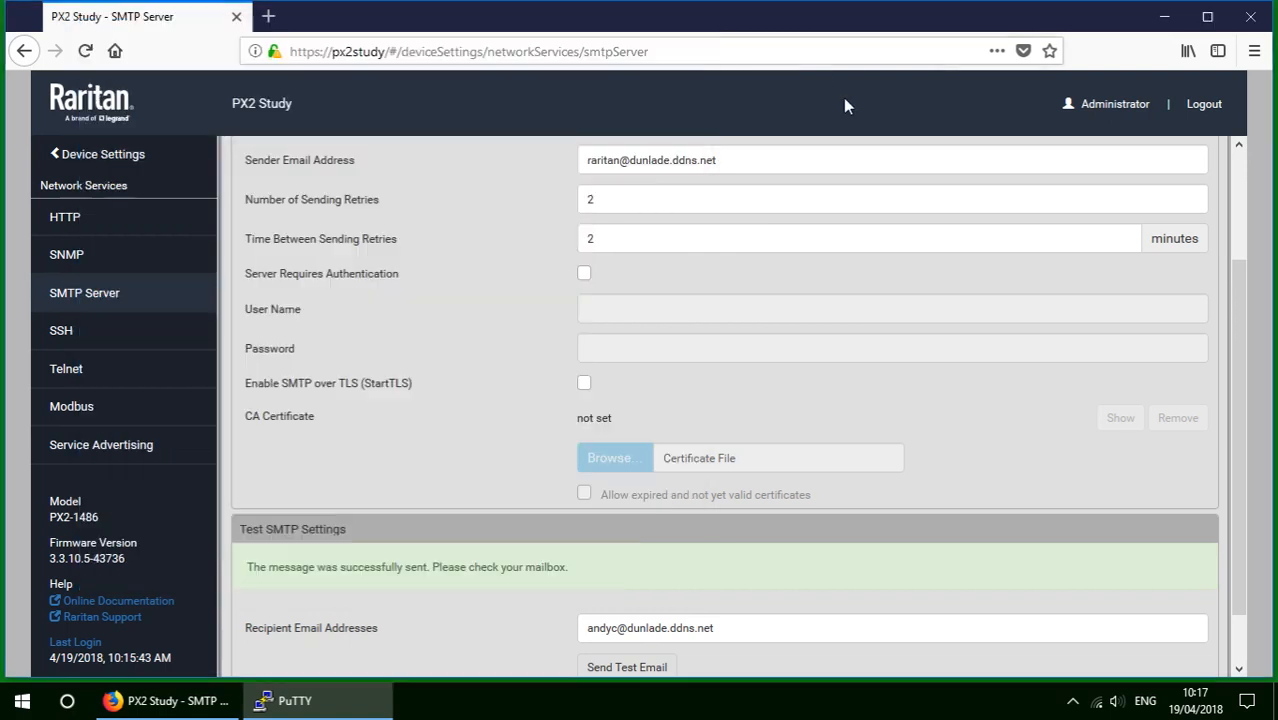
pyautogui.click(843, 98)
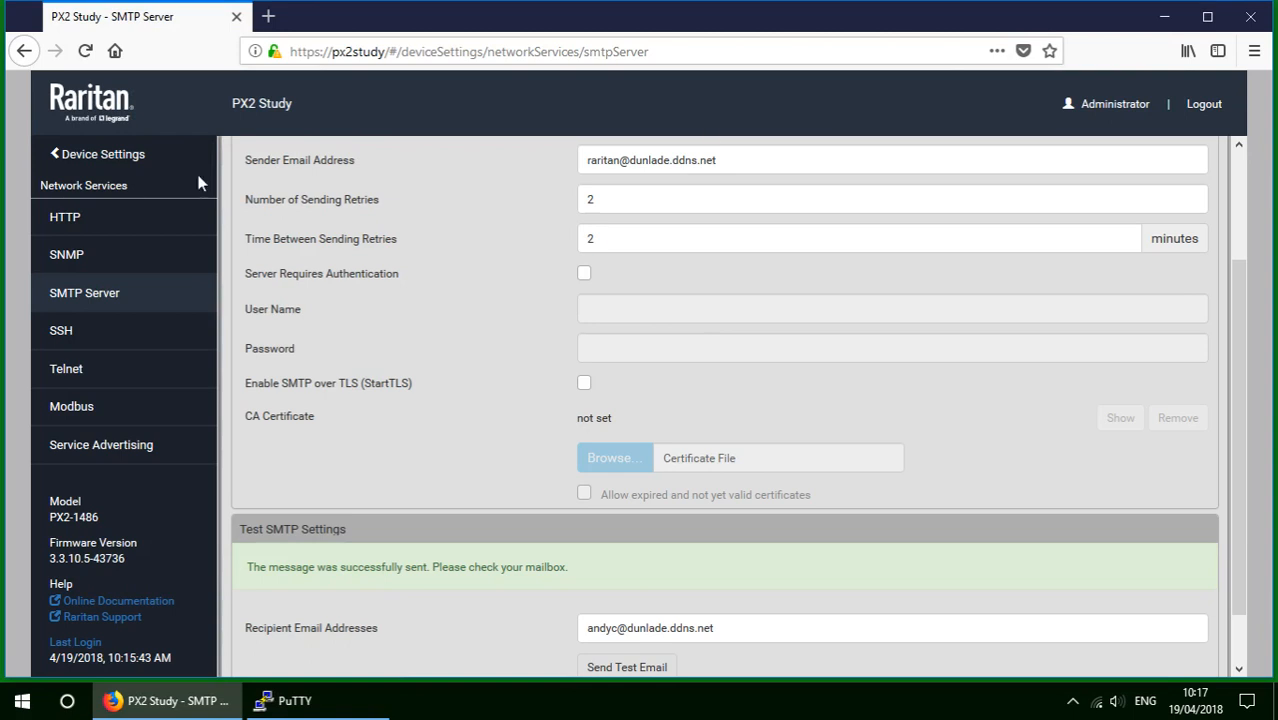
# Start a new action under Device Settings > Event Rules, named Email Sender.
pyautogui.click(110, 162)
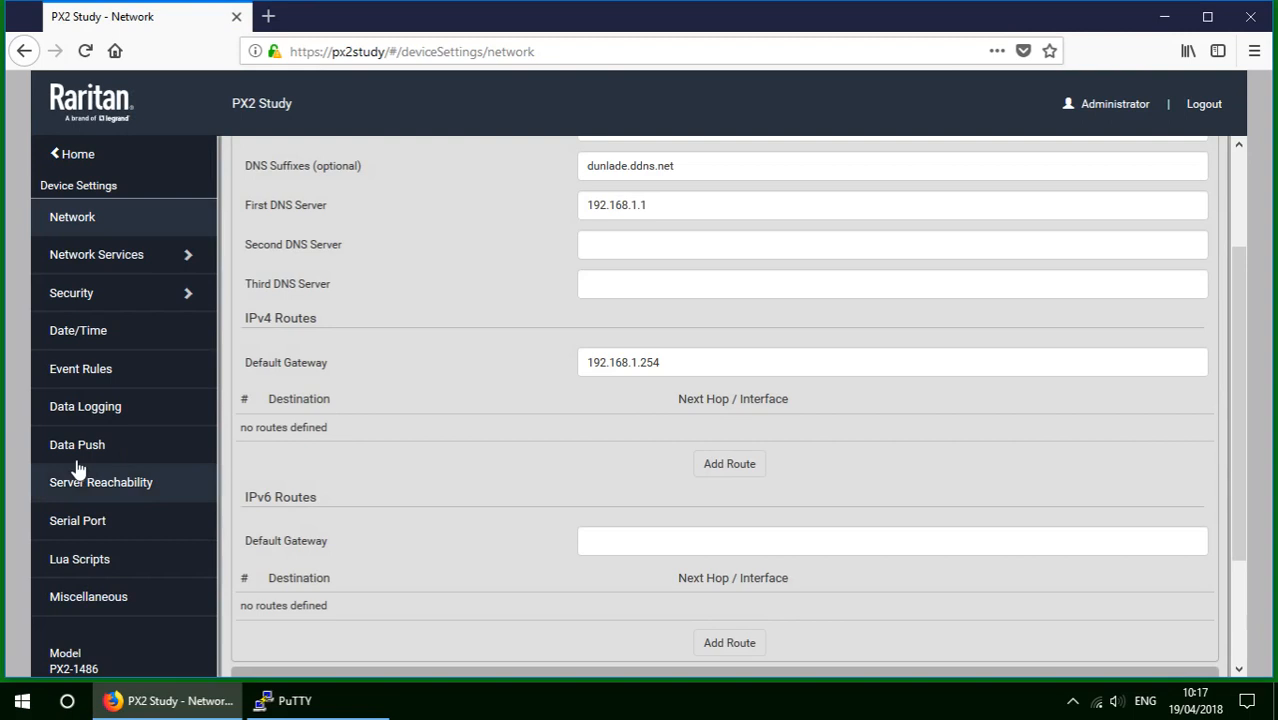
pyautogui.click(88, 374)
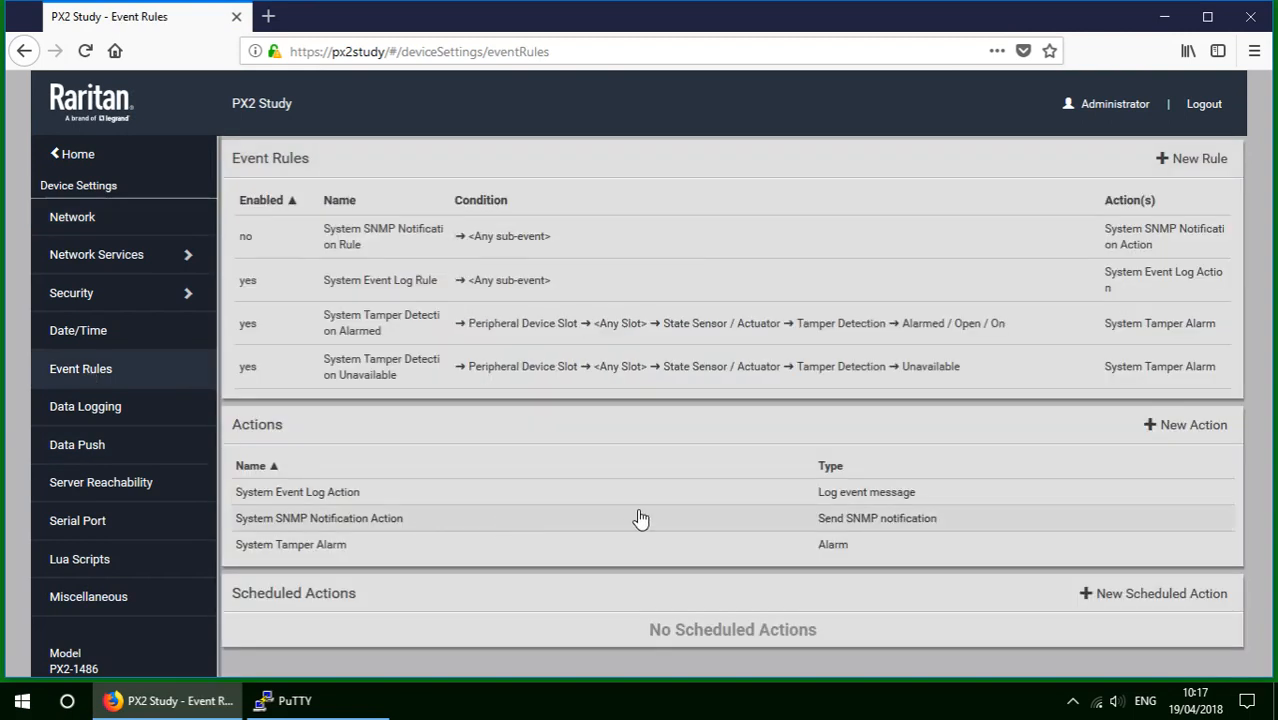
pyautogui.click(1187, 427)
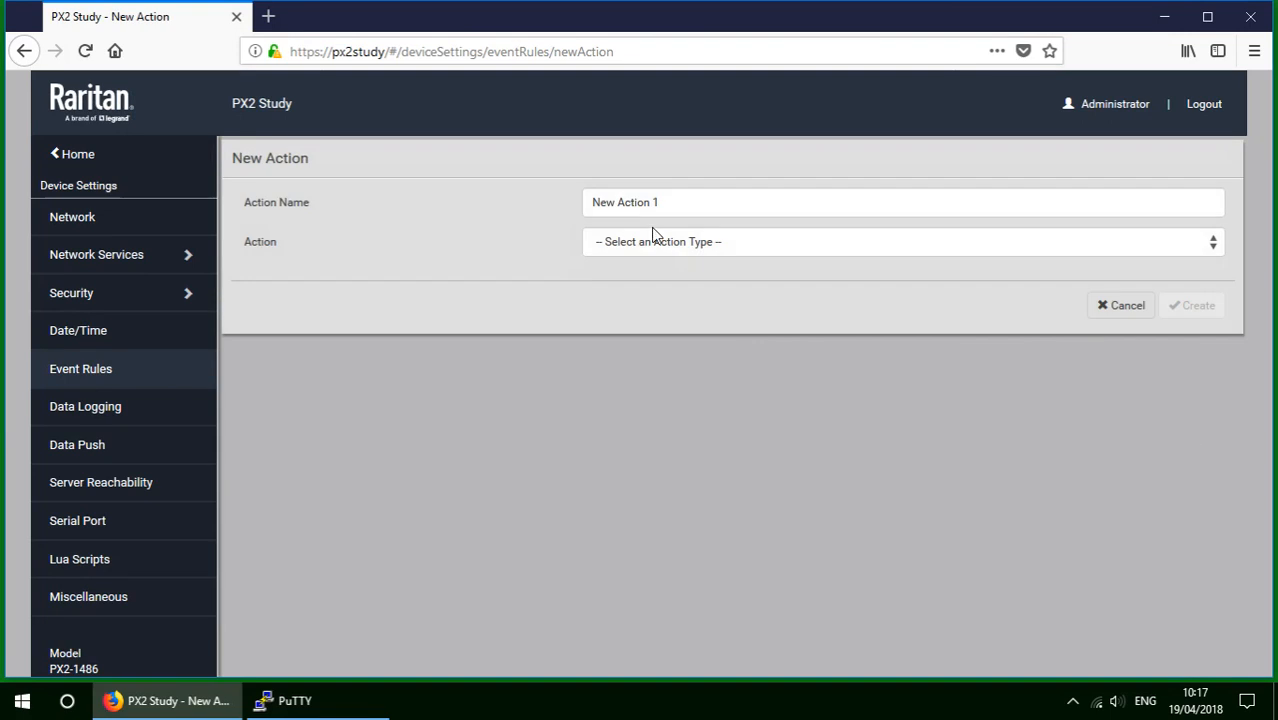
pyautogui.moveTo(687, 205); pyautogui.dragTo(473, 216)
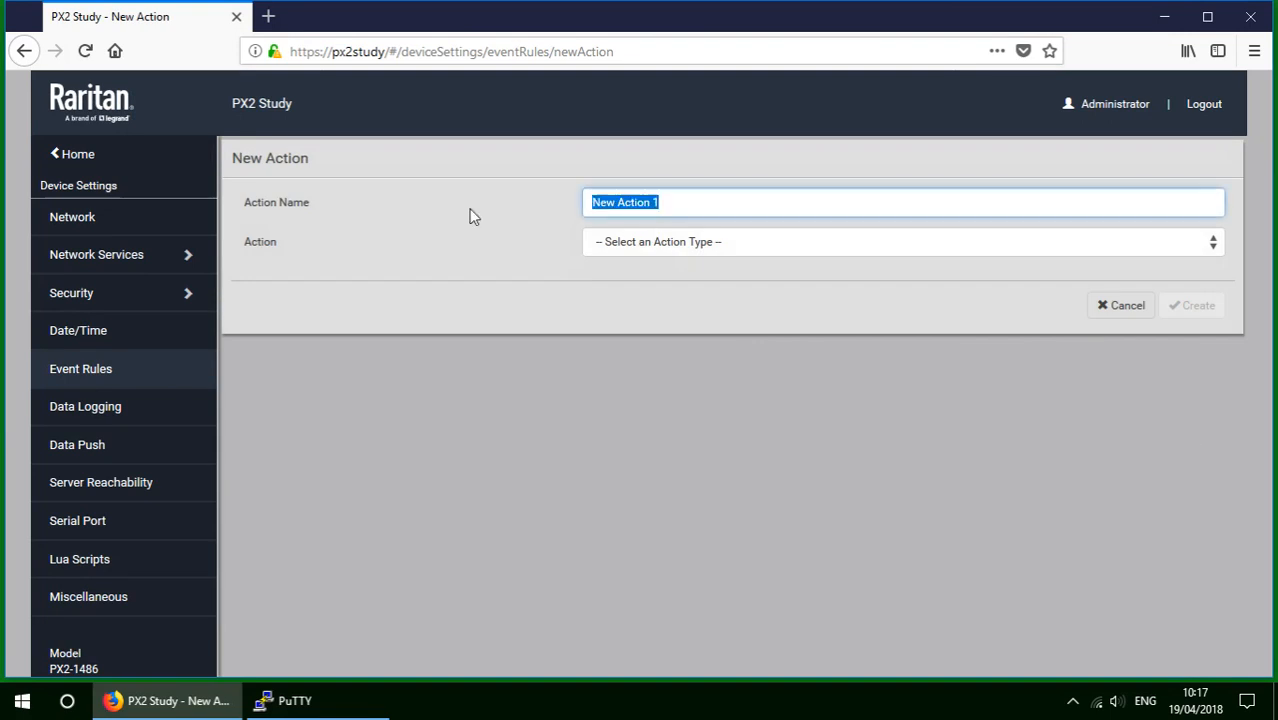
pyautogui.write('Email')
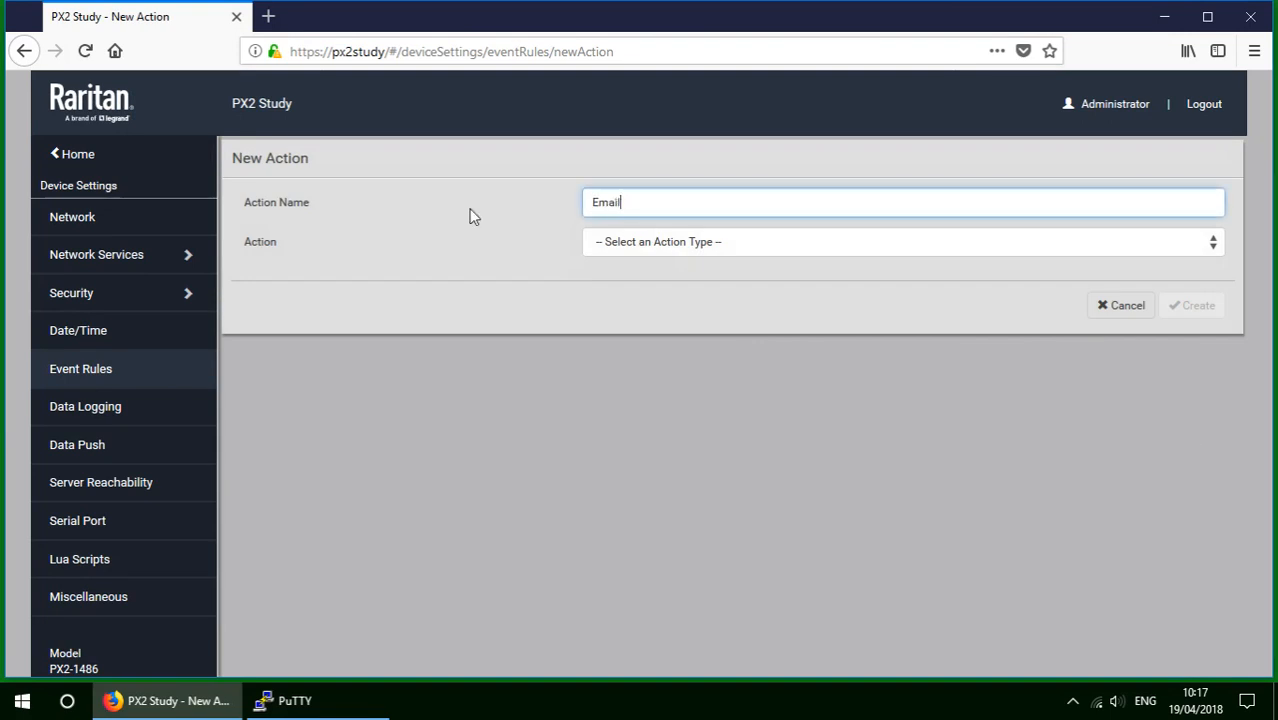
pyautogui.write(' Sender')
# Make it a Send email action to the bridge mailbox recipient and create it.
pyautogui.click(802, 244)
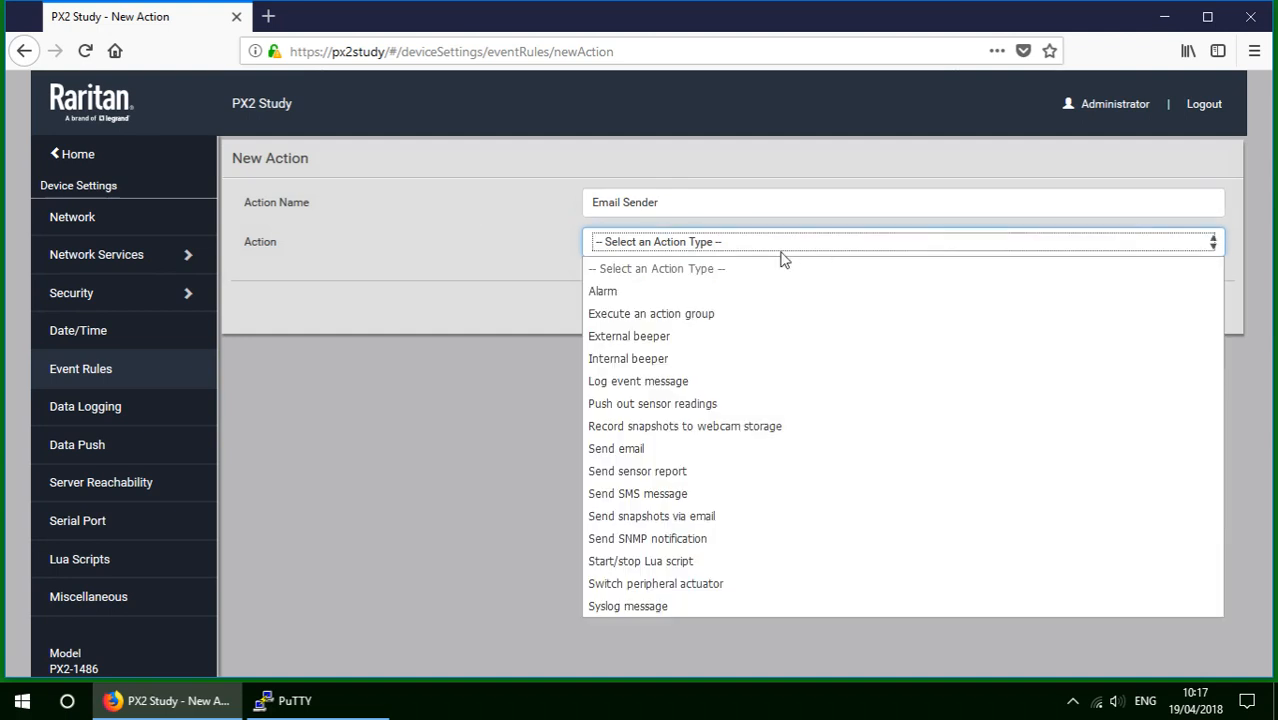
pyautogui.click(662, 449)
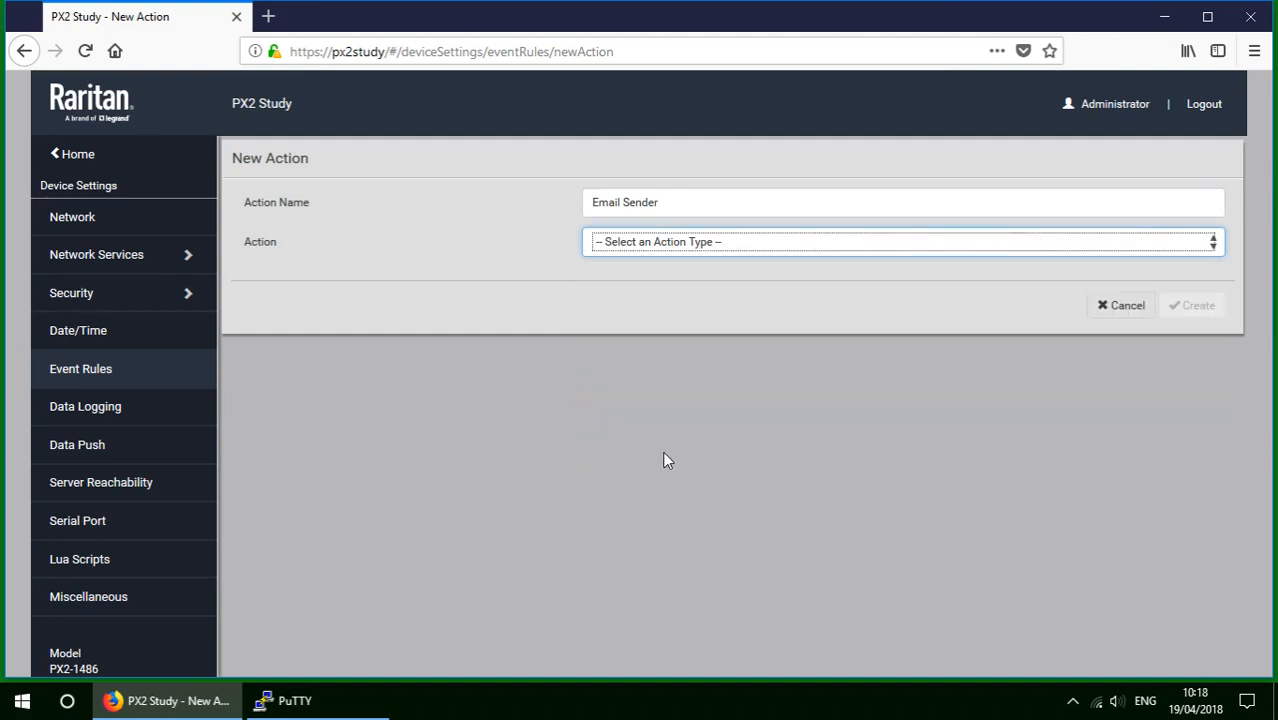
pyautogui.click(622, 300)
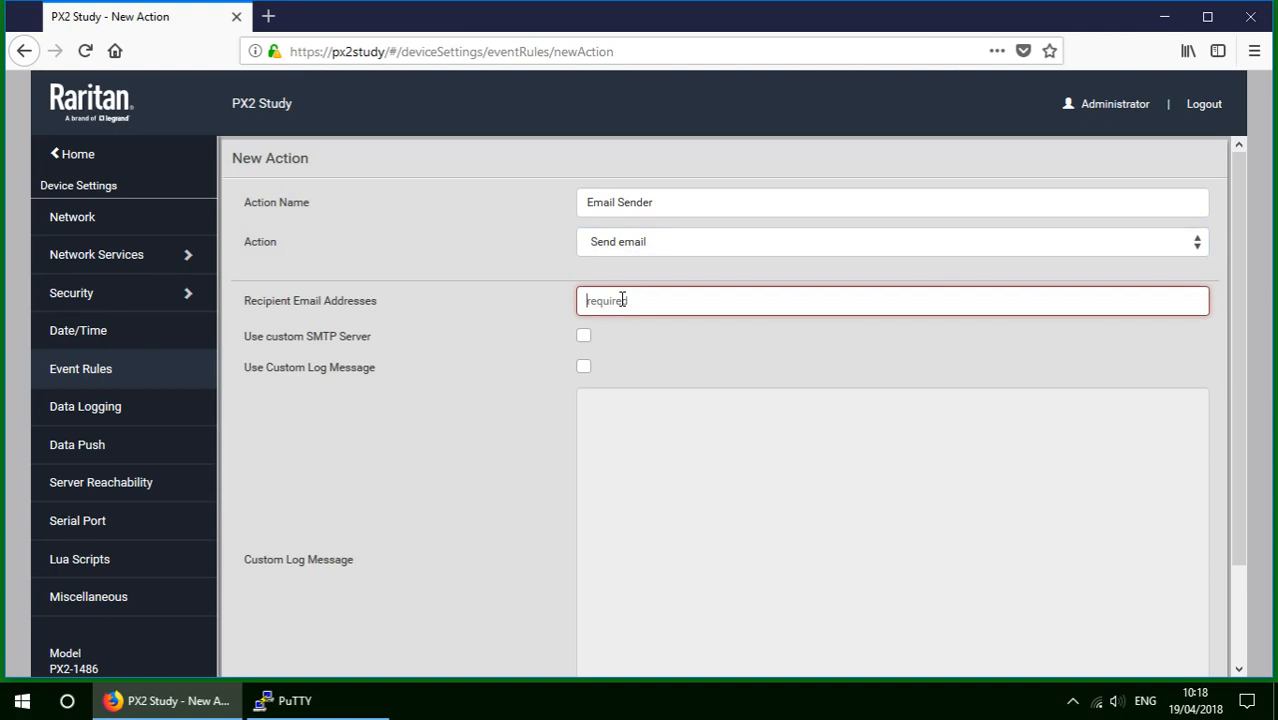
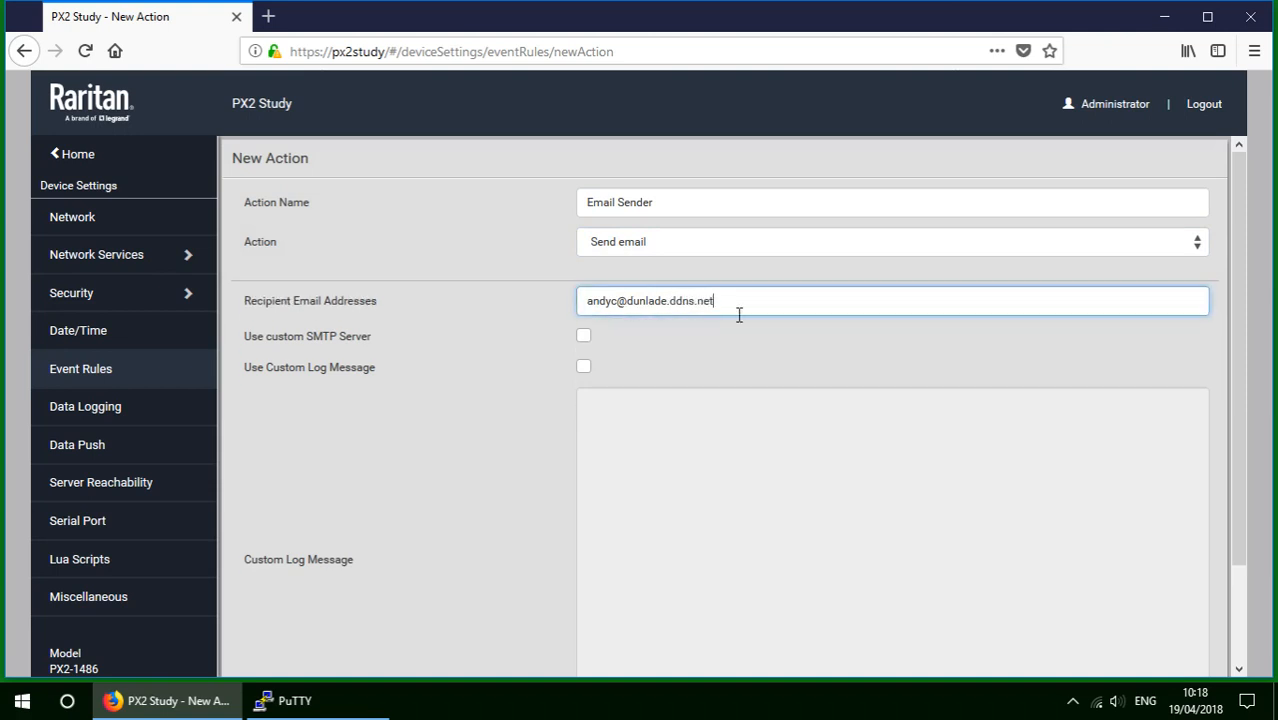
pyautogui.moveTo(1236, 454); pyautogui.dragTo(1236, 549)
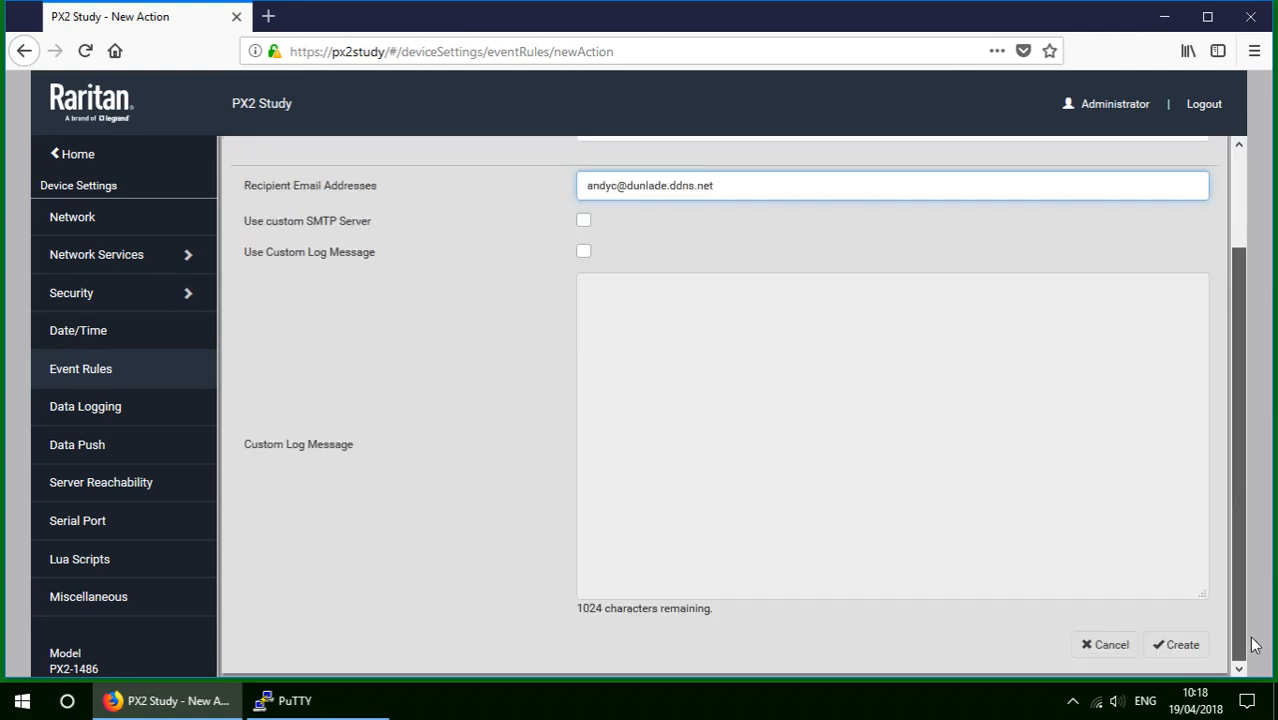
pyautogui.click(1186, 652)
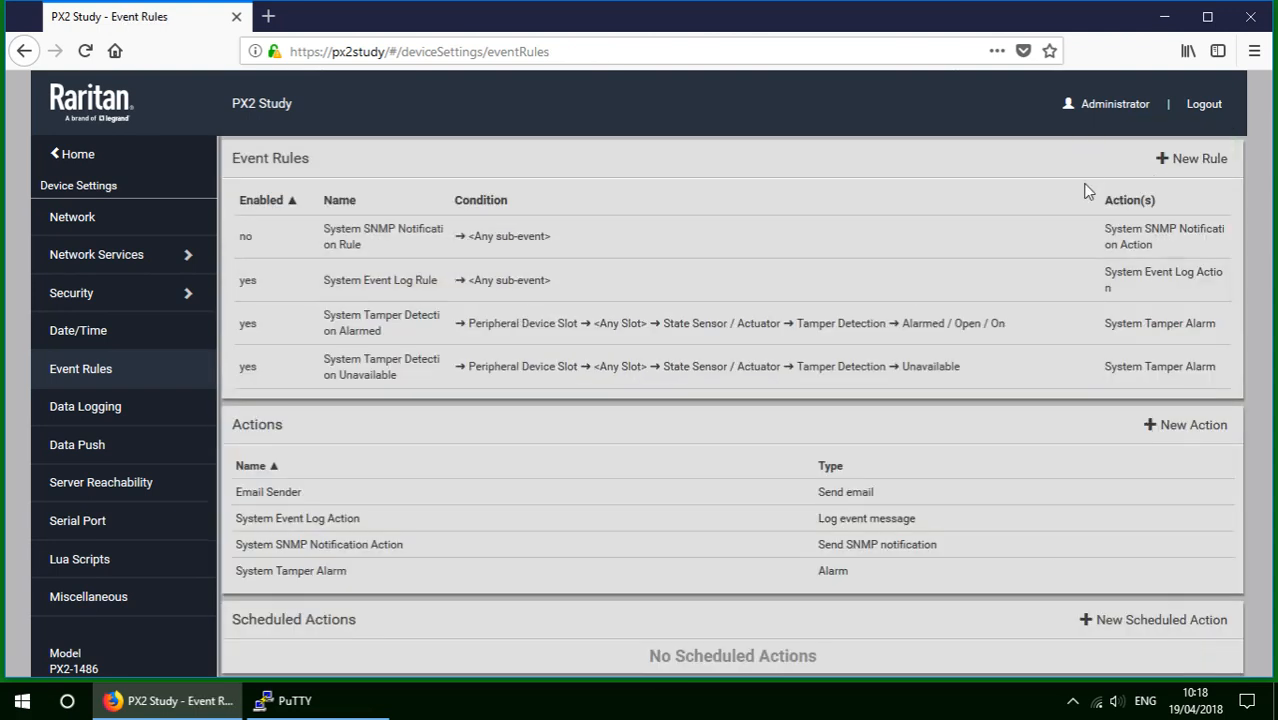
# Create the event rule 'All event sender via email' running the Email Sender action.
pyautogui.click(1199, 162)
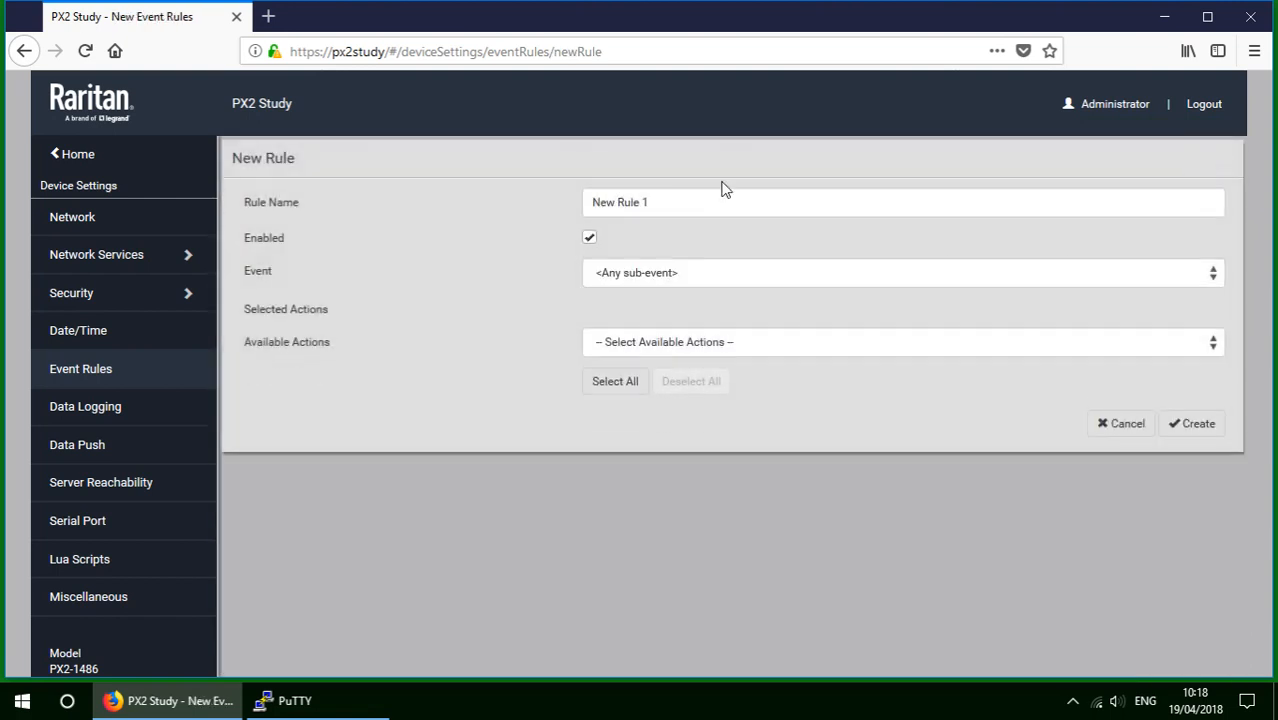
pyautogui.moveTo(685, 200); pyautogui.dragTo(425, 191)
pyautogui.press('BackSpace')
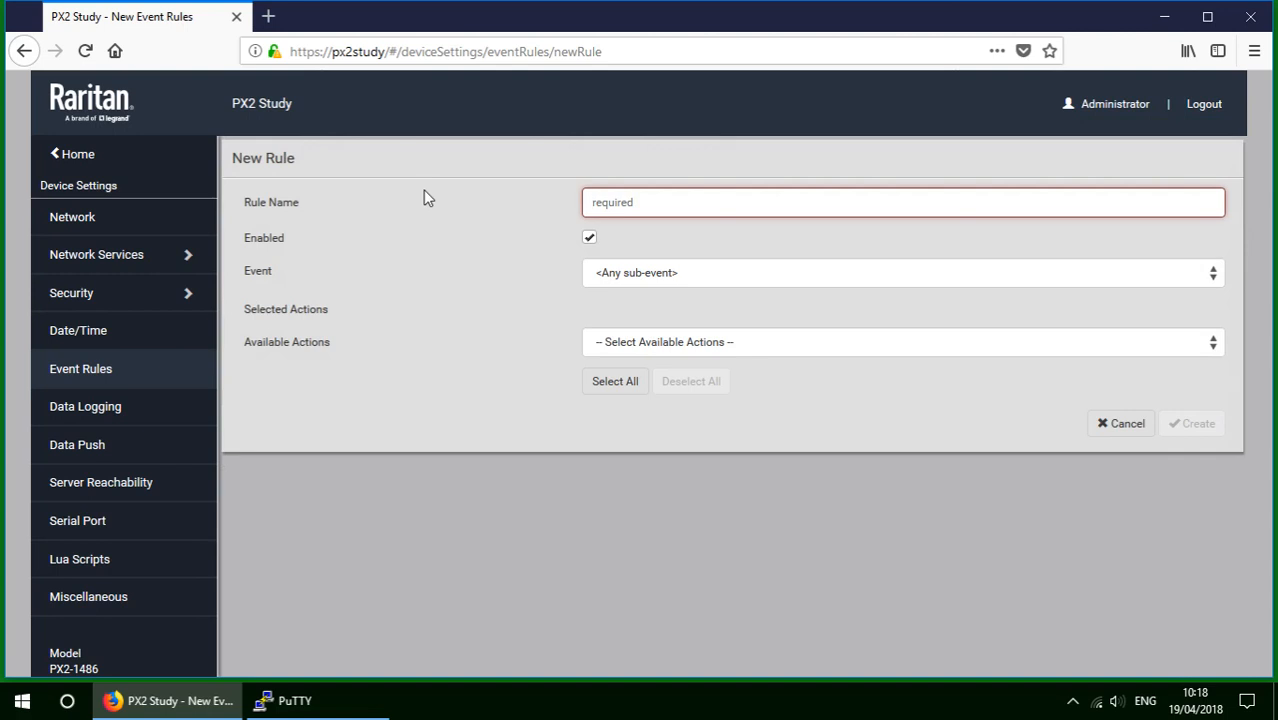
pyautogui.write('All event')
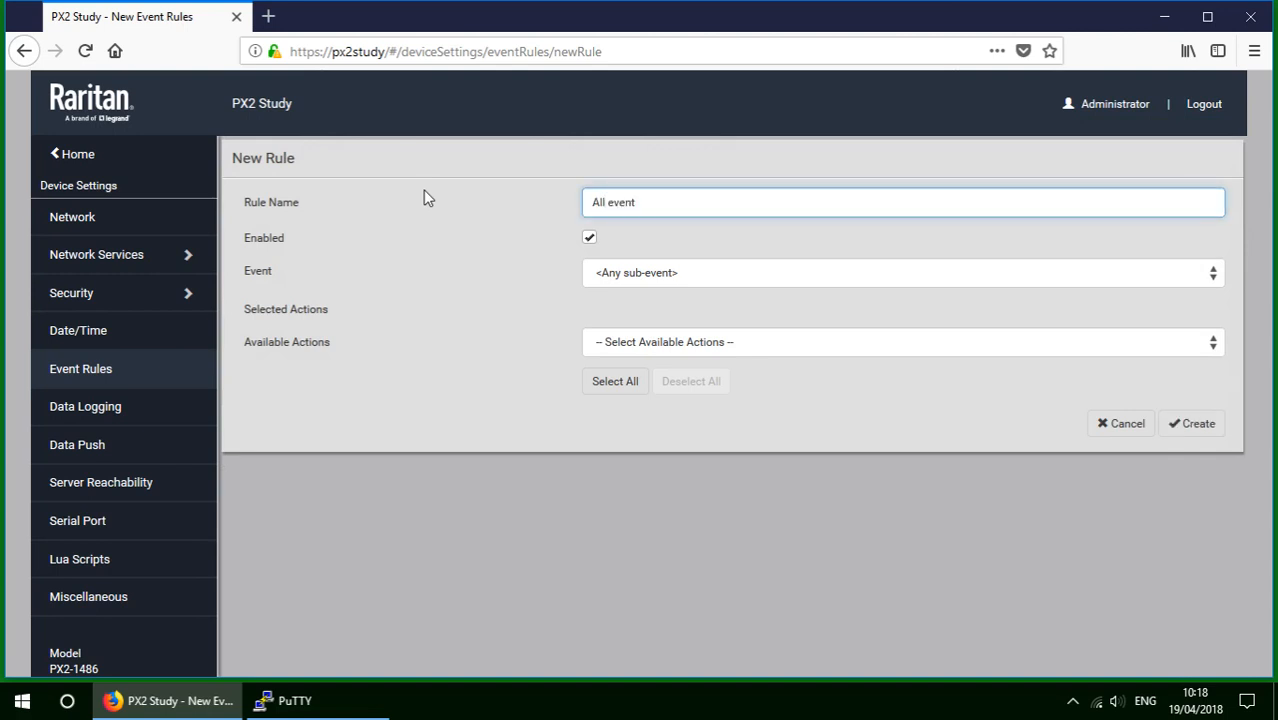
pyautogui.write(' sender via email')
pyautogui.click(792, 346)
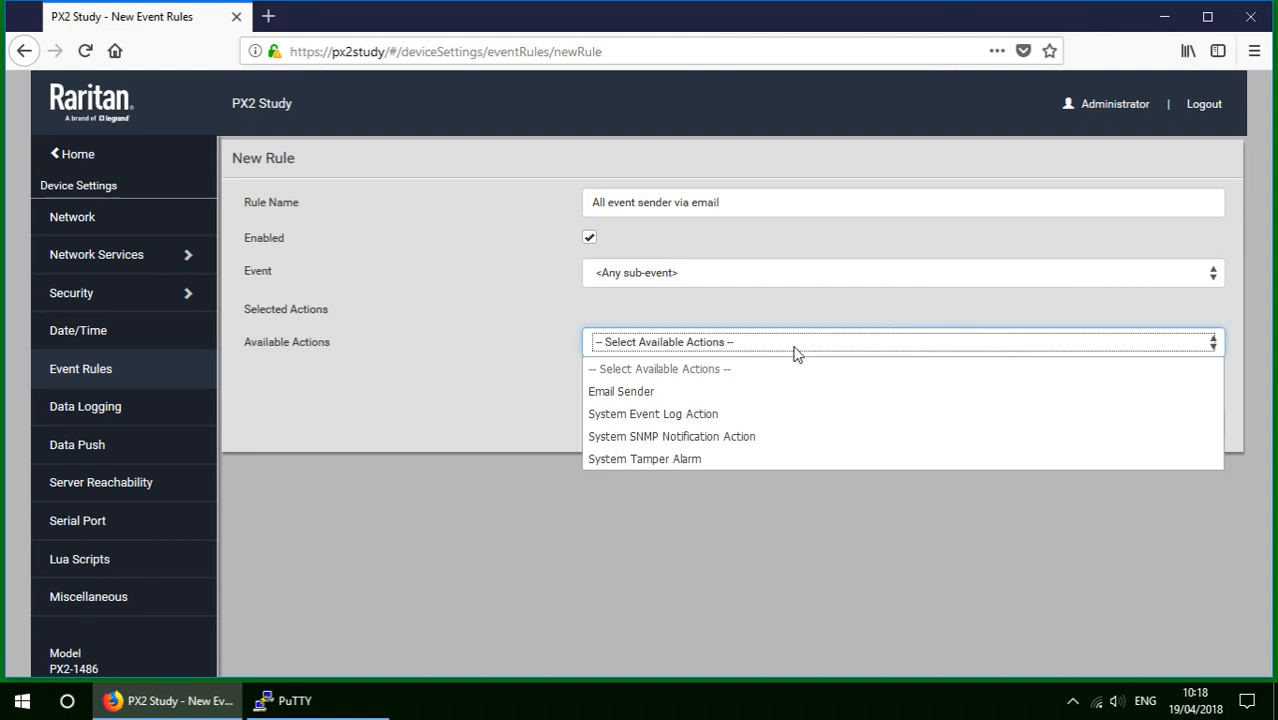
pyautogui.click(633, 394)
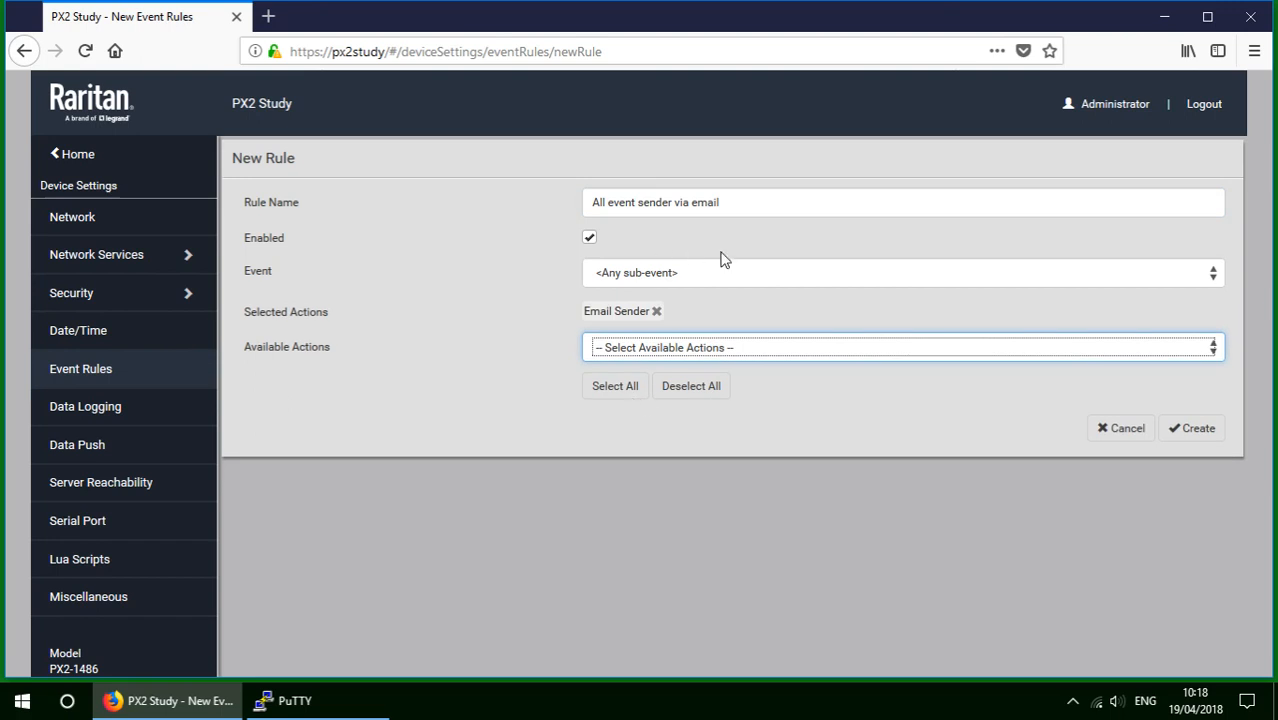
pyautogui.click(1199, 430)
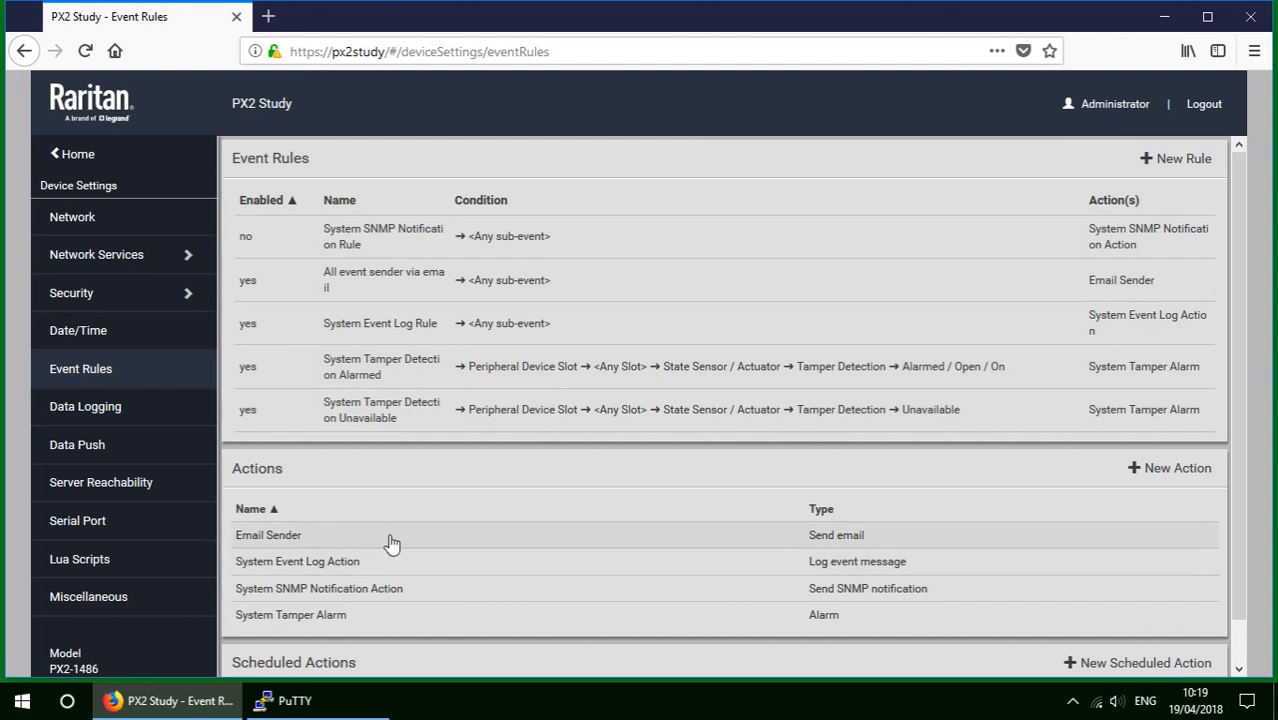
# Log out, then sign back in as admin with the account password.
pyautogui.click(1203, 110)
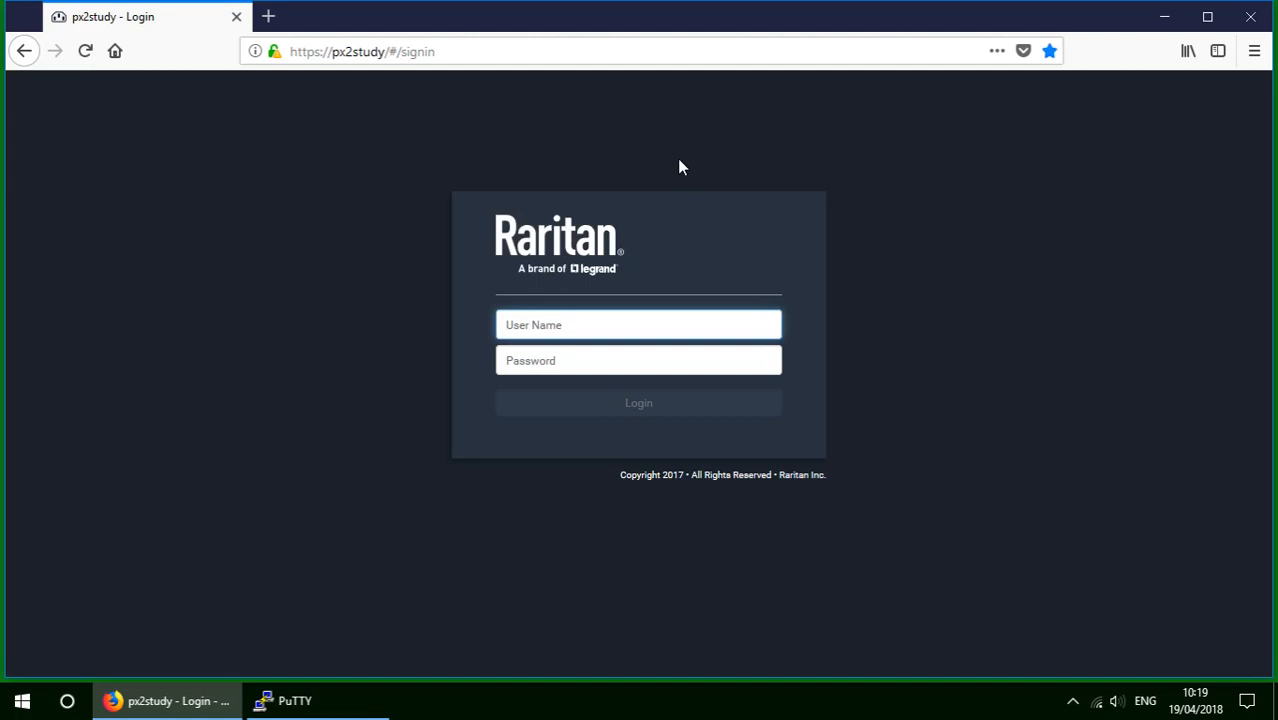
pyautogui.write('admin')
pyautogui.press('Tab')
pyautogui.write('raritan')
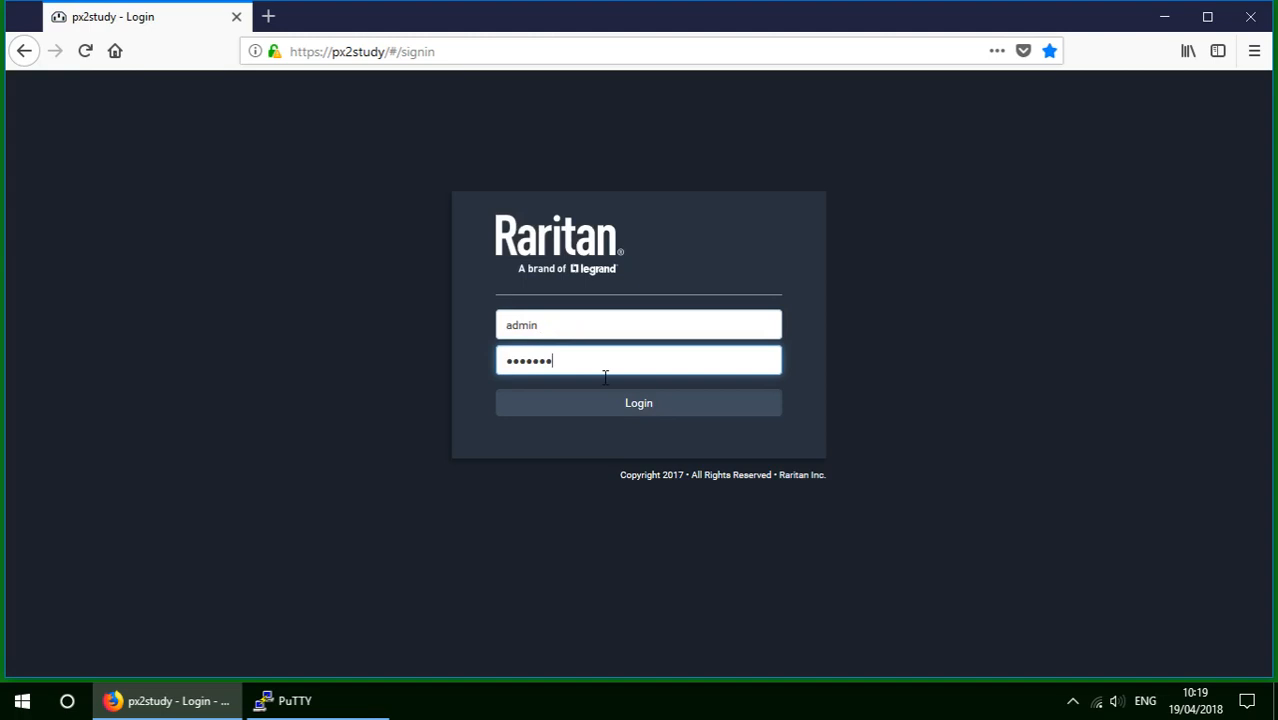
pyautogui.click(644, 405)
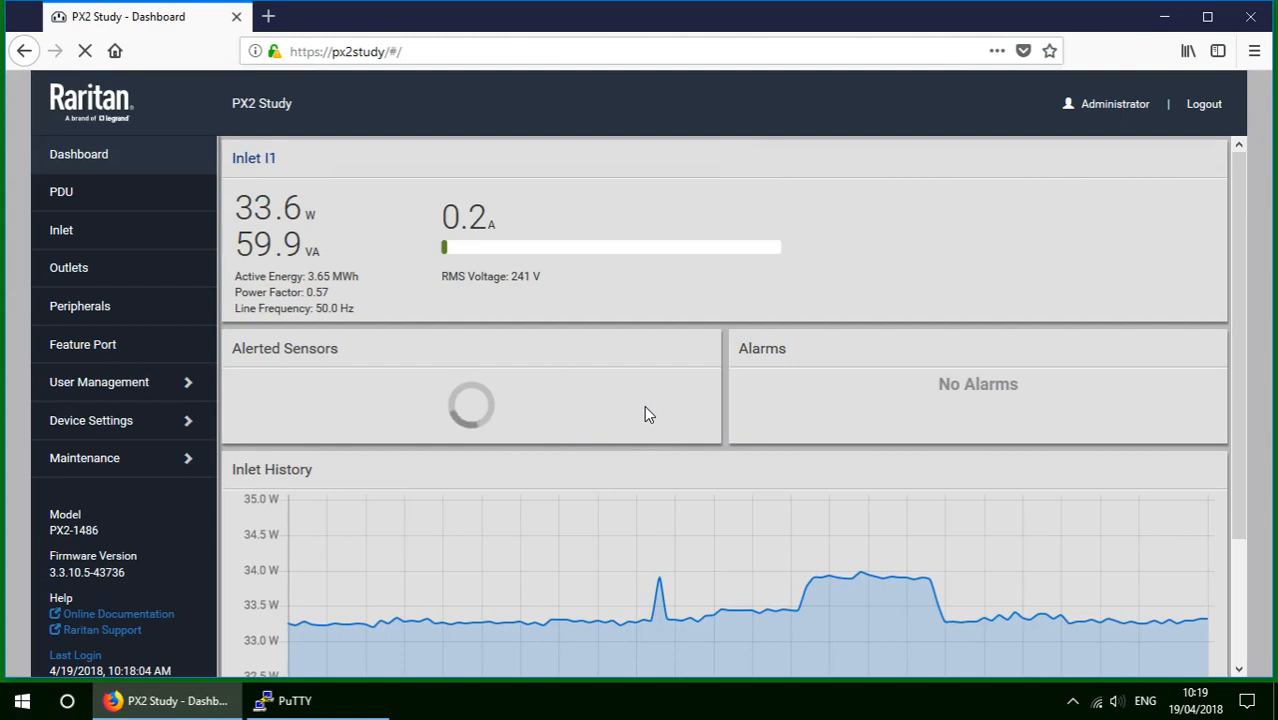
# List and read the two User Activity event mails with from and mailx.
pyautogui.click(328, 702)
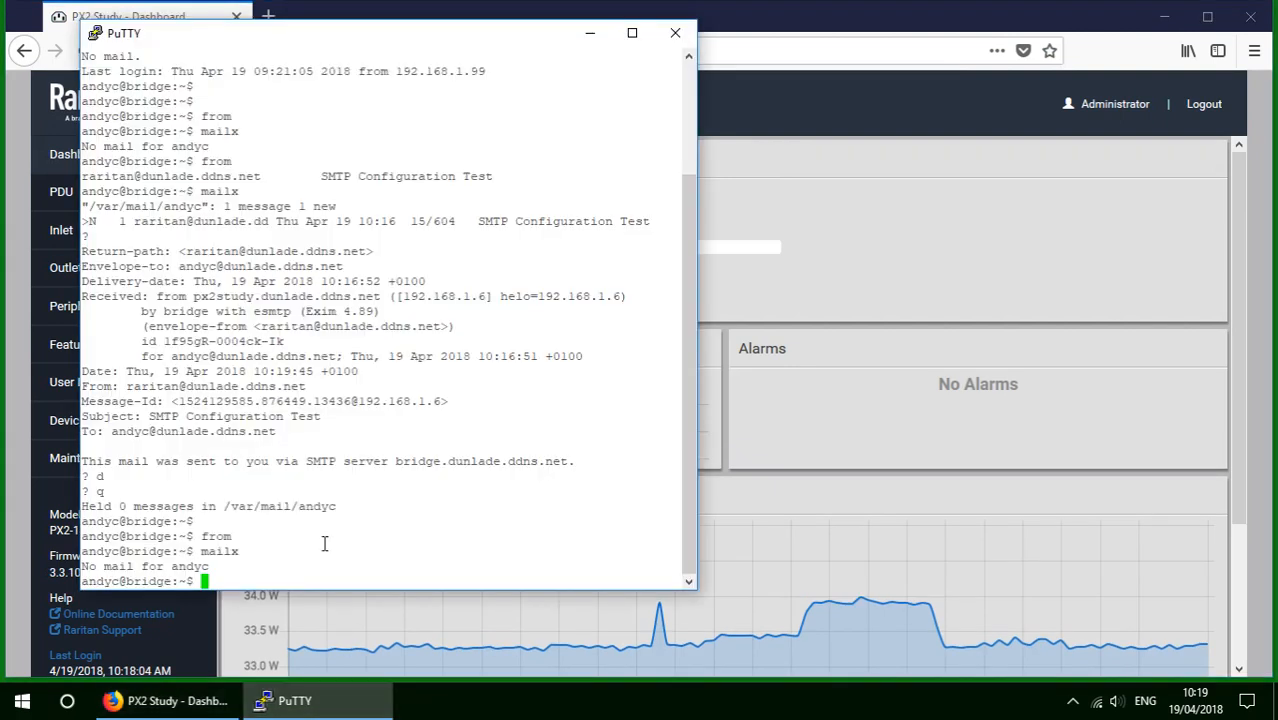
pyautogui.write('from')
pyautogui.press('Return')
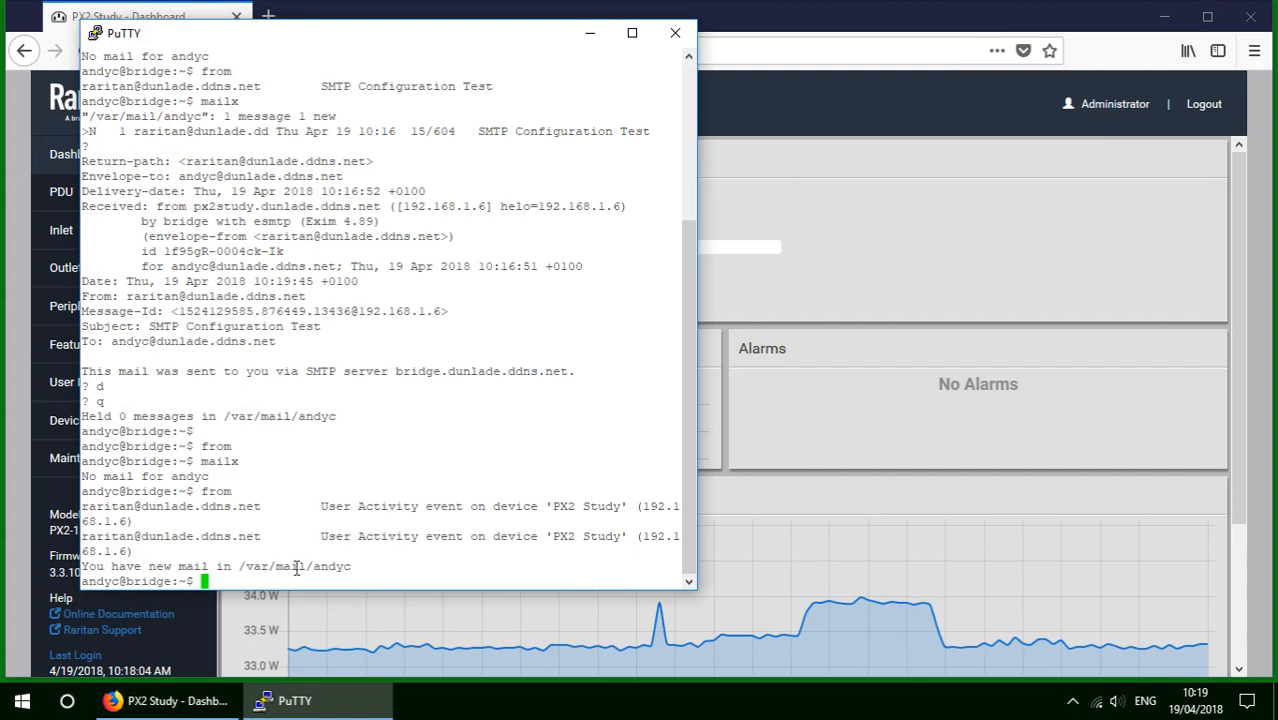
pyautogui.write('mailx')
pyautogui.press('Return')
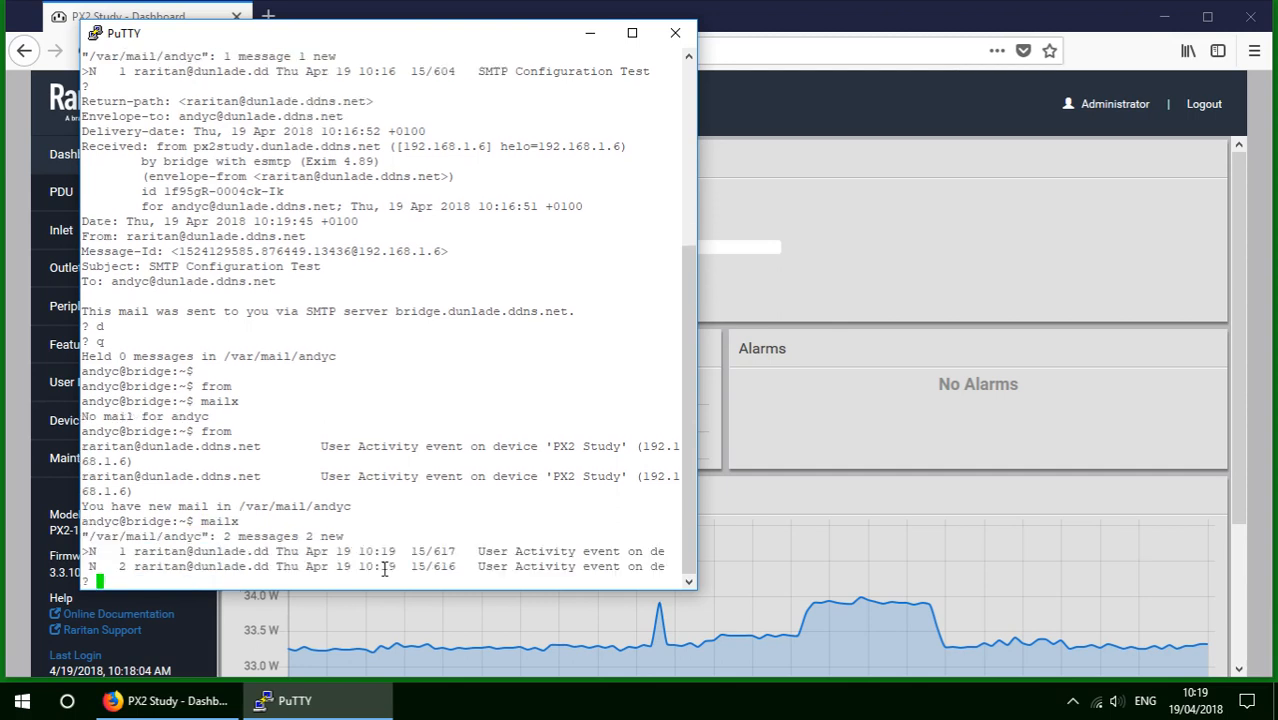
pyautogui.press('Return')
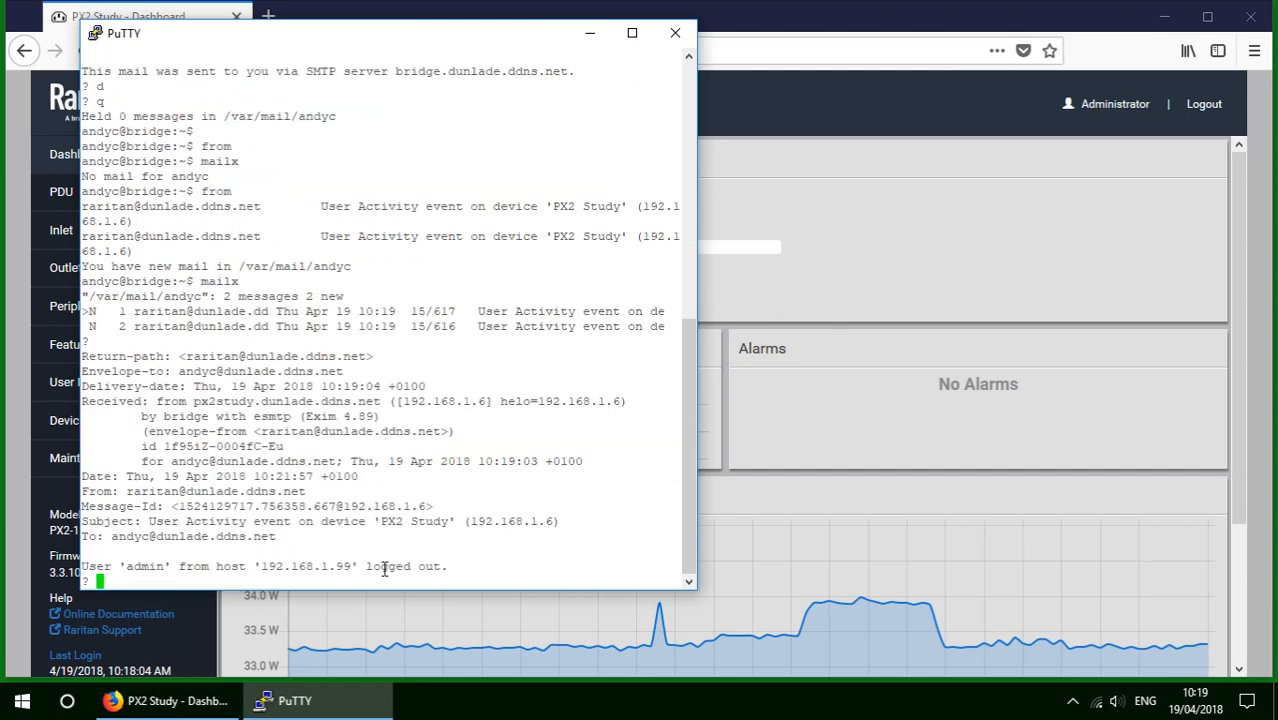
pyautogui.press('Return')
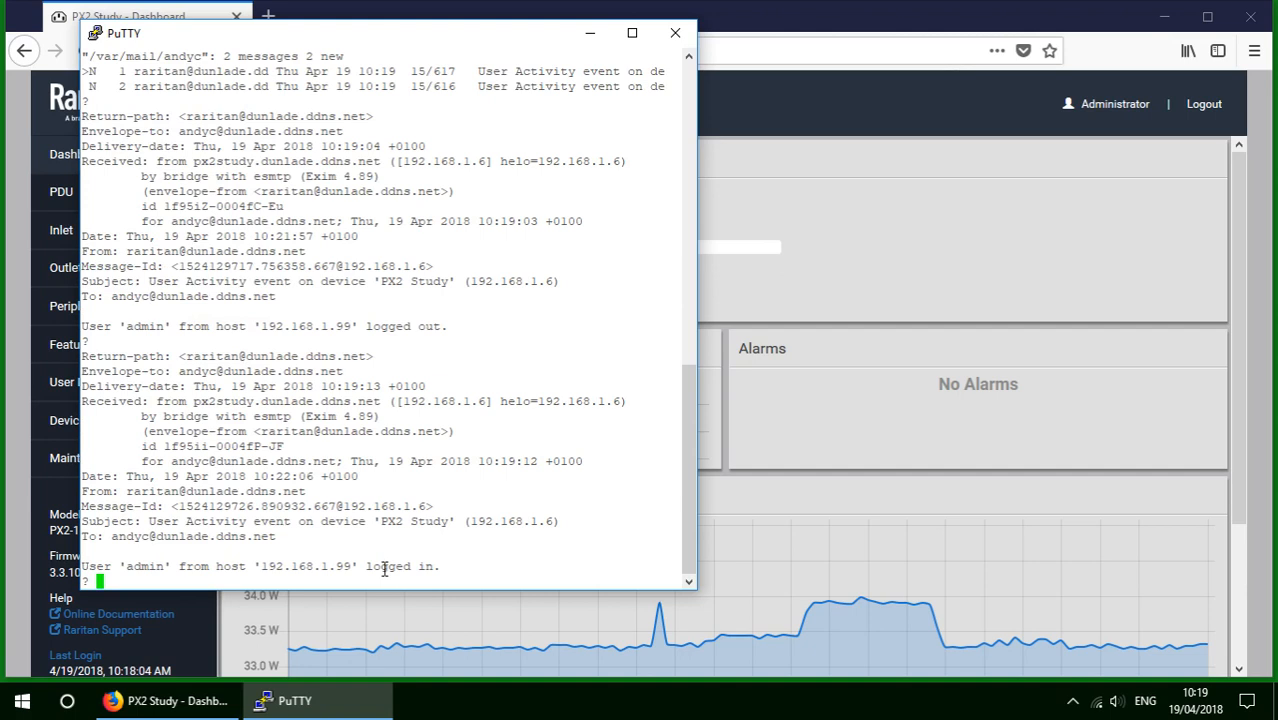
# Delete all messages with d *, quit mailx, and return to the terminal.
pyautogui.write('d *')
pyautogui.press('Return')
pyautogui.write('q')
pyautogui.press('Return')
pyautogui.press('Return')
pyautogui.press('Return')
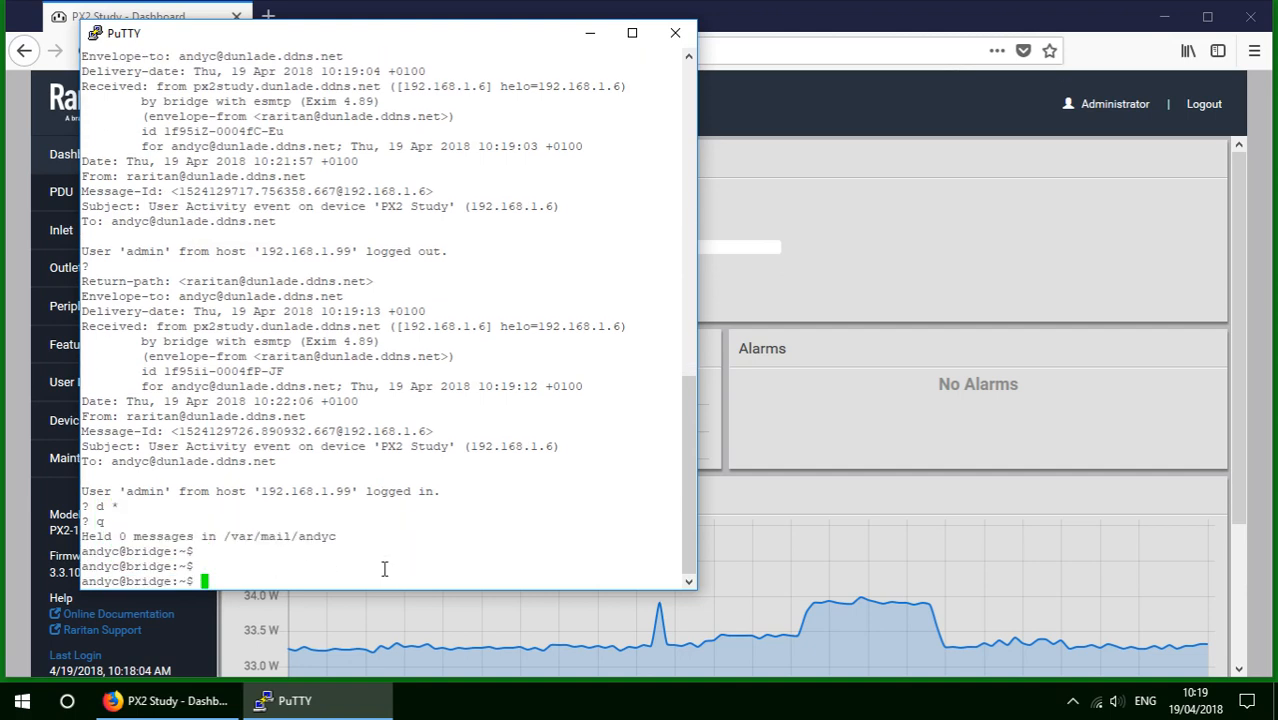
pyautogui.click(838, 22)
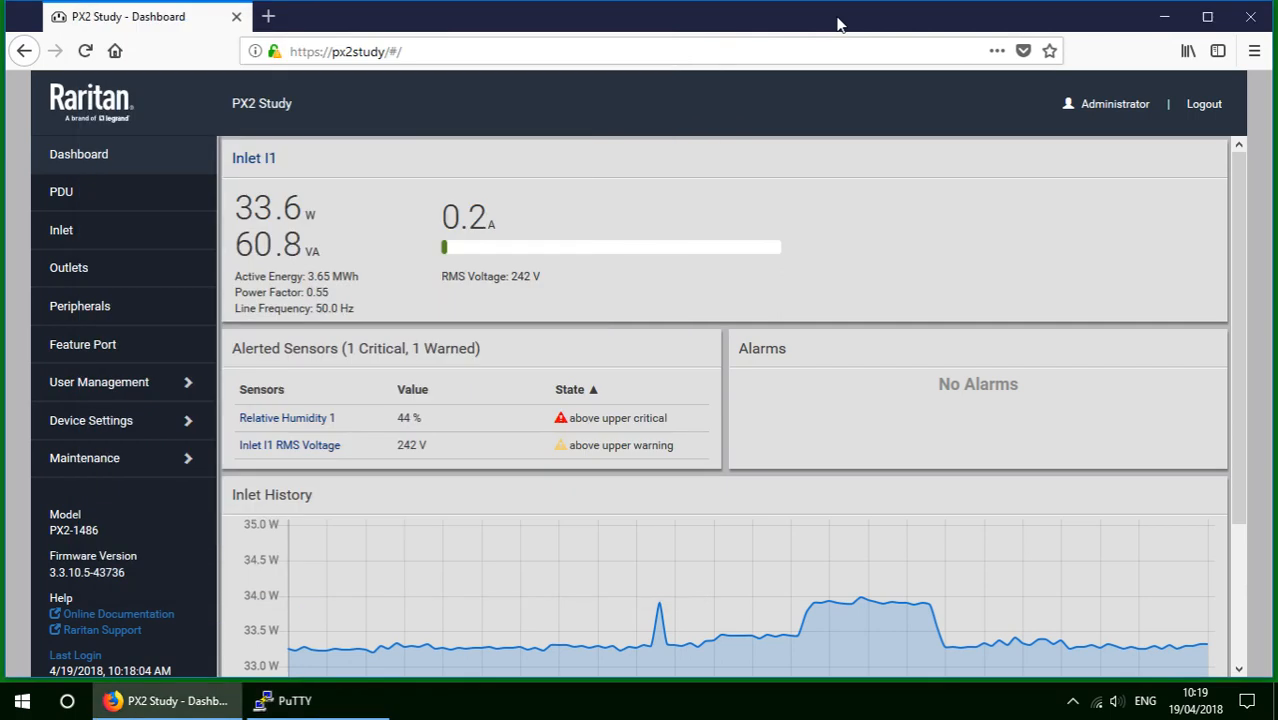
pyautogui.click(310, 706)
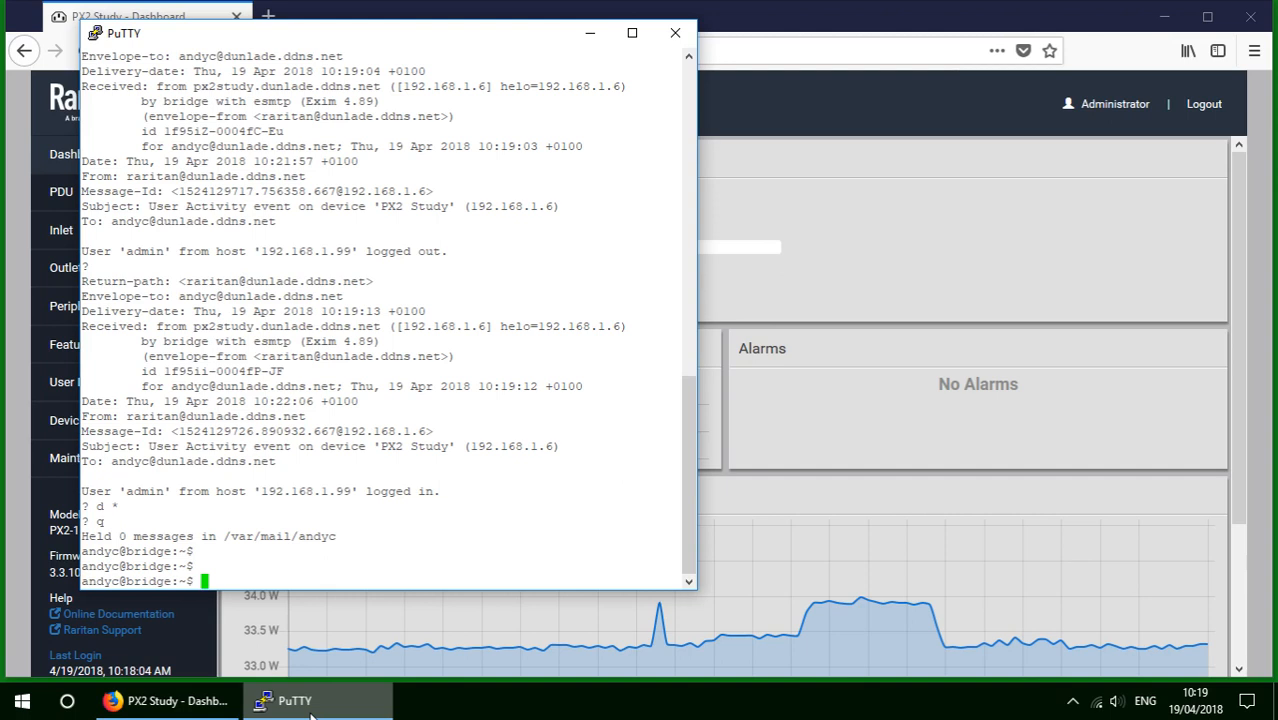
# List the home folder contents, including hidden files, with ls -al.
pyautogui.write('ls -l')
pyautogui.press('Return')
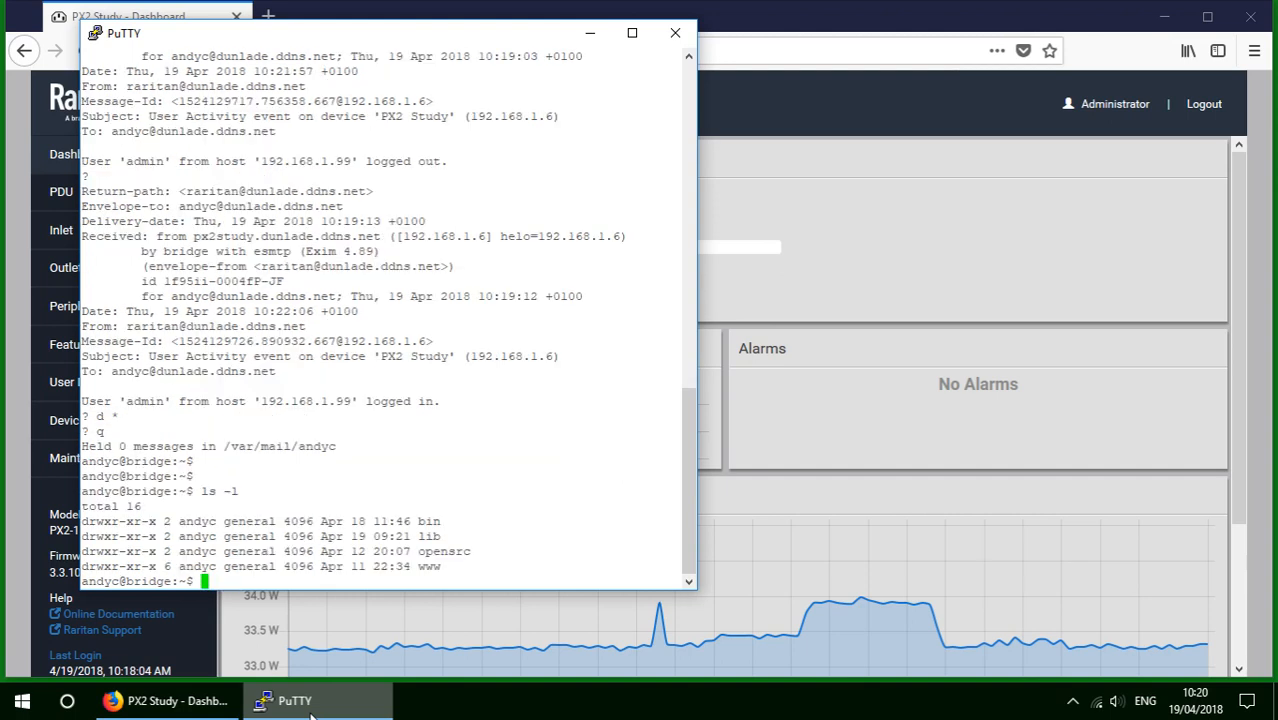
pyautogui.write('ls -al')
pyautogui.press('Return')
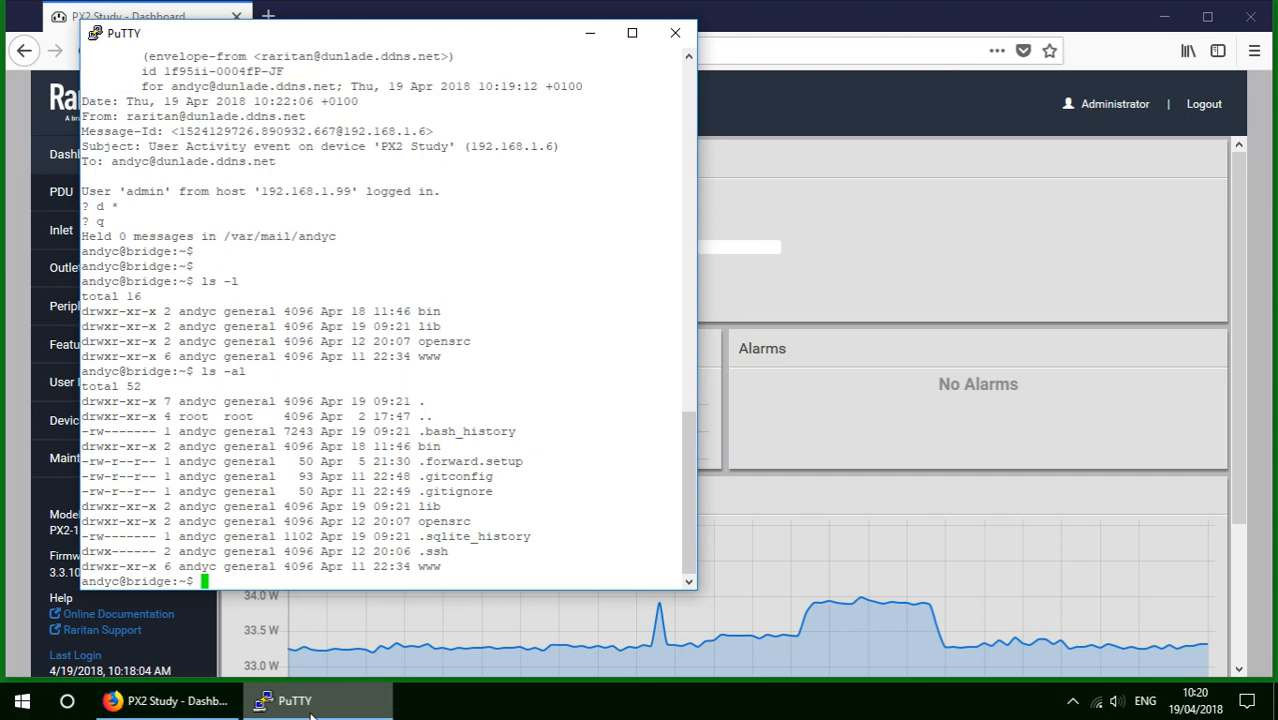
# Rename .forward.setup to .forward and confirm it pipes mail to raritanmail.py.
pyautogui.write('mv .forward.setp')
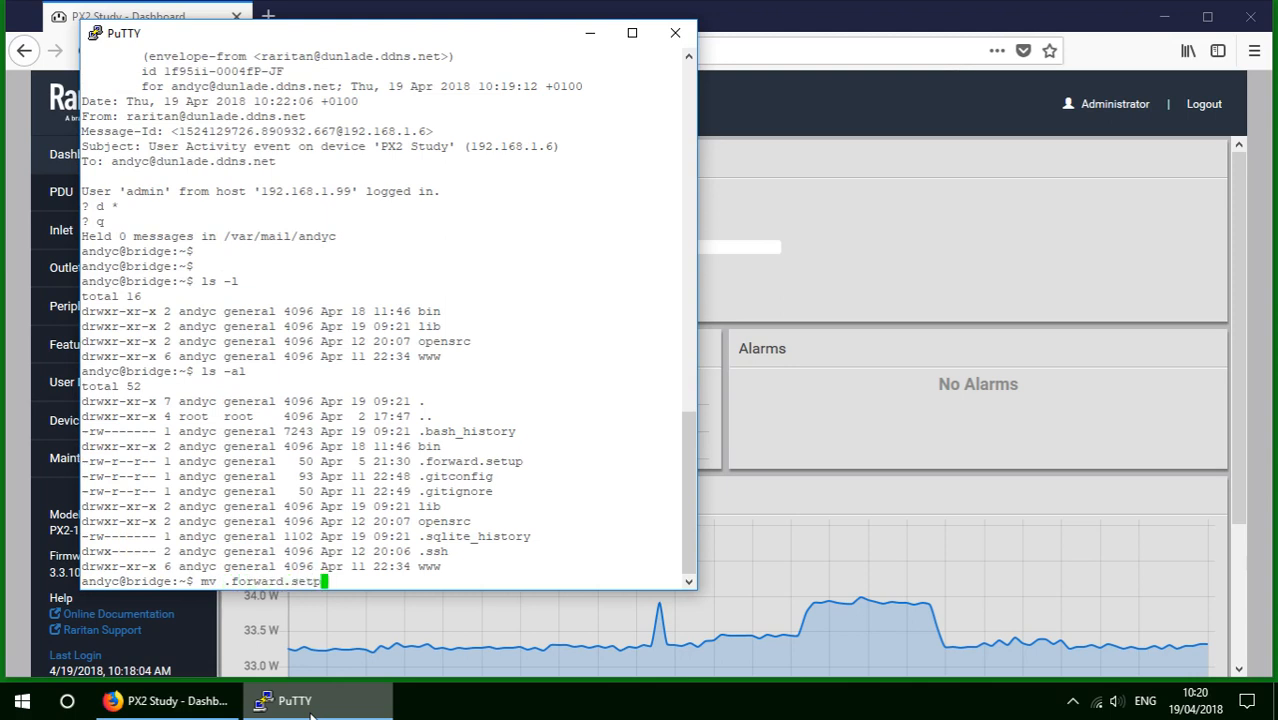
pyautogui.press('BackSpace')
pyautogui.write('up .forward')
pyautogui.press('Return')
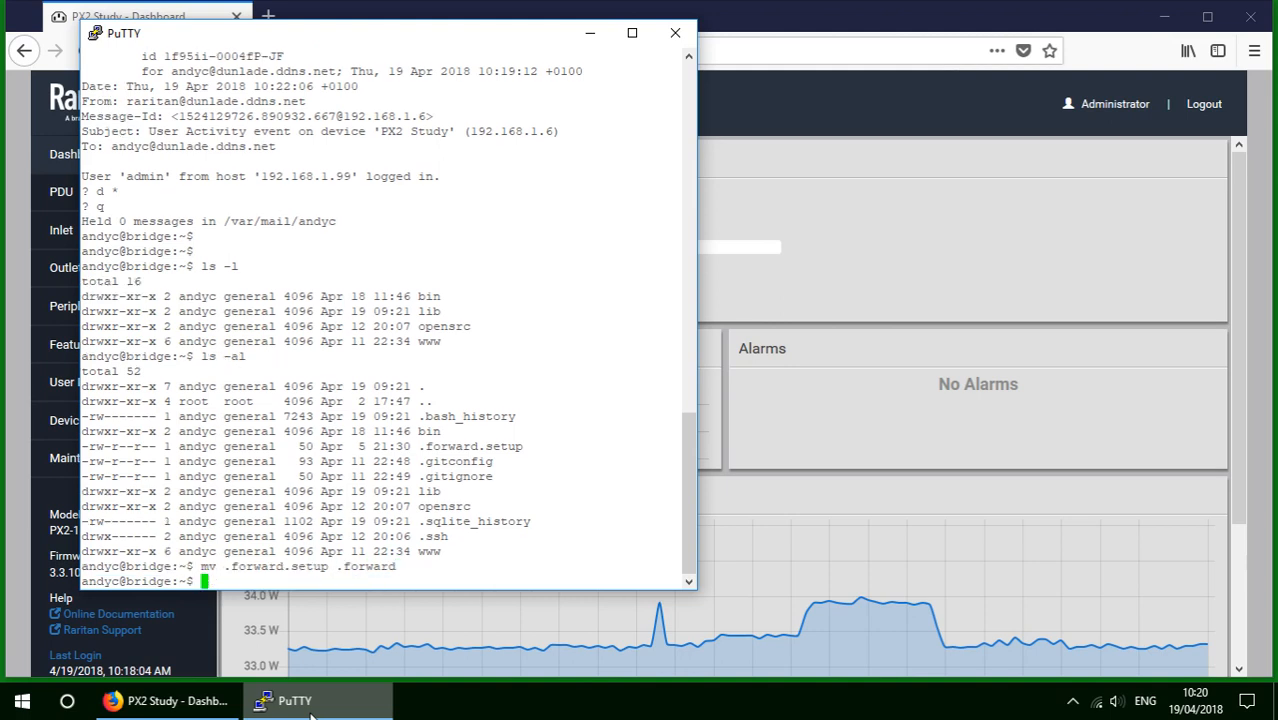
pyautogui.write('cat .forward')
pyautogui.press('Return')
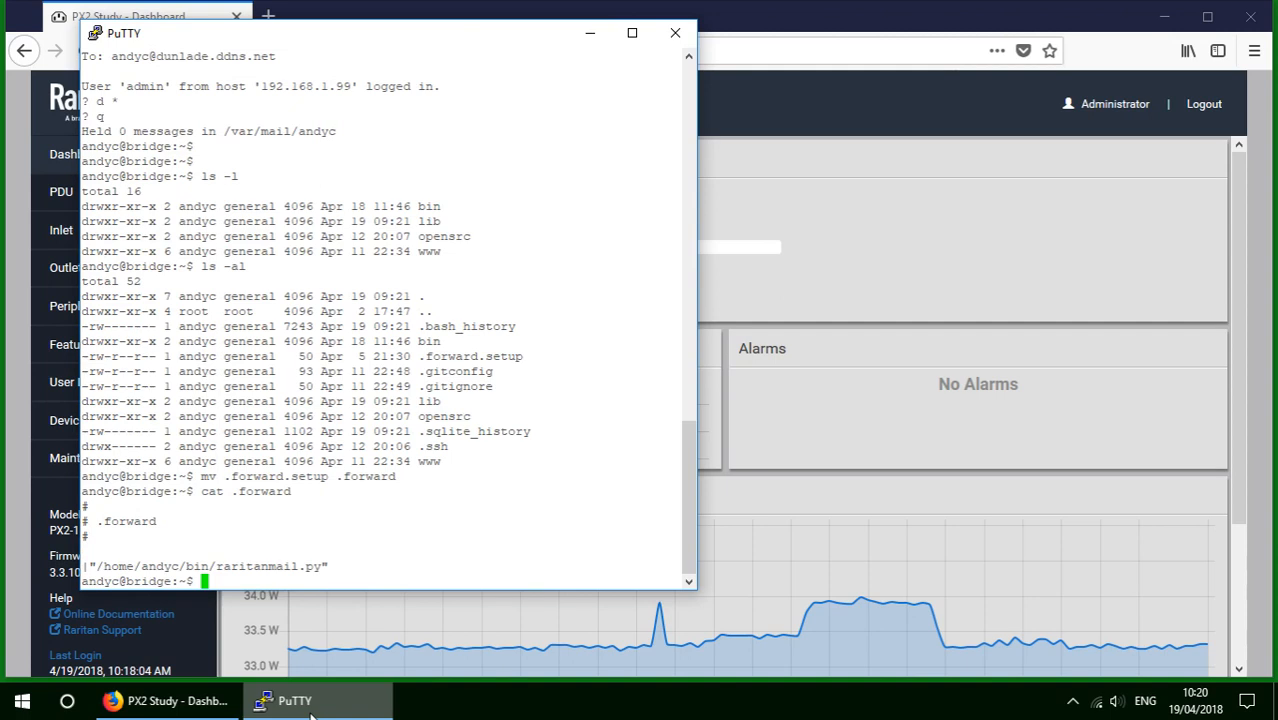
pyautogui.write('cd')
pyautogui.press('Return')
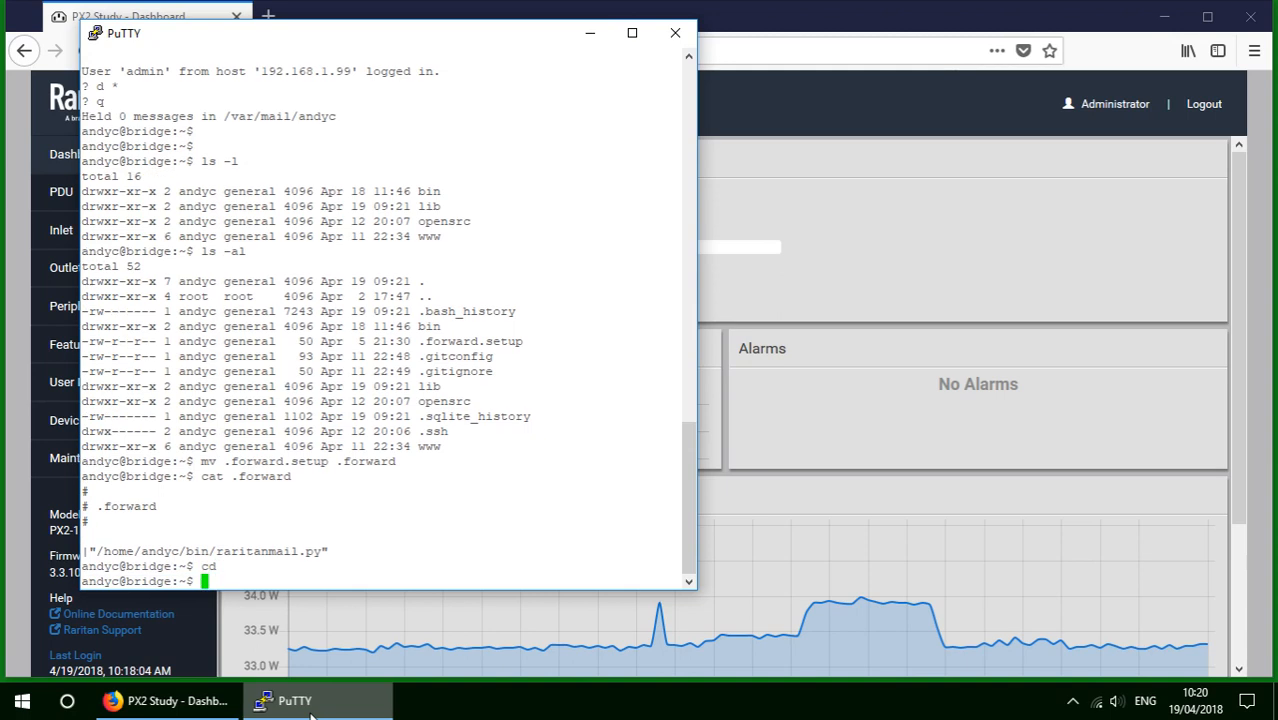
# Move into the lib folder and list all its files with ls -al.
pyautogui.write('cd lib')
pyautogui.press('Return')
pyautogui.write('ls ')
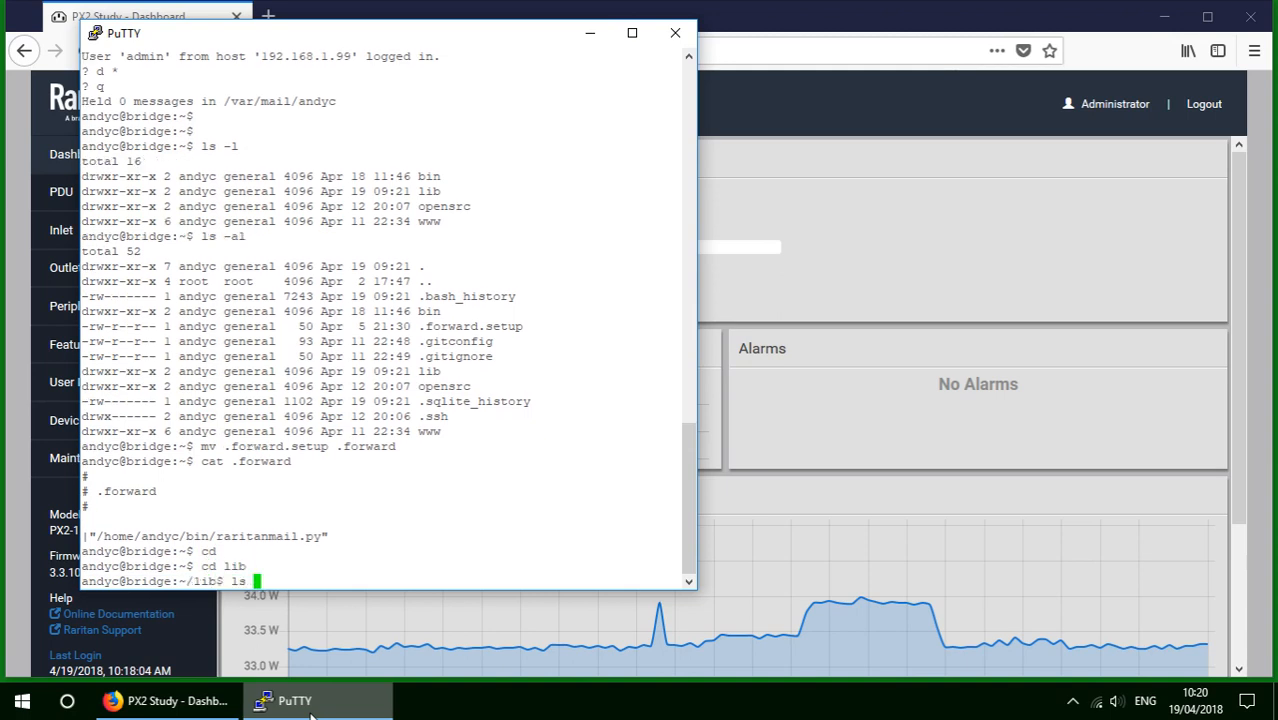
pyautogui.write('-al')
pyautogui.press('Return')
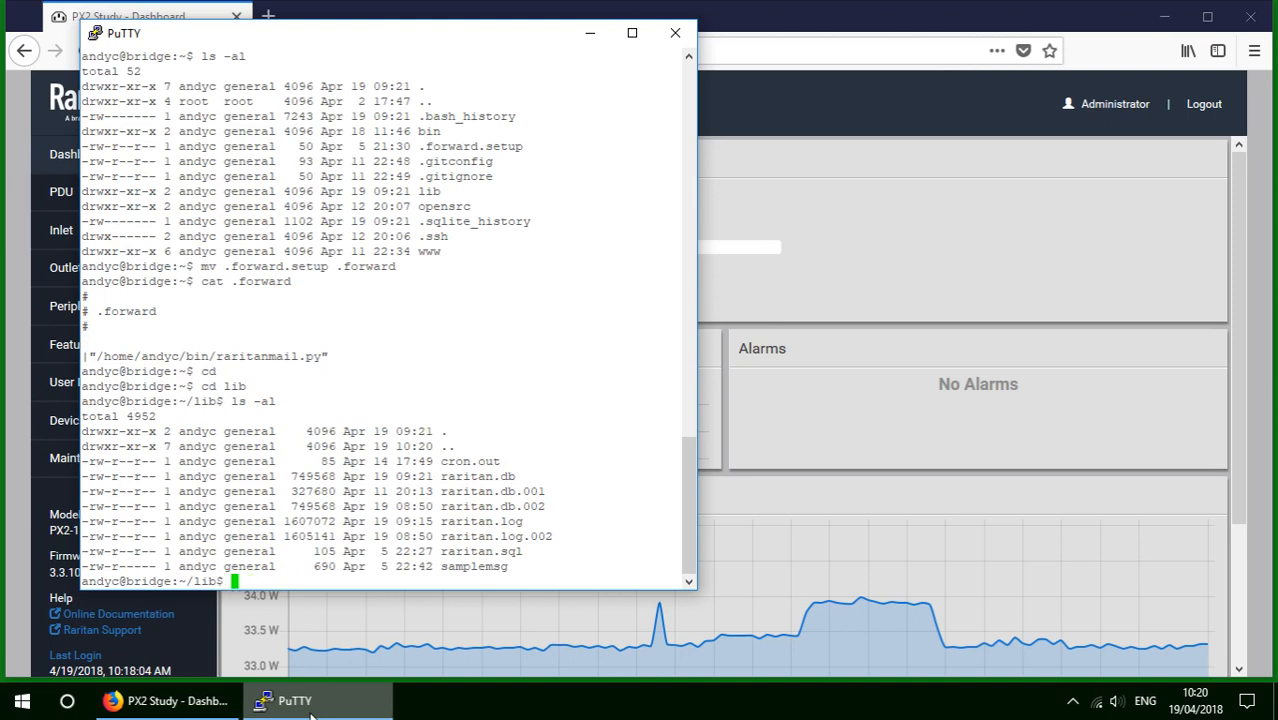
# Open raritan.db in sqlite3, delete every row from the email table, and exit.
pyautogui.write('sqlite3 rarita')
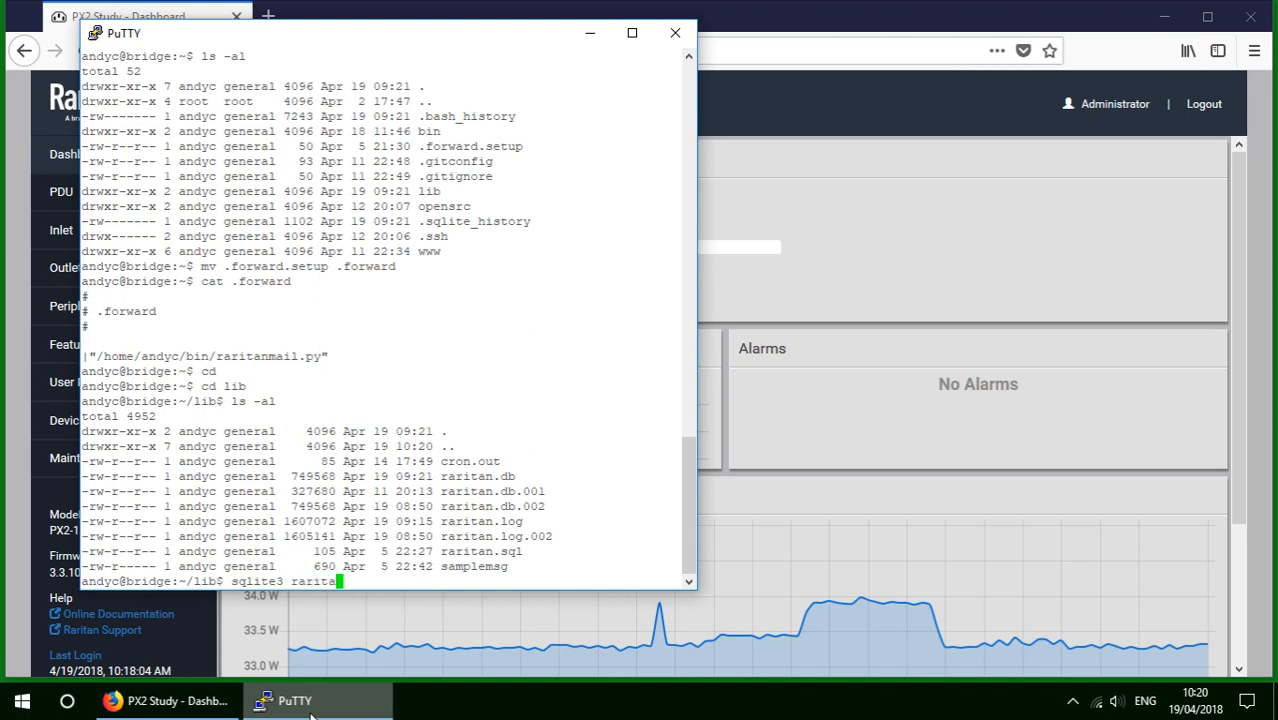
pyautogui.write('n.dn')
pyautogui.press('BackSpace')
pyautogui.write('b')
pyautogui.press('Return')
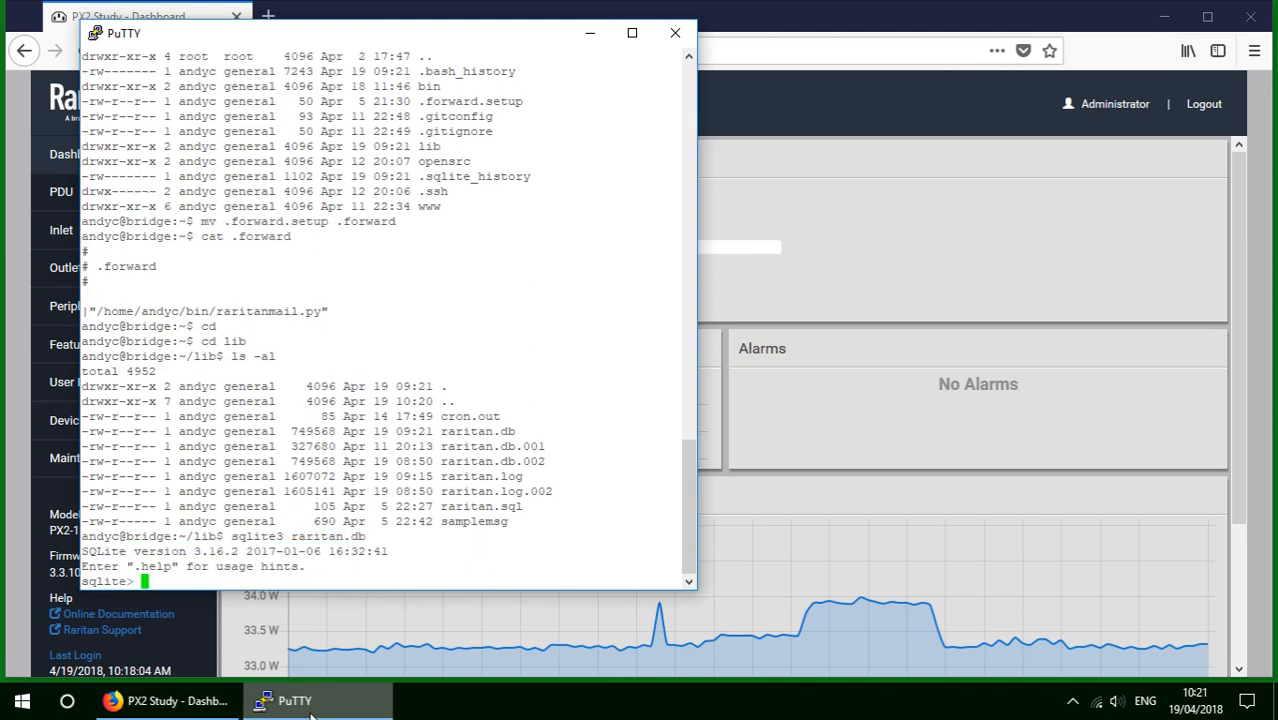
pyautogui.write('delete from email;')
pyautogui.press('Return')
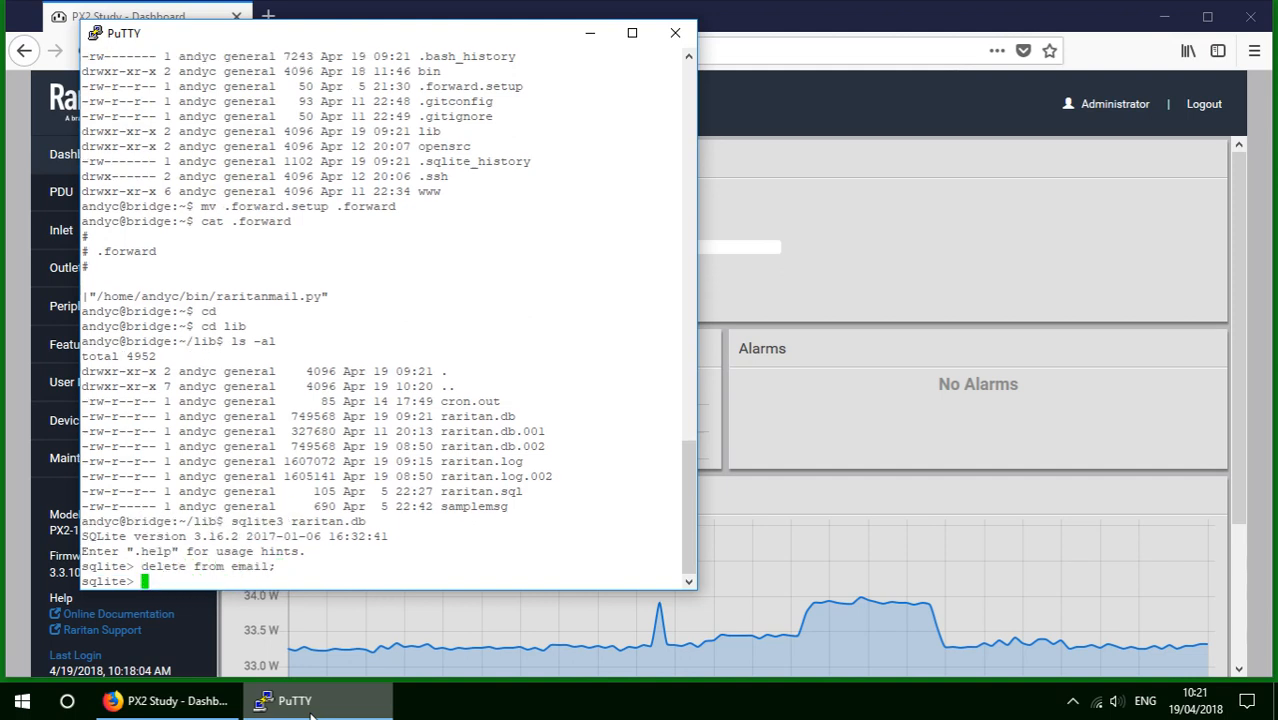
pyautogui.write('.exit')
pyautogui.press('Return')
pyautogui.press('Return')
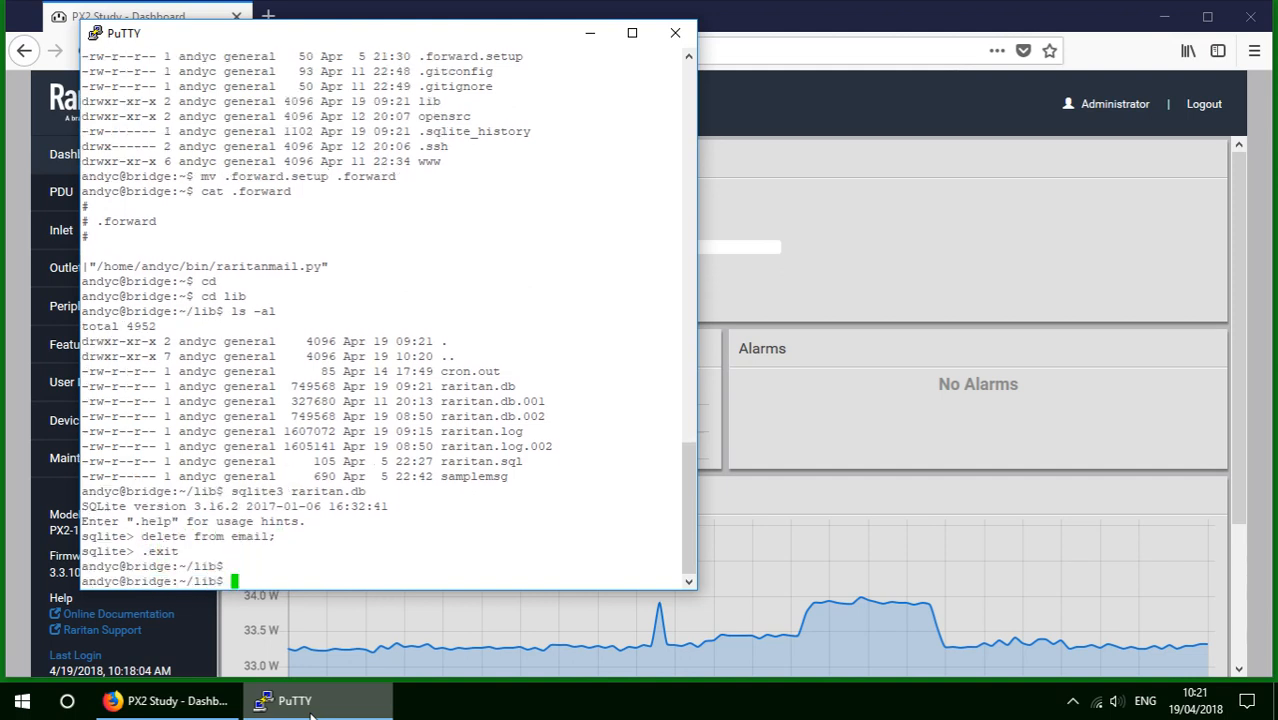
pyautogui.press('Return')
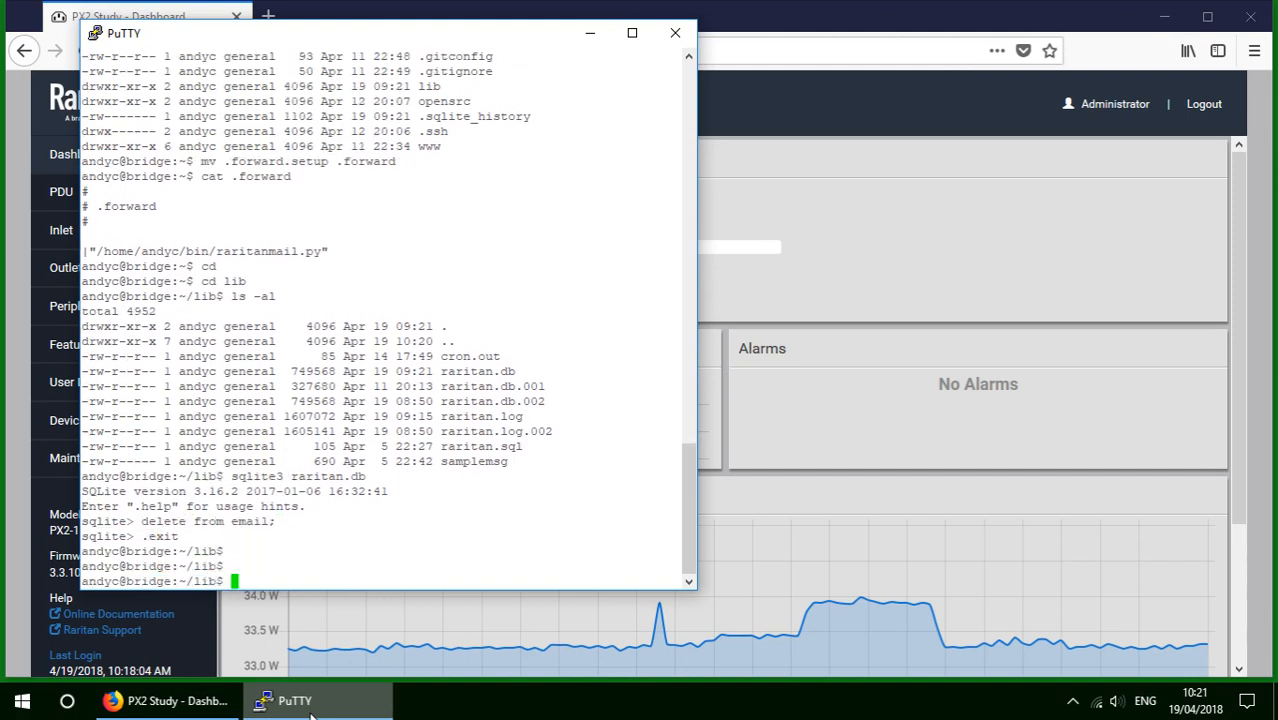
pyautogui.click(726, 28)
pyautogui.click(267, 18)
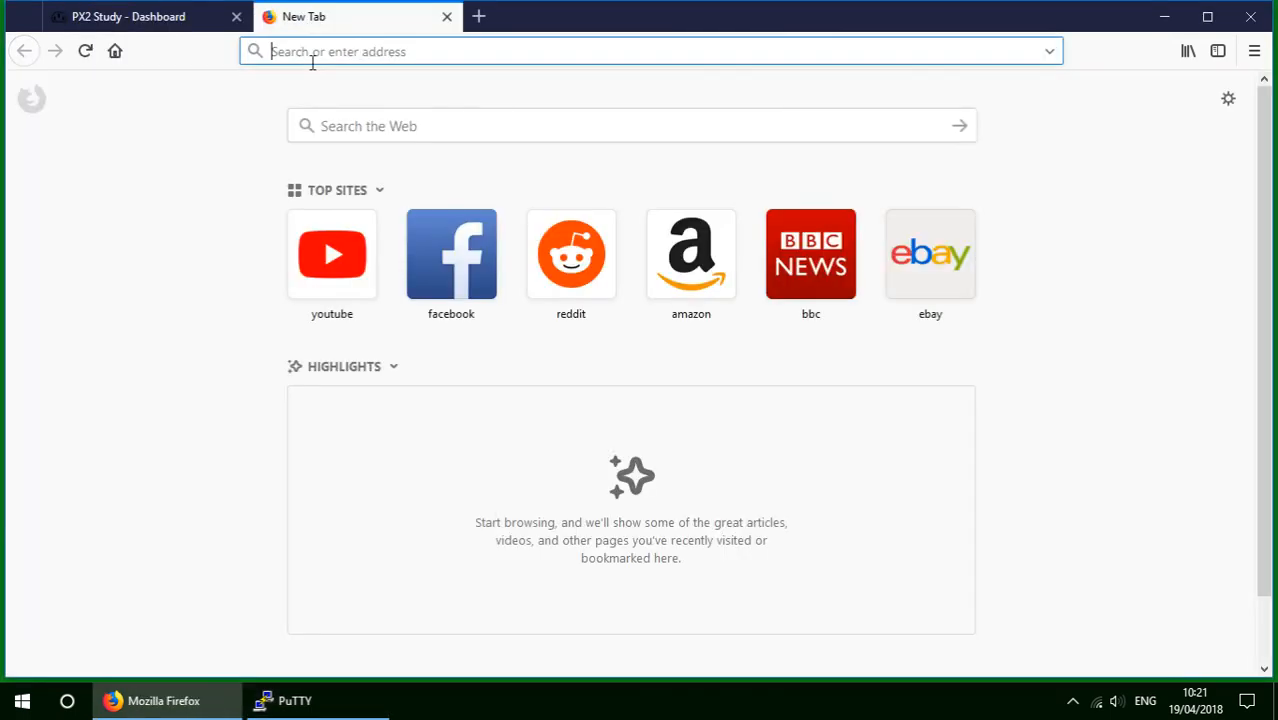
pyautogui.write('http://bridge/')
pyautogui.press('Return')
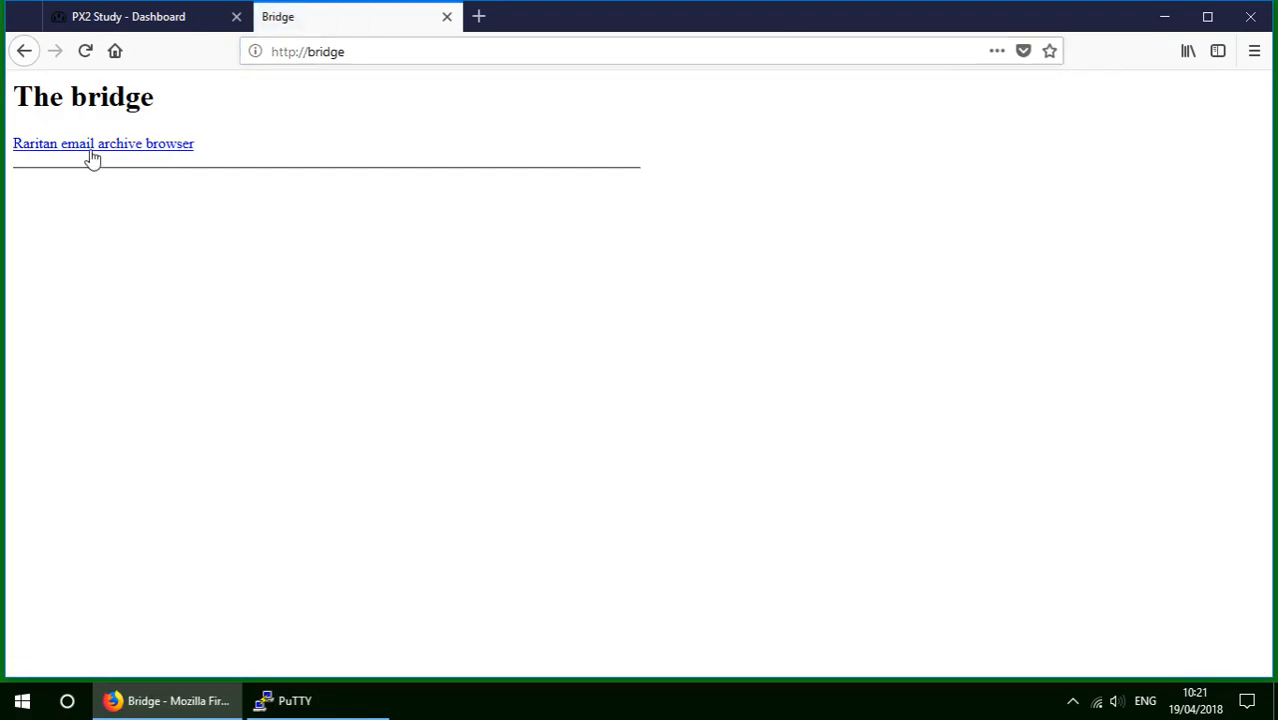
# Search the Raritan Email Query page for Date 2018% and get No matches.
pyautogui.click(89, 151)
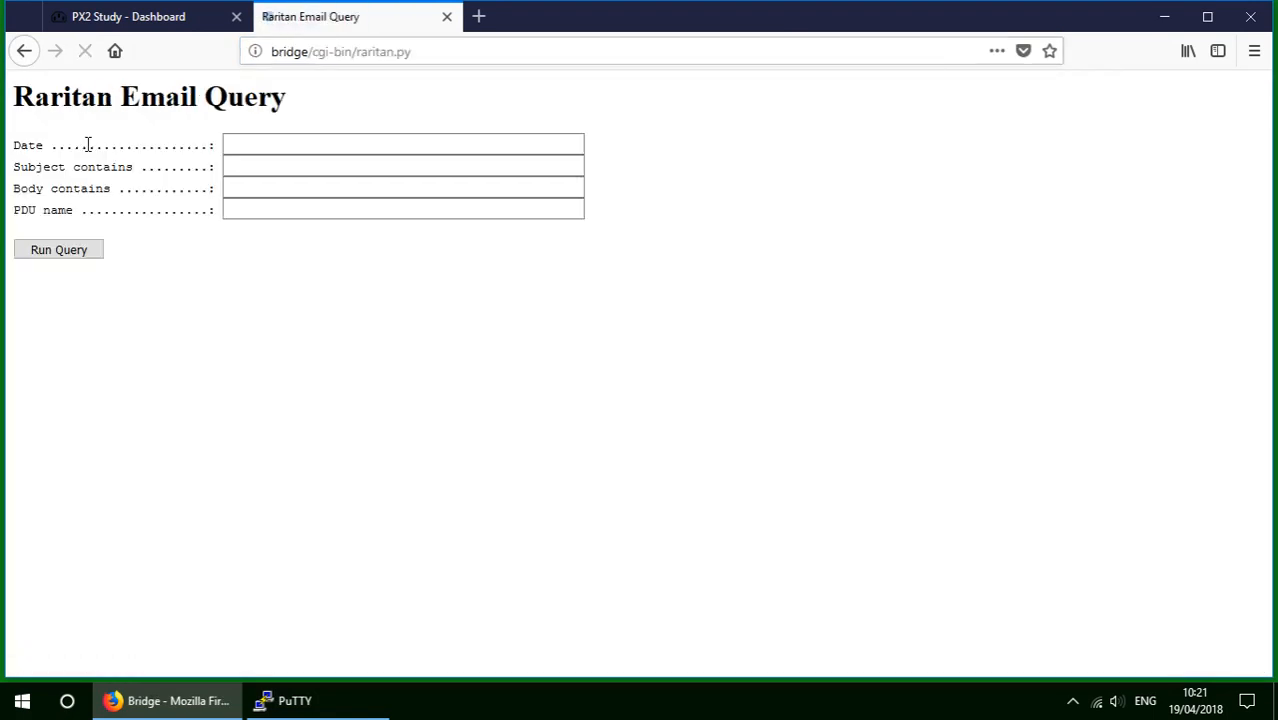
pyautogui.click(244, 148)
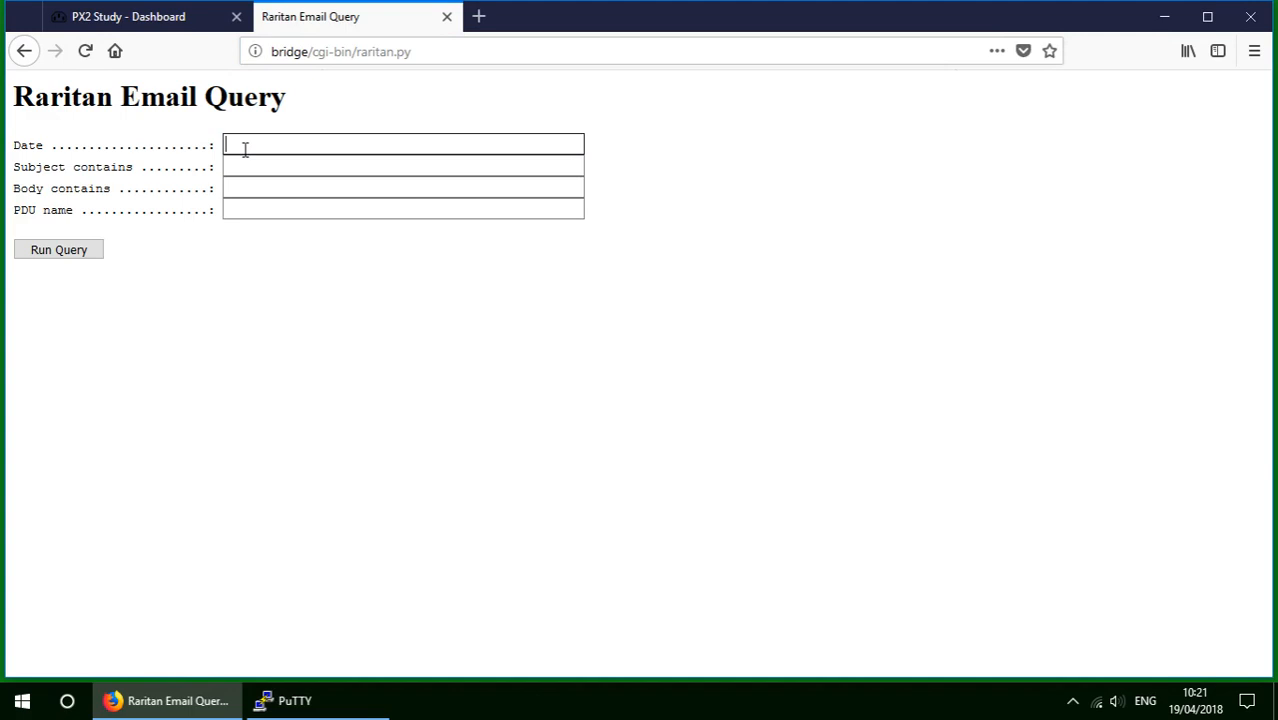
pyautogui.write('2018%')
pyautogui.click(75, 258)
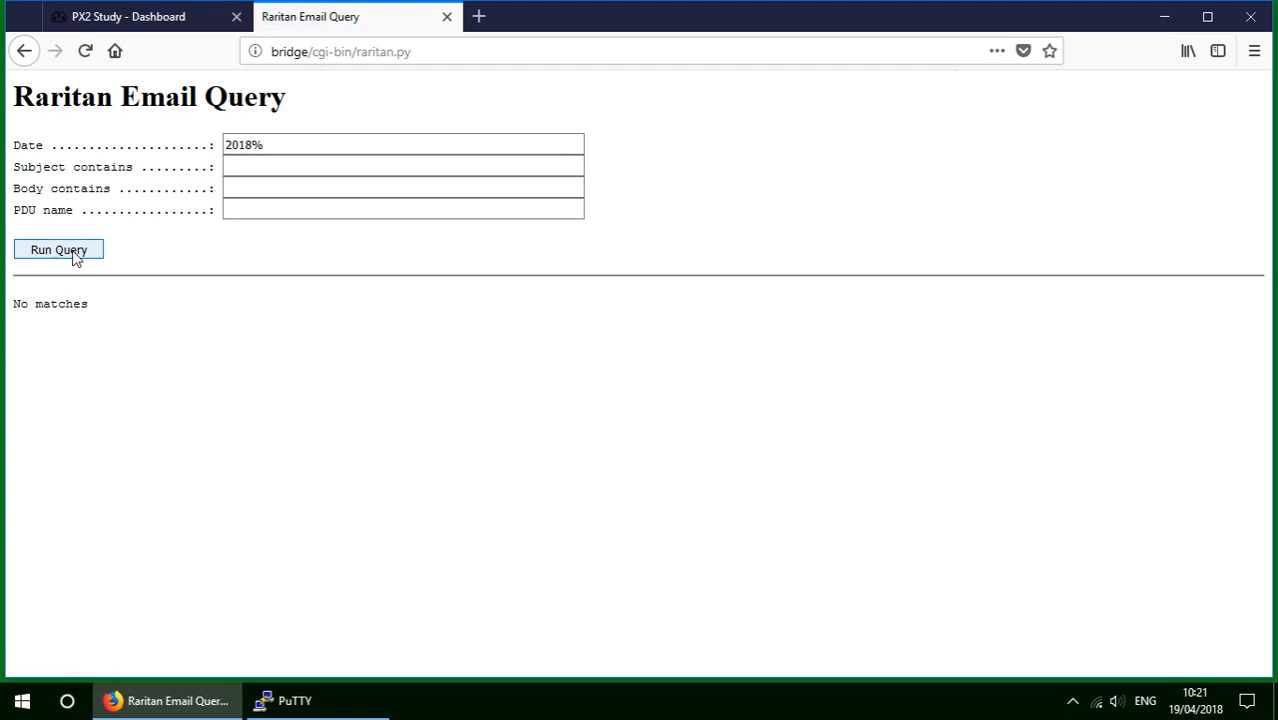
# Log out of the PX2 Study dashboard and rerun the 2018% query, now showing 1 logout email.
pyautogui.click(175, 712)
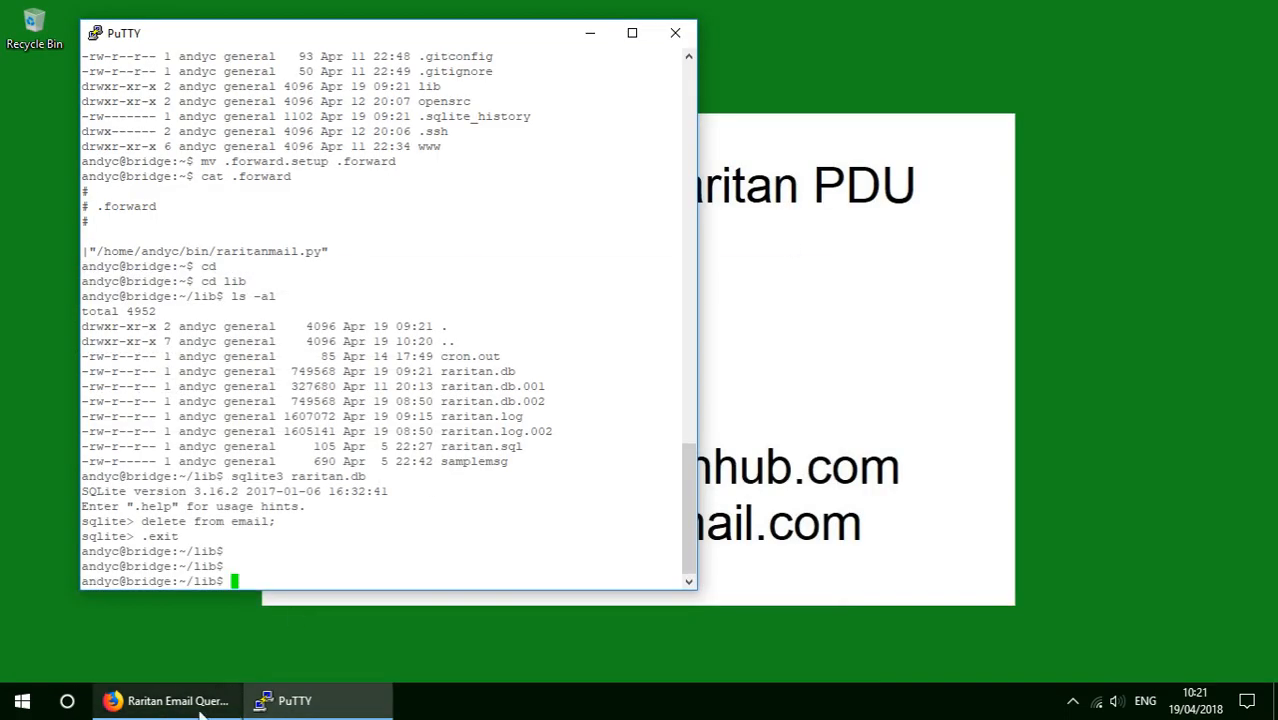
pyautogui.click(199, 709)
pyautogui.click(148, 22)
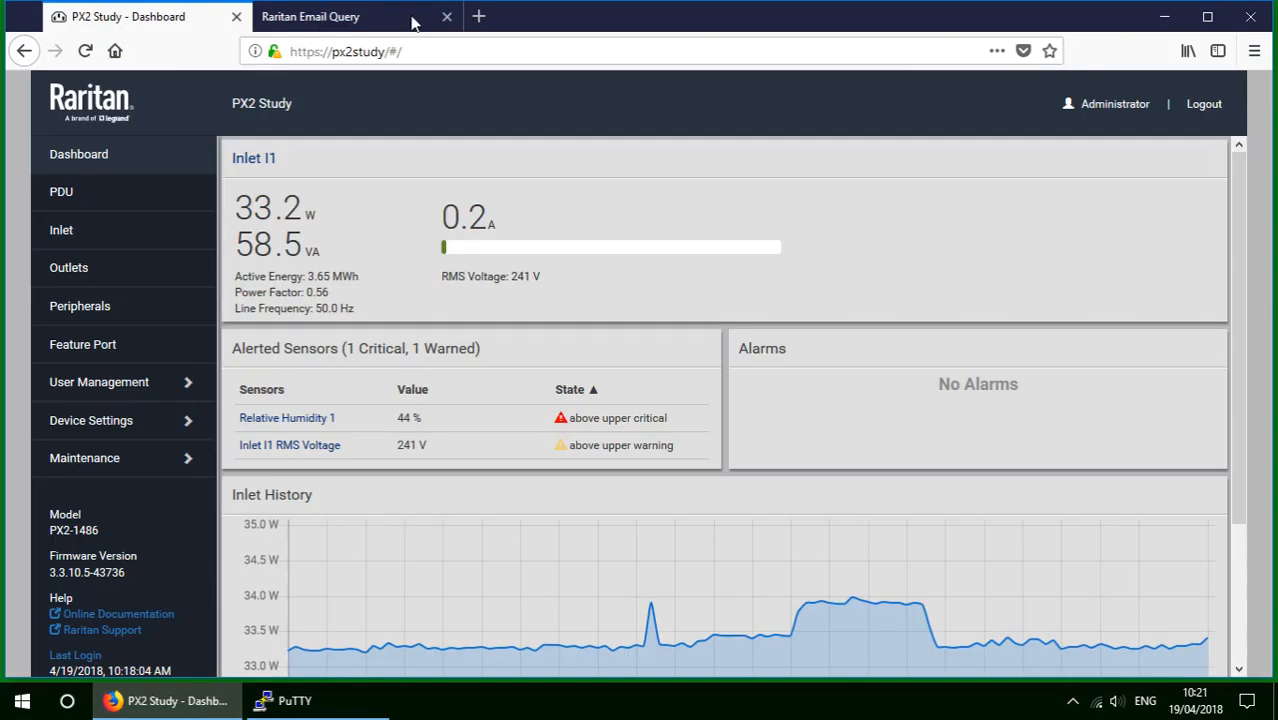
pyautogui.click(1204, 108)
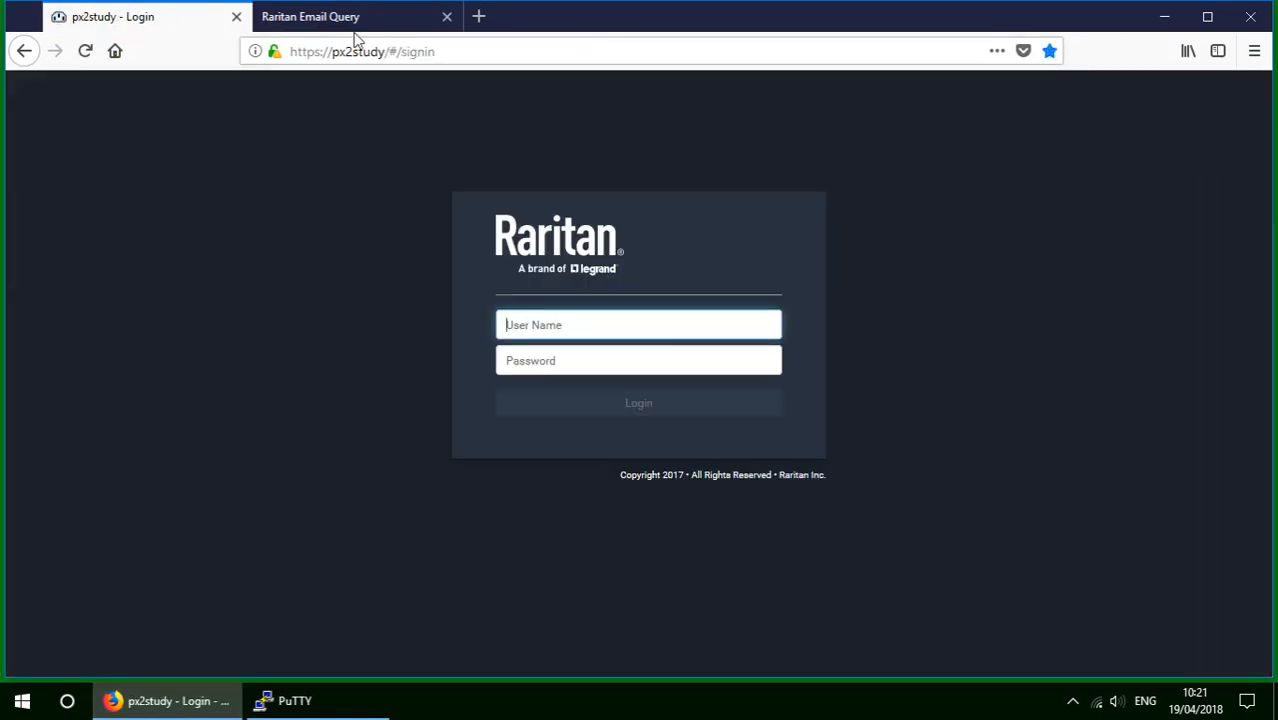
pyautogui.click(355, 22)
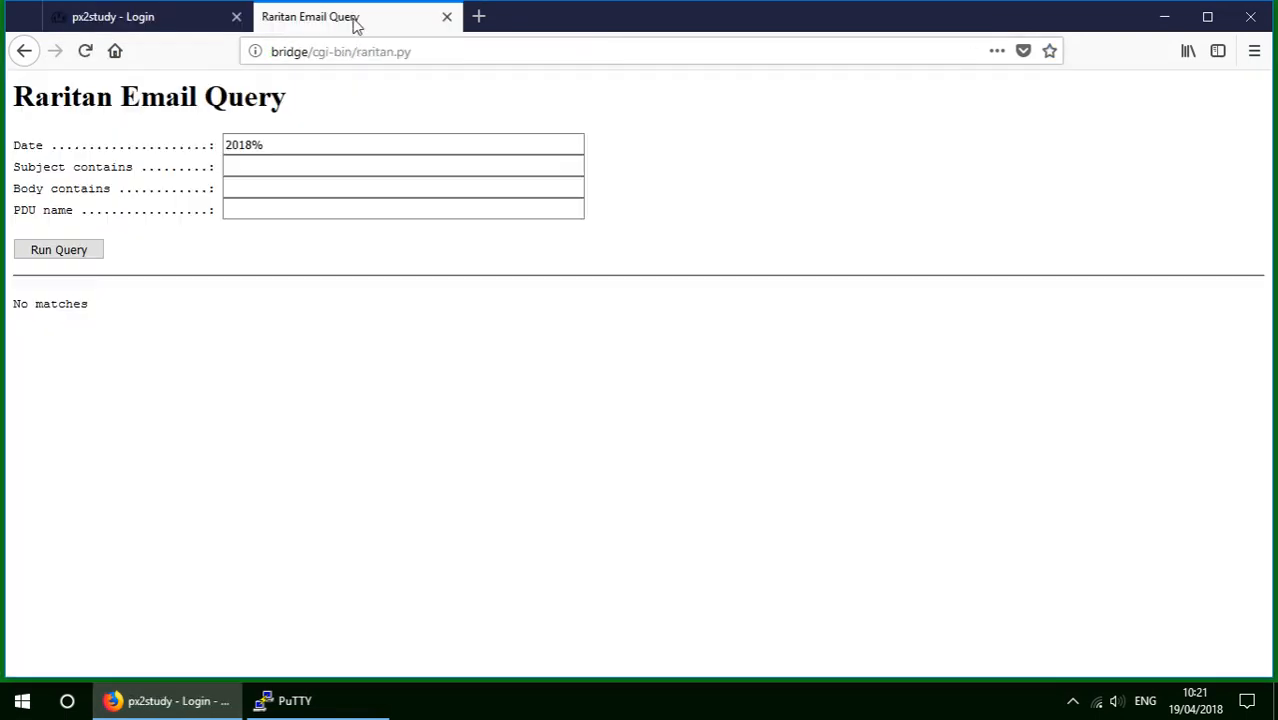
pyautogui.click(87, 255)
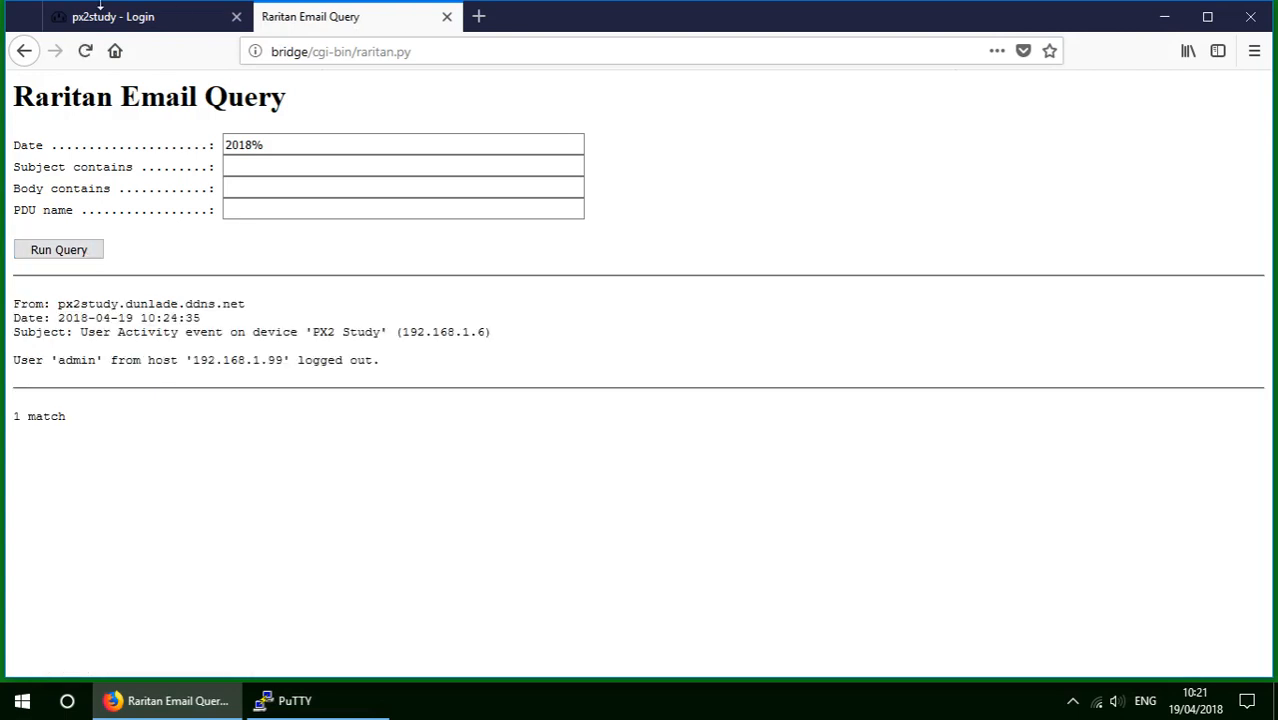
# On the PX2 sign-in page, enter the user name and begin typing the password.
pyautogui.click(112, 17)
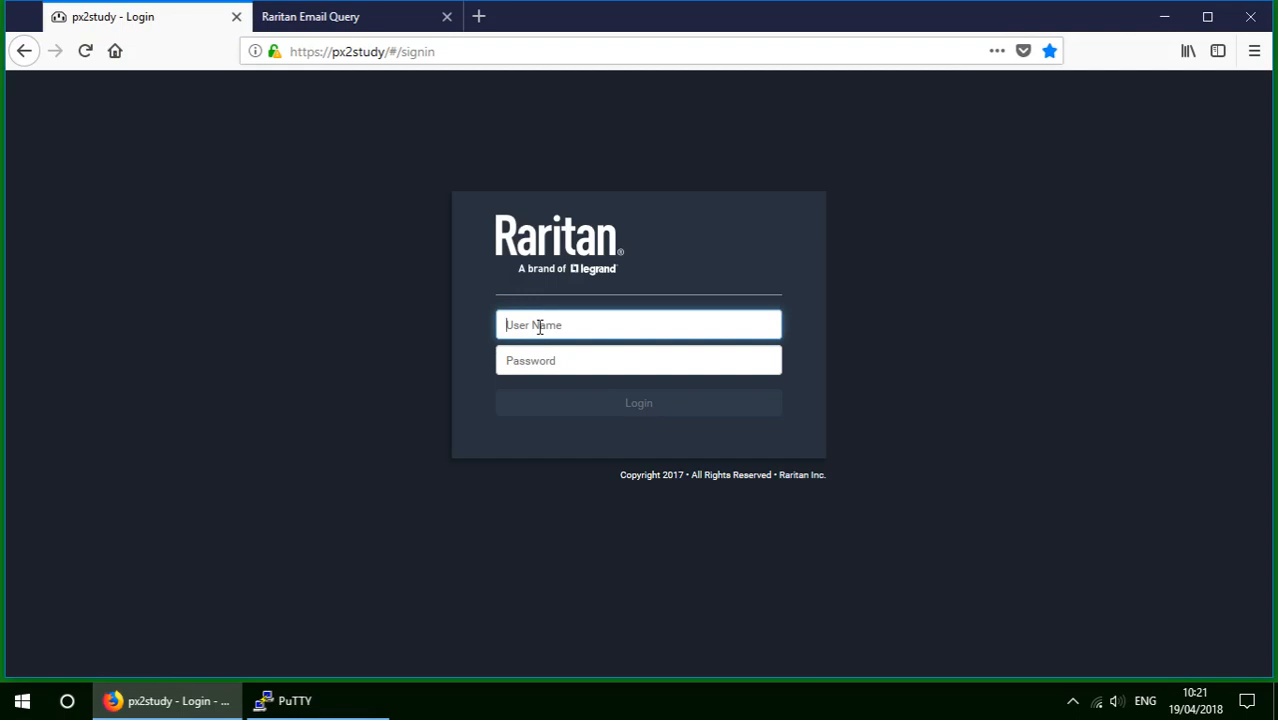
pyautogui.write('admin')
pyautogui.press('Tab')
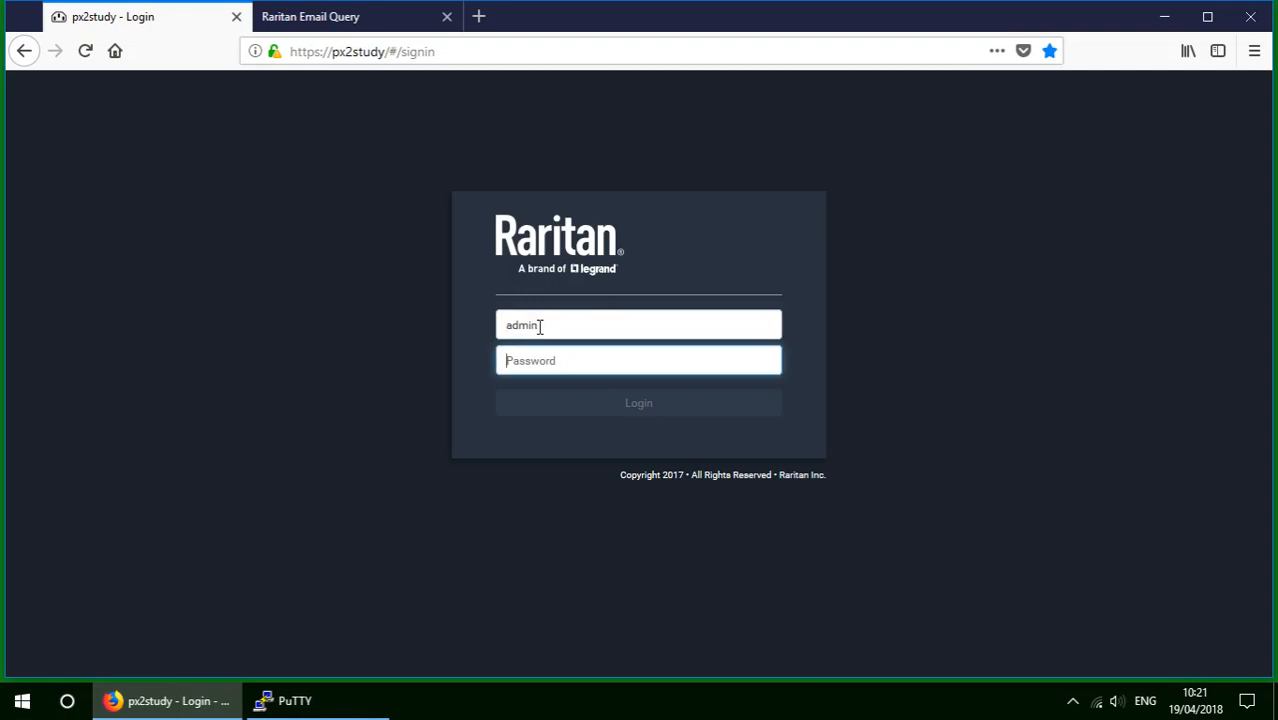
pyautogui.write('ra')
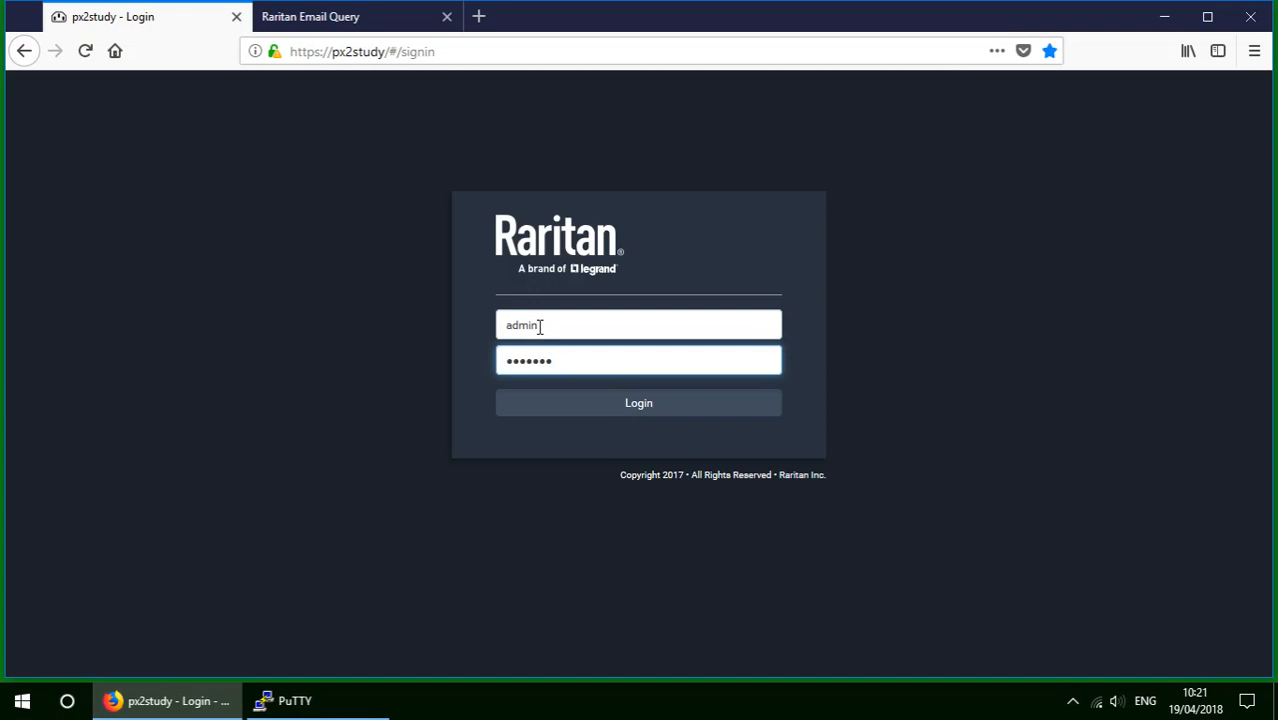
# Log in to the PX2, rerun the 2018% email query showing 3 matches, and return to the dashboard.
pyautogui.click(634, 412)
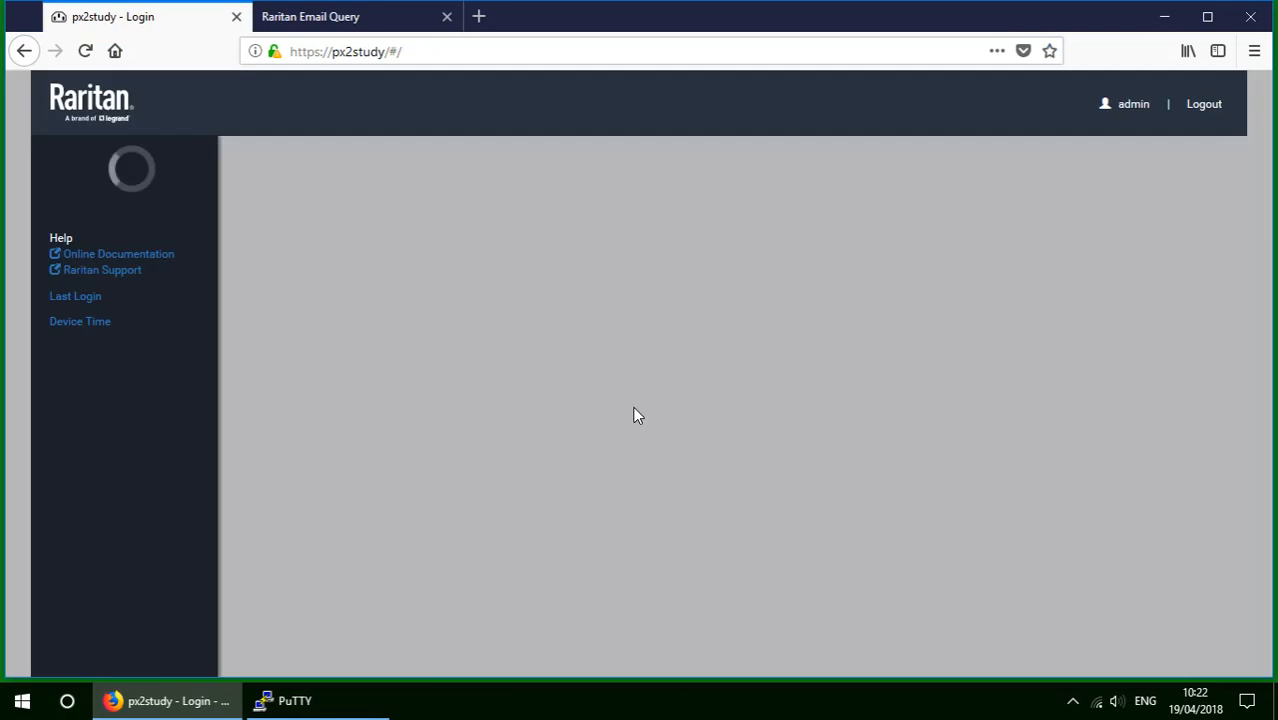
pyautogui.click(362, 17)
pyautogui.click(64, 251)
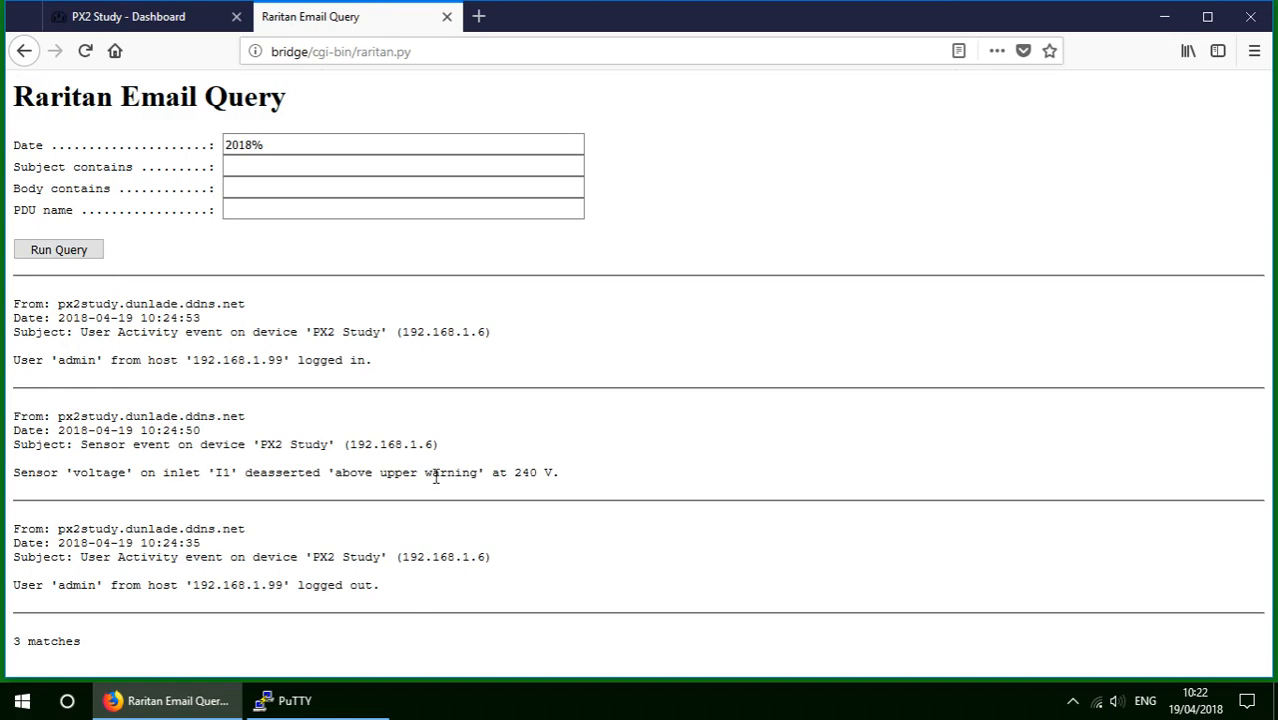
pyautogui.click(164, 21)
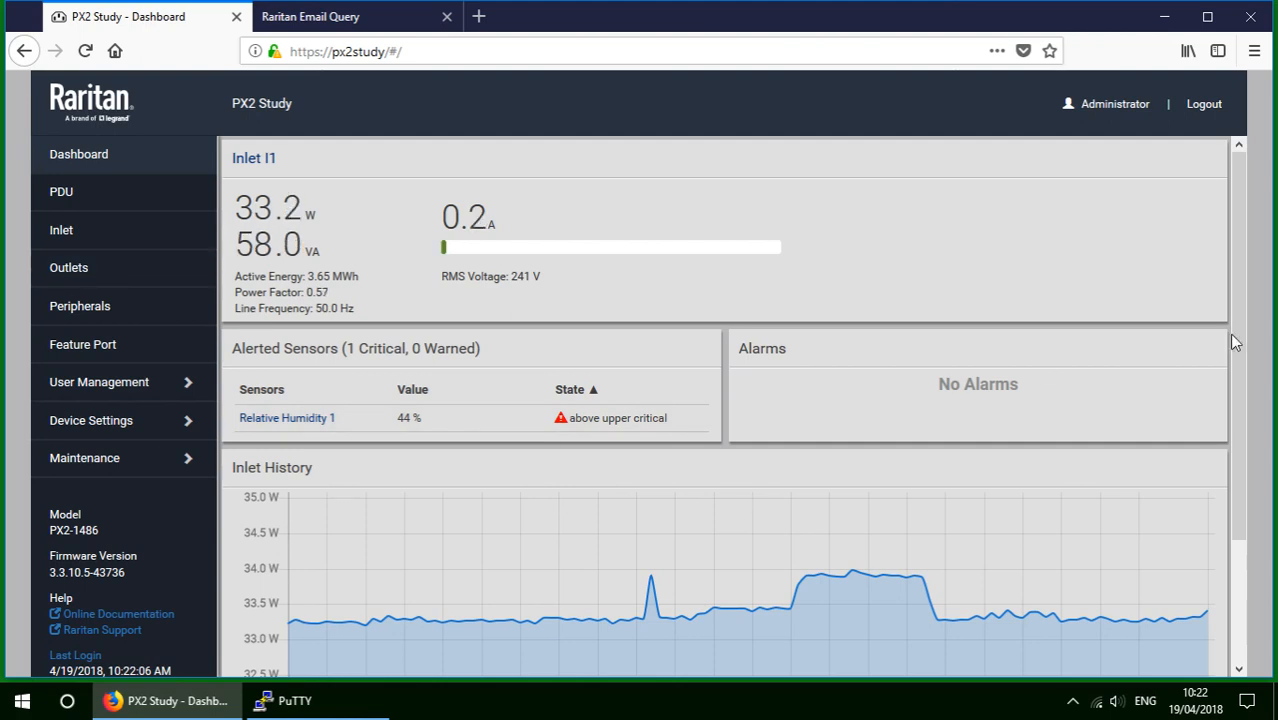
# Switch the Inlet History chart from Active Power to RMS Voltage (L-L), then go back to the email query results.
pyautogui.scroll(-3, 1234, 342)
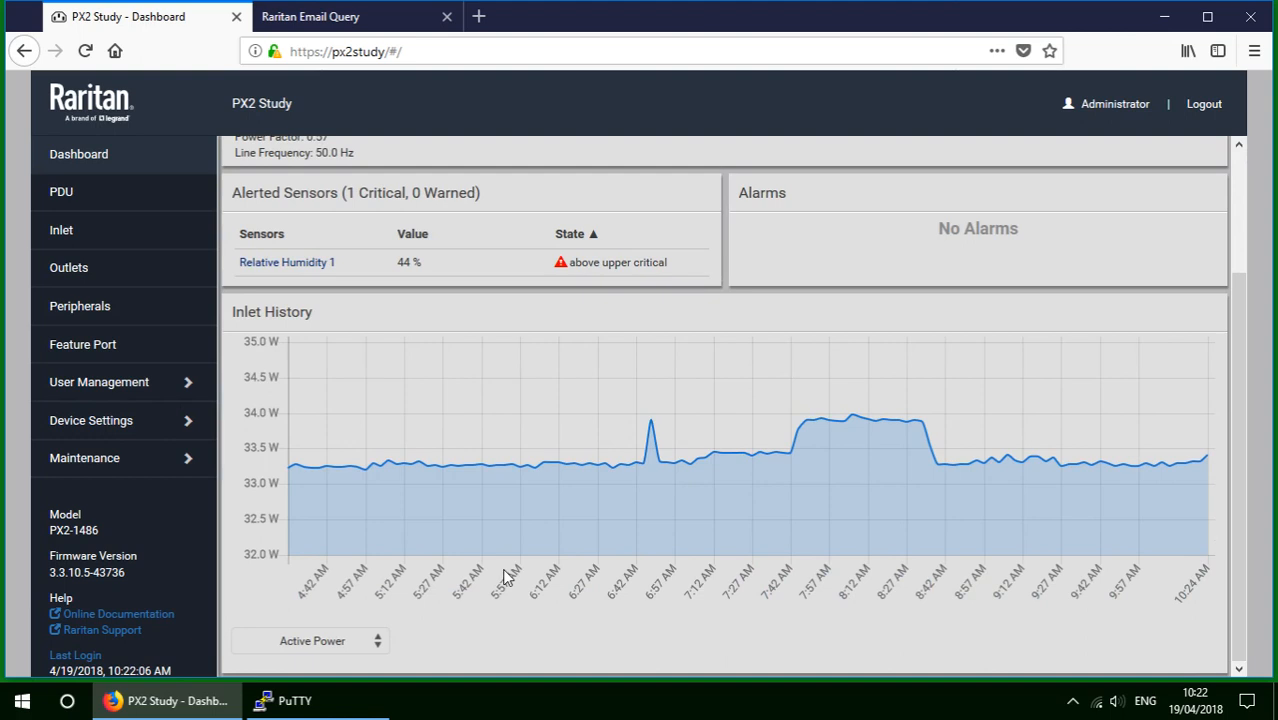
pyautogui.click(348, 640)
pyautogui.click(331, 597)
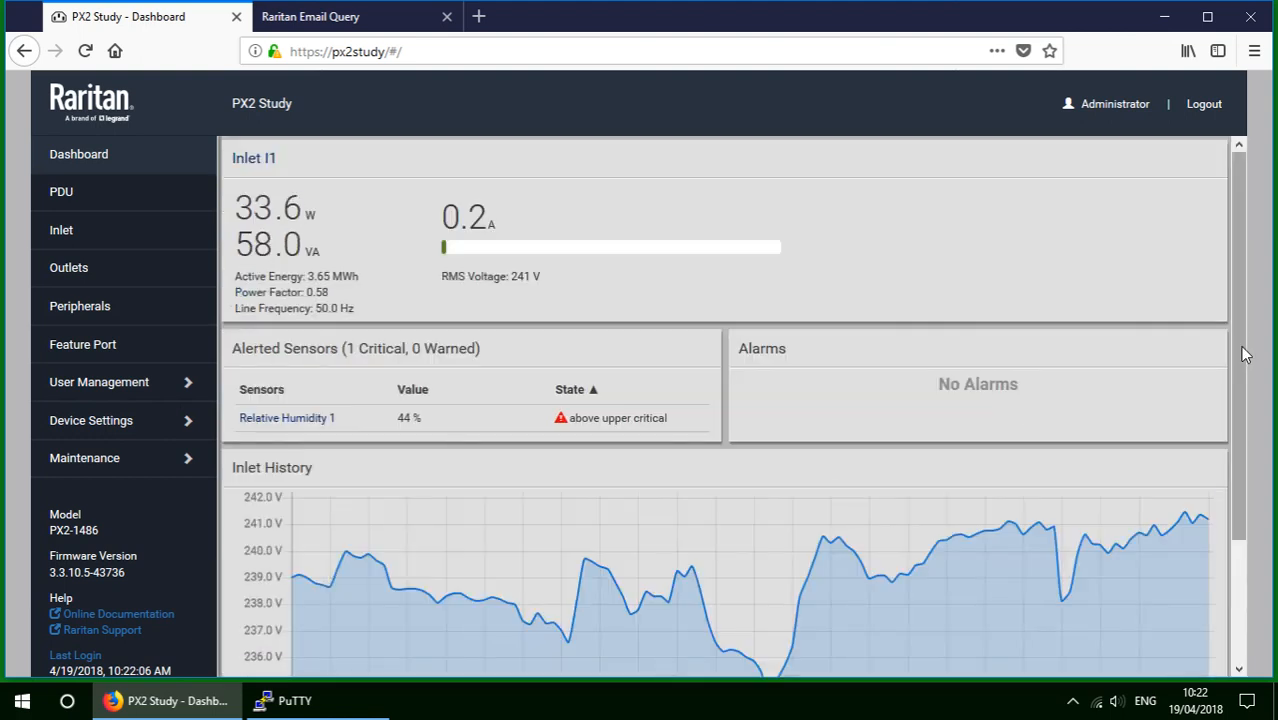
pyautogui.scroll(-3, 1244, 354)
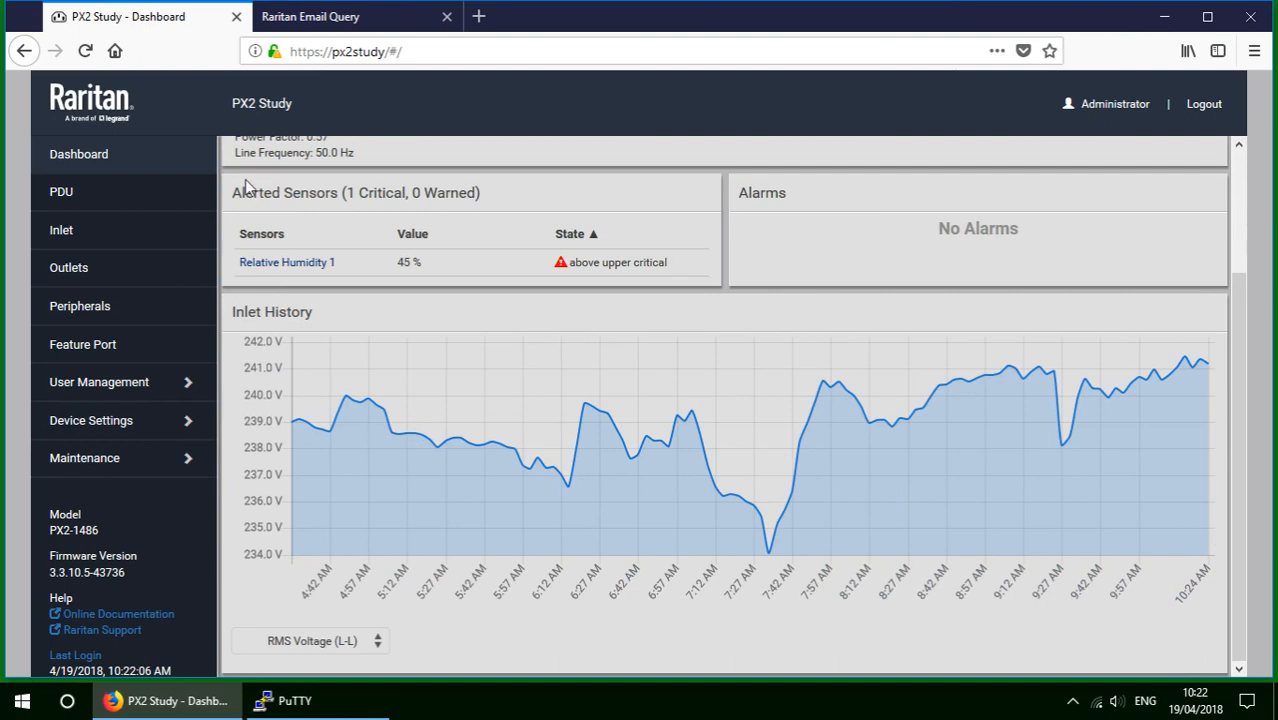
pyautogui.click(303, 18)
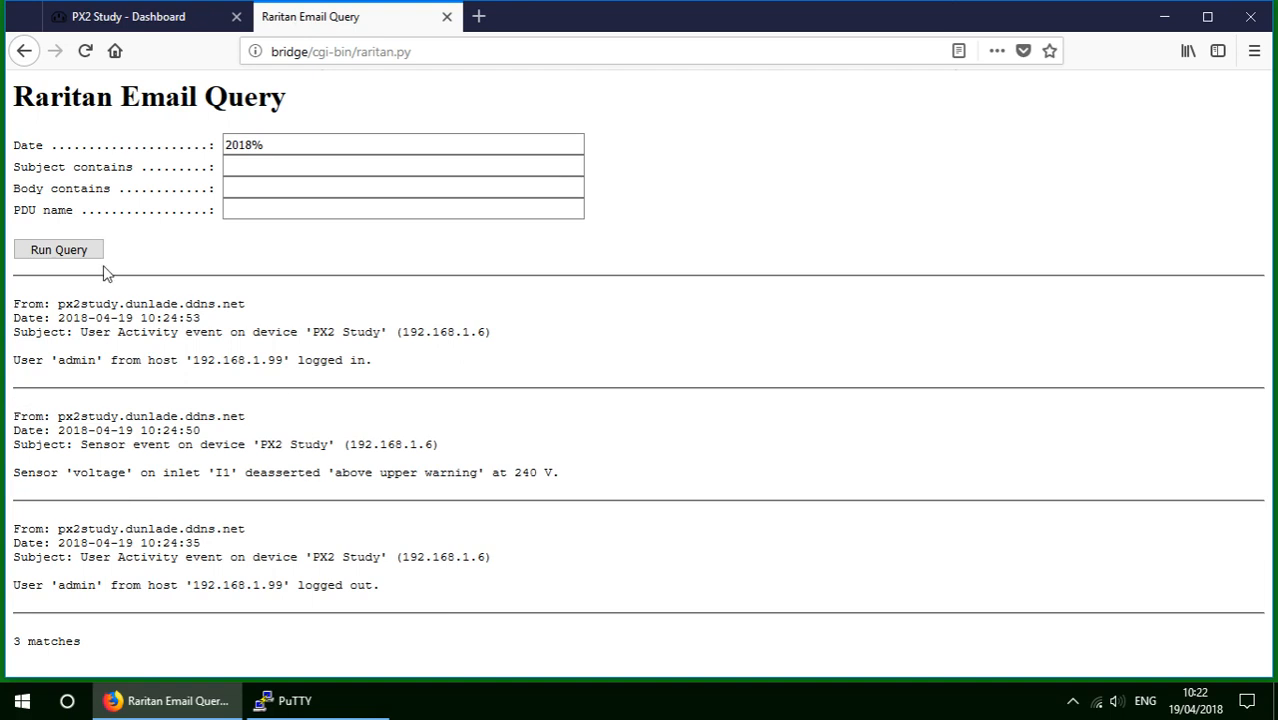
# In PuTTY, list the lib directory contents with ls -la.
pyautogui.click(292, 700)
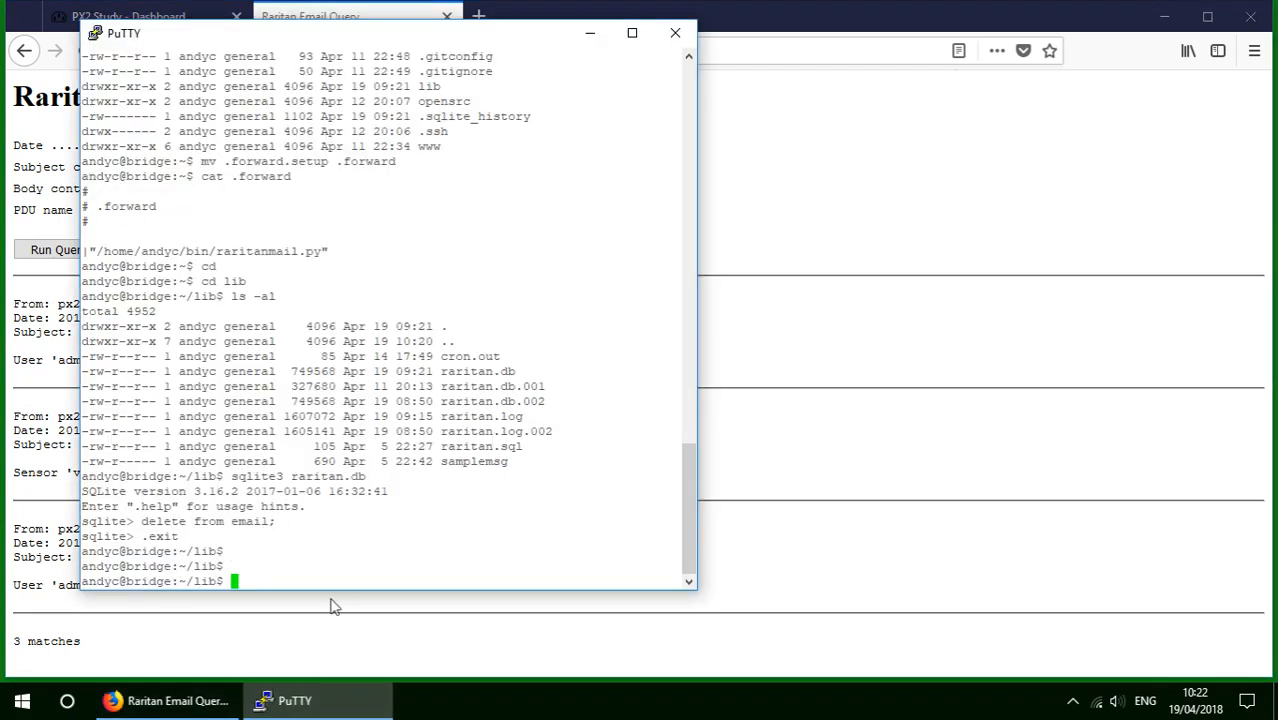
pyautogui.write('ls -la')
pyautogui.press('Return')
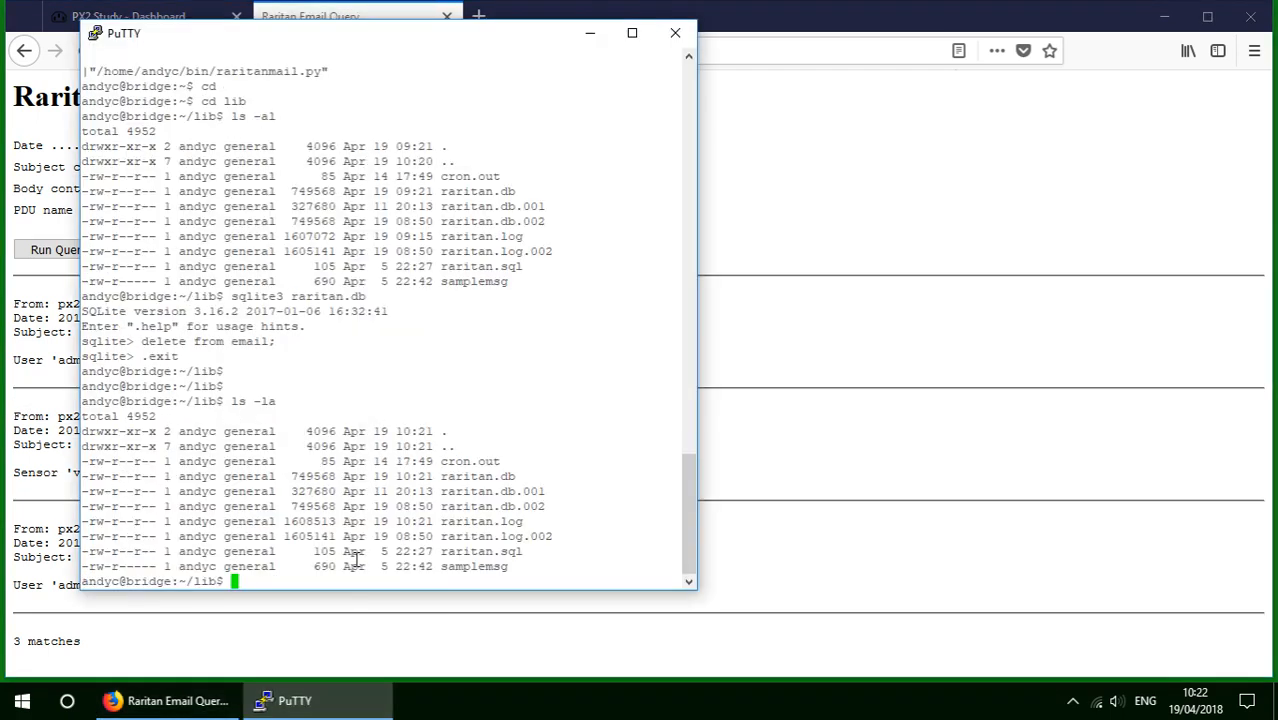
# Overwrite raritan.db with the raritan.db.002 backup using cp -p, then return to Firefox.
pyautogui.write('cp -p')
pyautogui.doubleClick(516, 507)
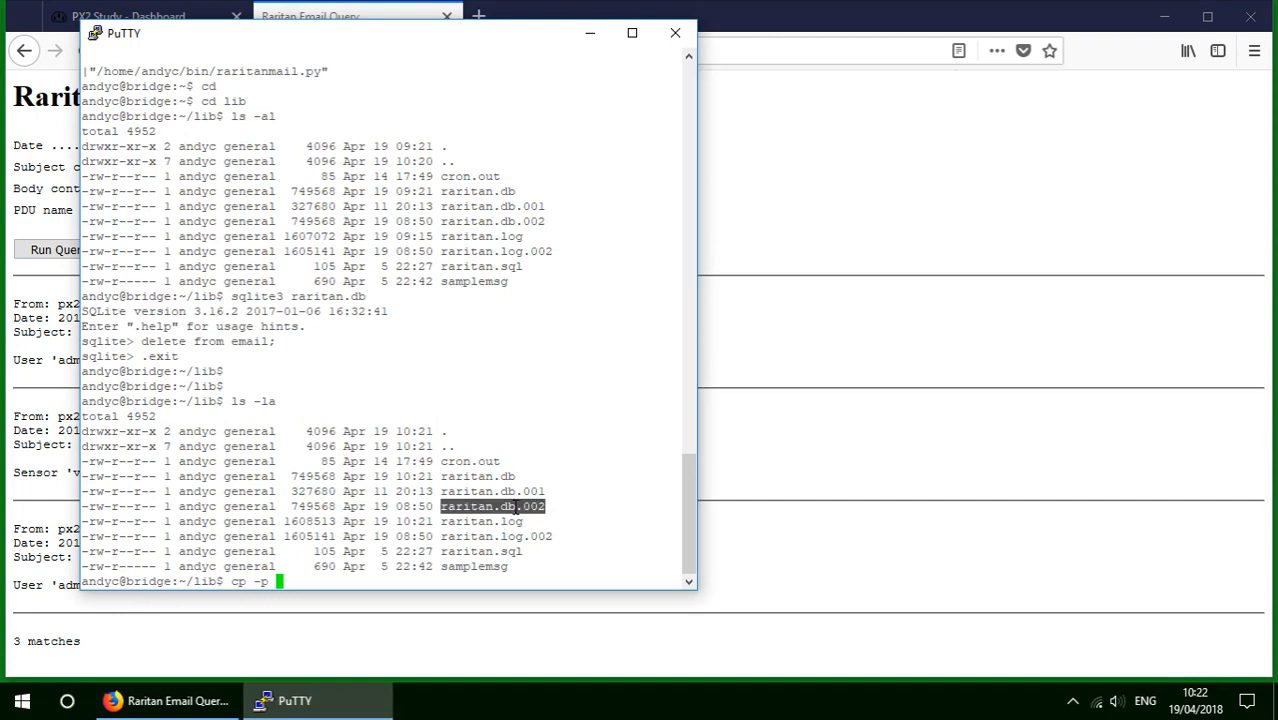
pyautogui.rightClick(516, 507)
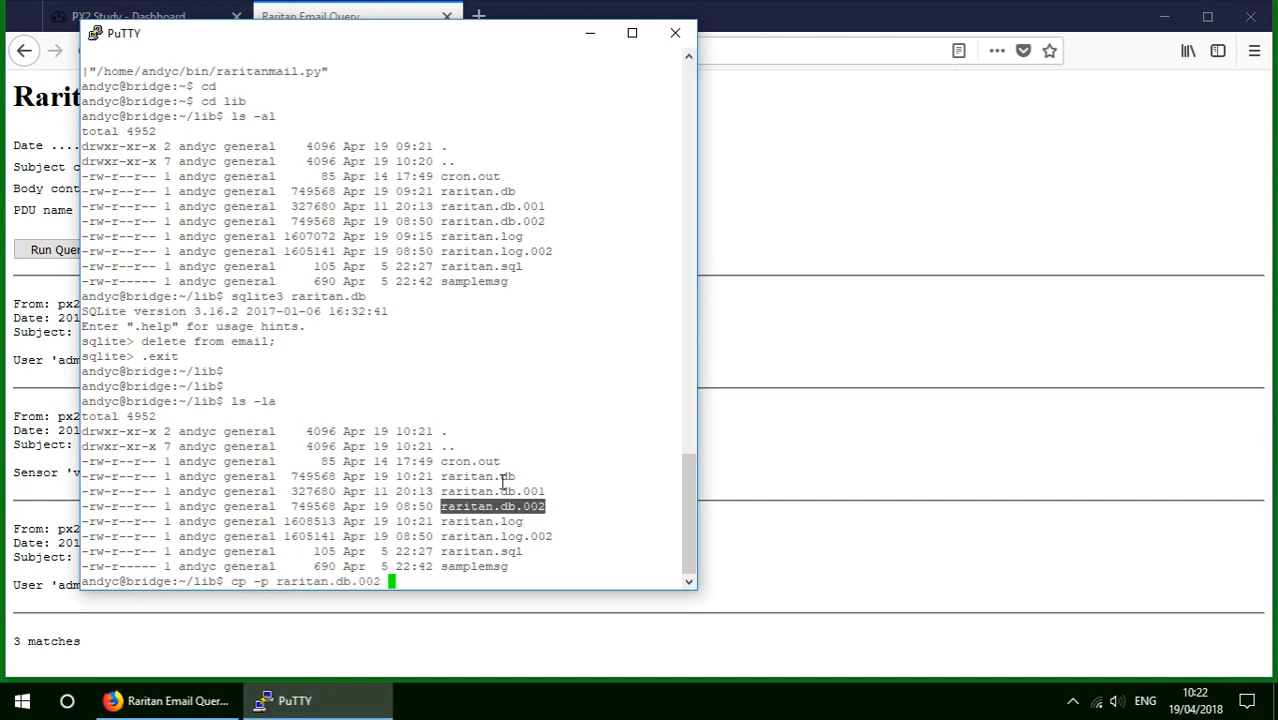
pyautogui.doubleClick(503, 477)
pyautogui.rightClick(503, 477)
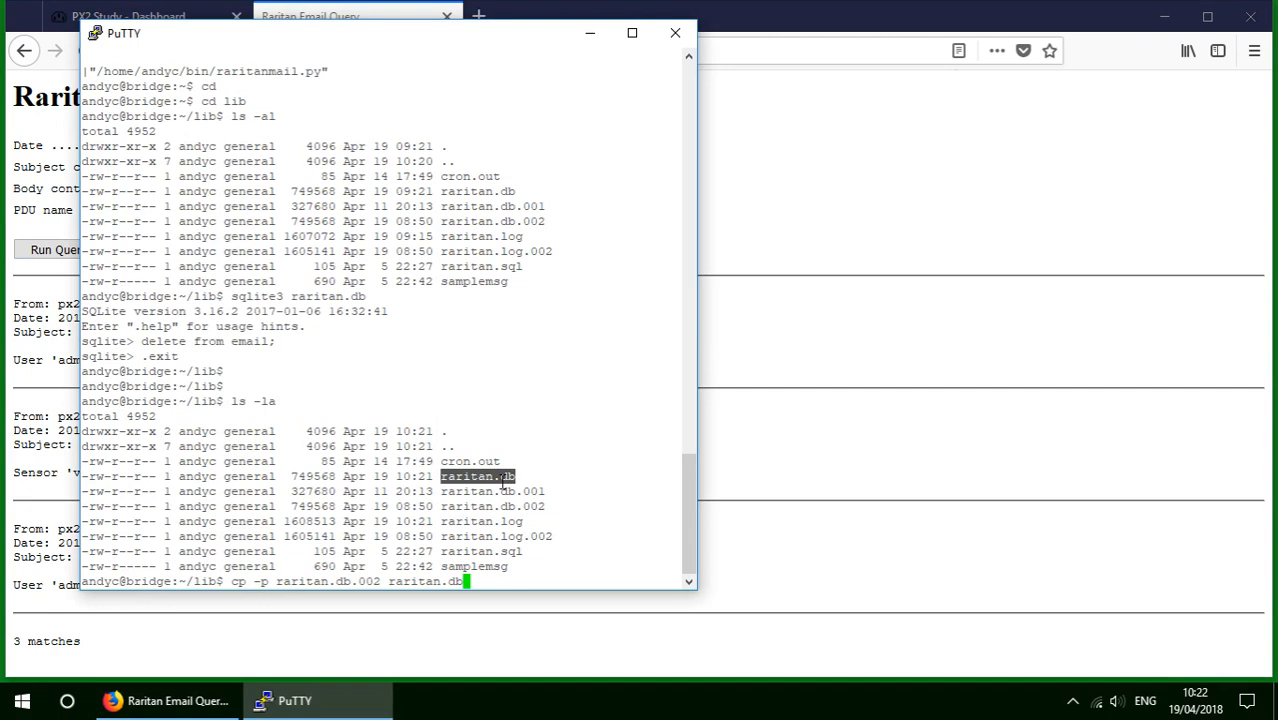
pyautogui.press('Return')
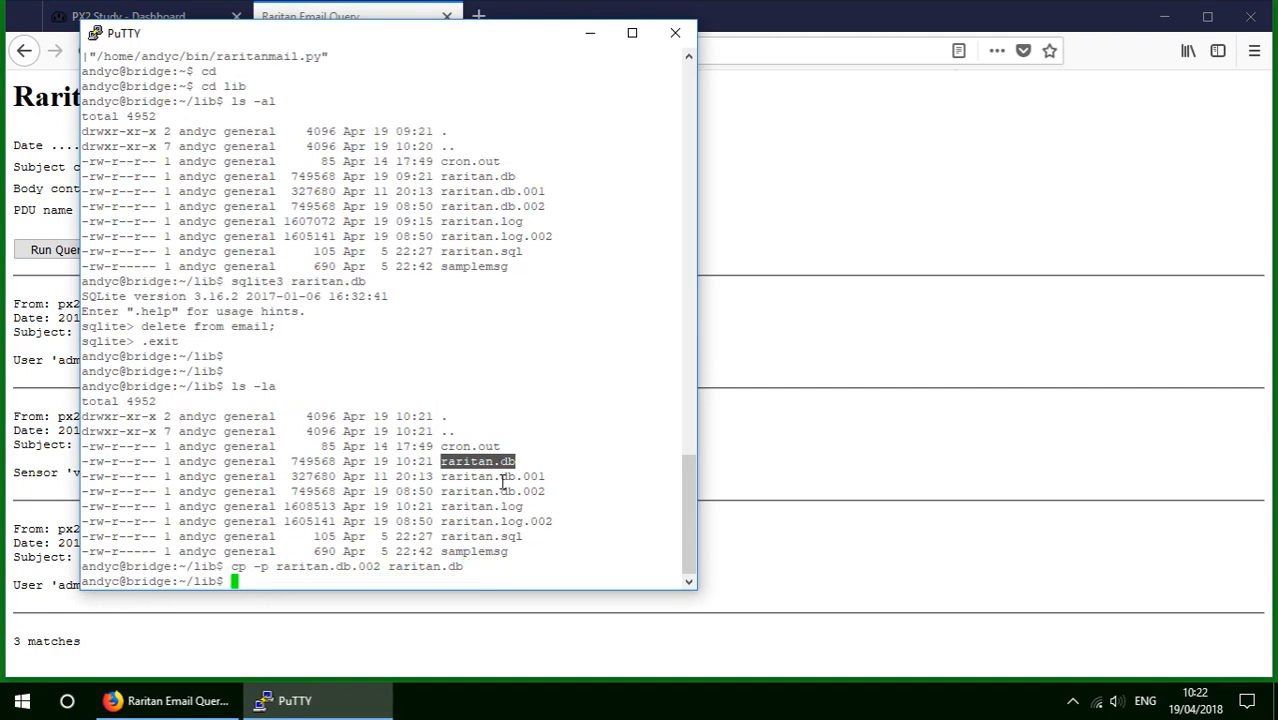
pyautogui.click(860, 195)
pyautogui.click(295, 185)
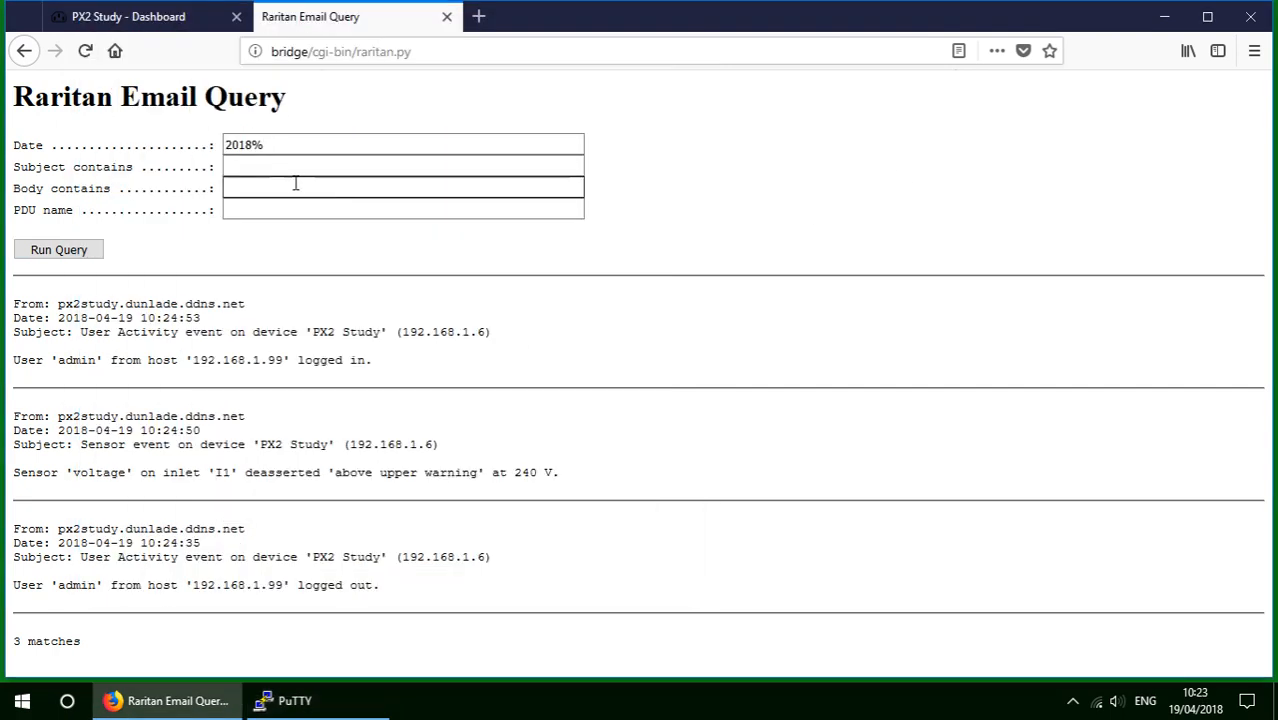
# Rerun the 2018% query on the restored archive and scroll through the 2289 matches back to 2018-04-11.
pyautogui.click(70, 250)
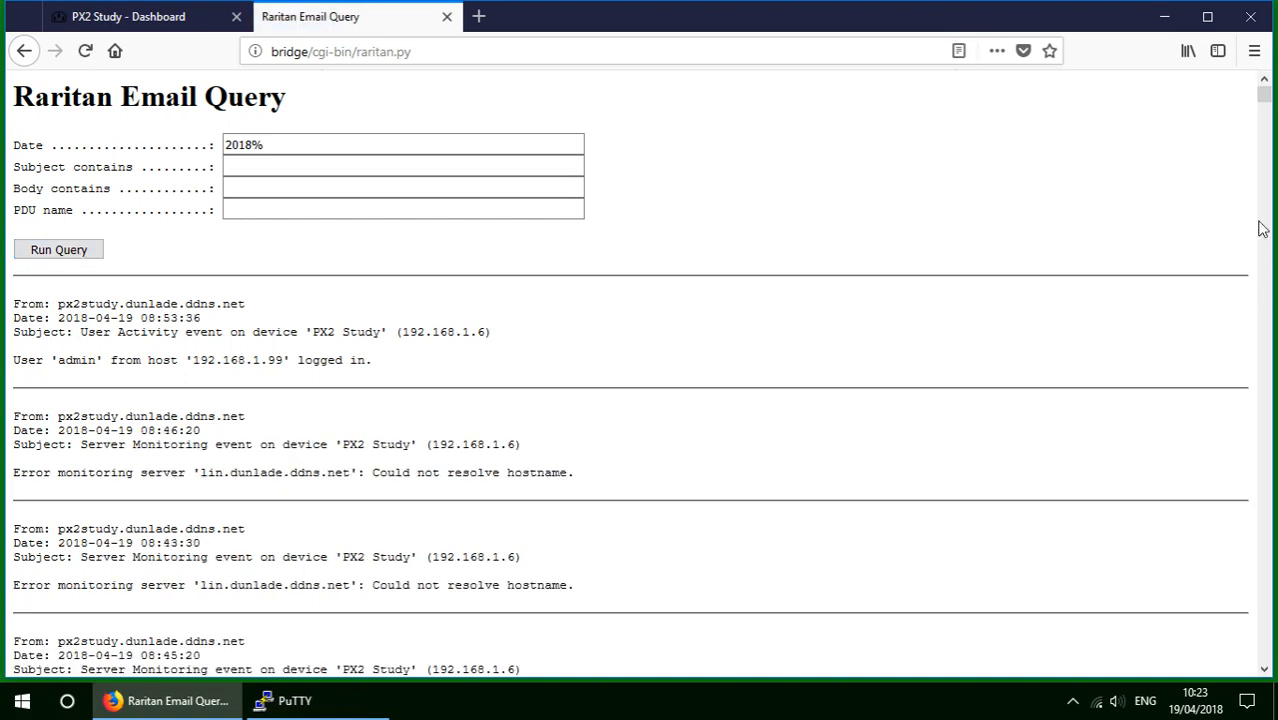
pyautogui.moveTo(1263, 106); pyautogui.dragTo(1256, 706)
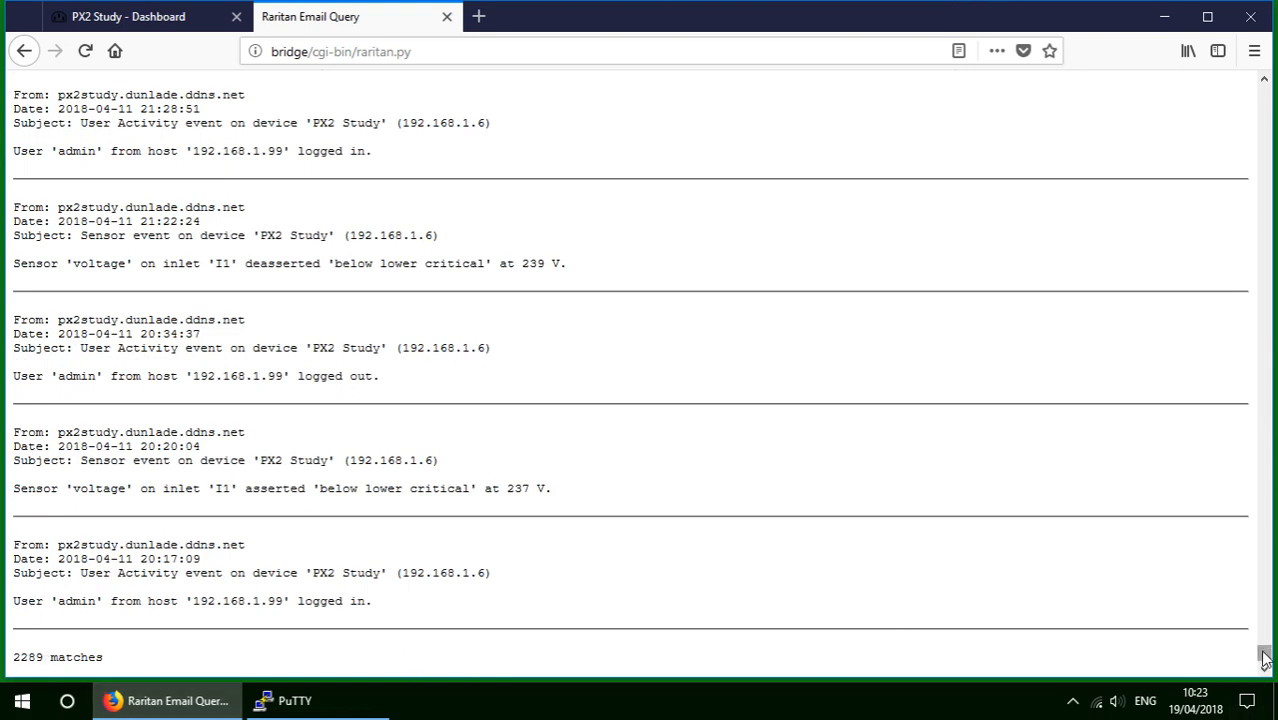
pyautogui.moveTo(1263, 658); pyautogui.dragTo(1263, 460)
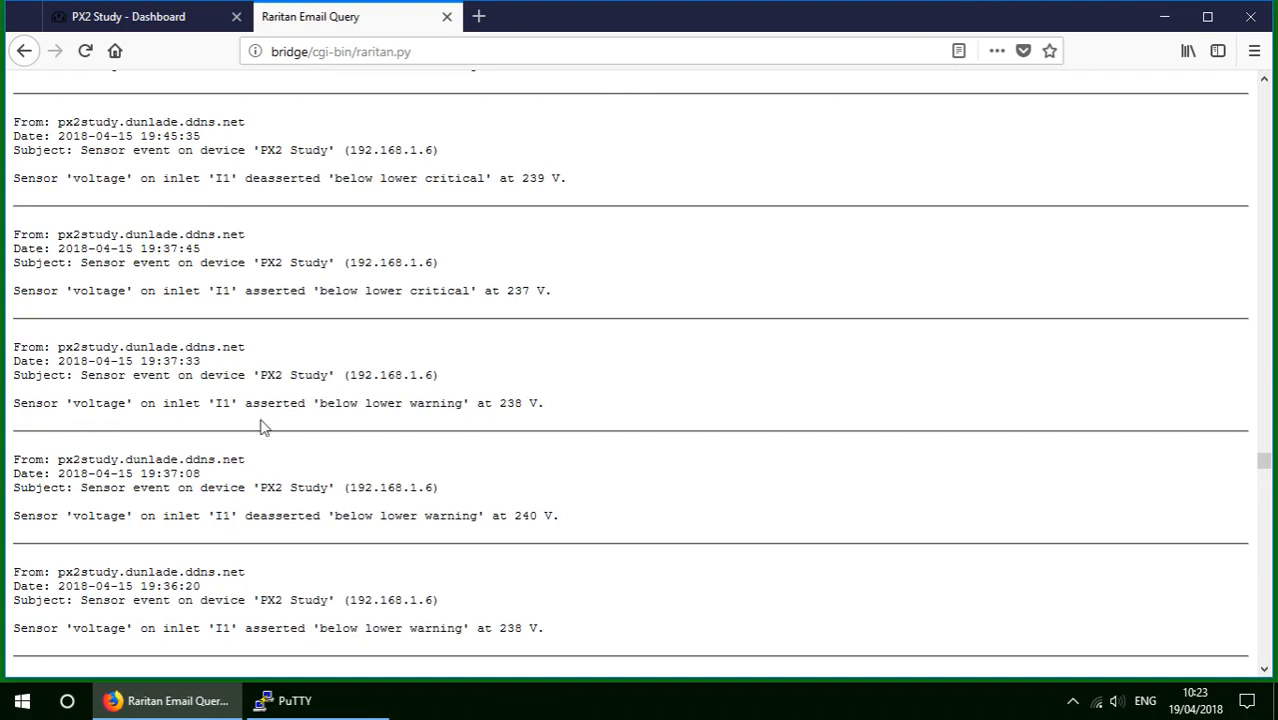
pyautogui.moveTo(1268, 460); pyautogui.dragTo(1264, 95)
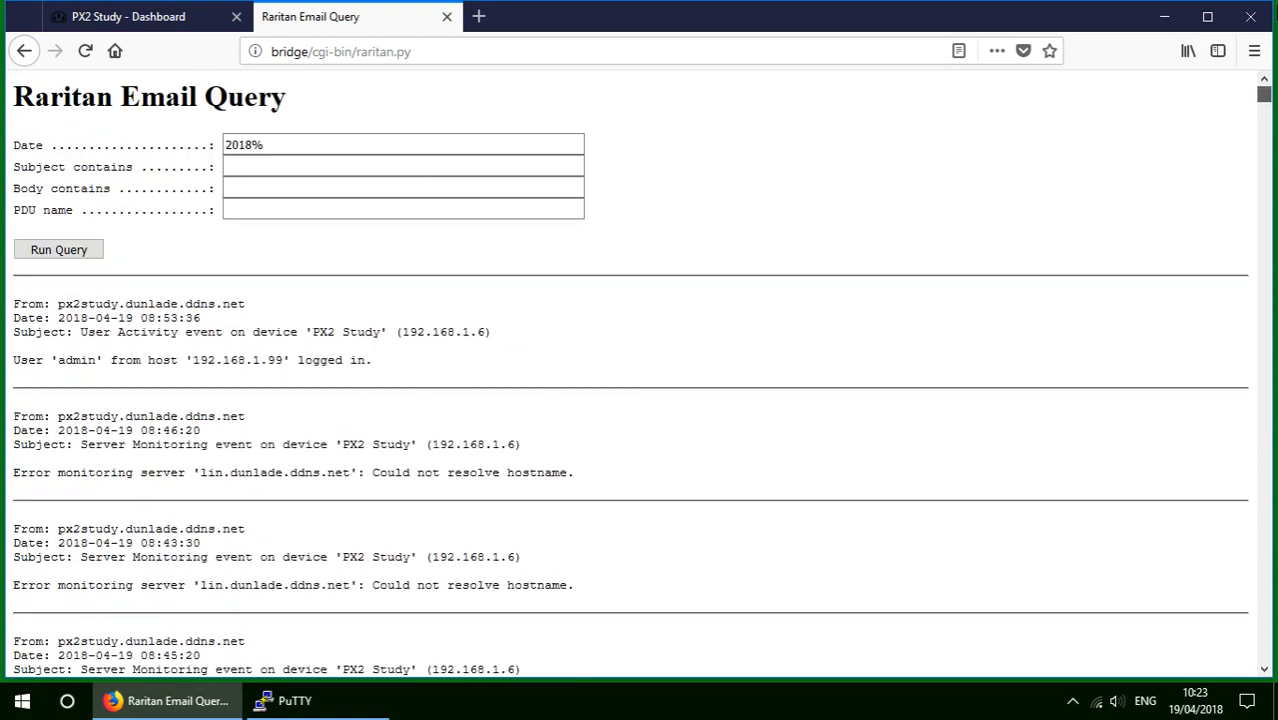
# Run the 2018% query filtered by body 'sensor', then also by PDU name 'px2study'.
pyautogui.click(259, 185)
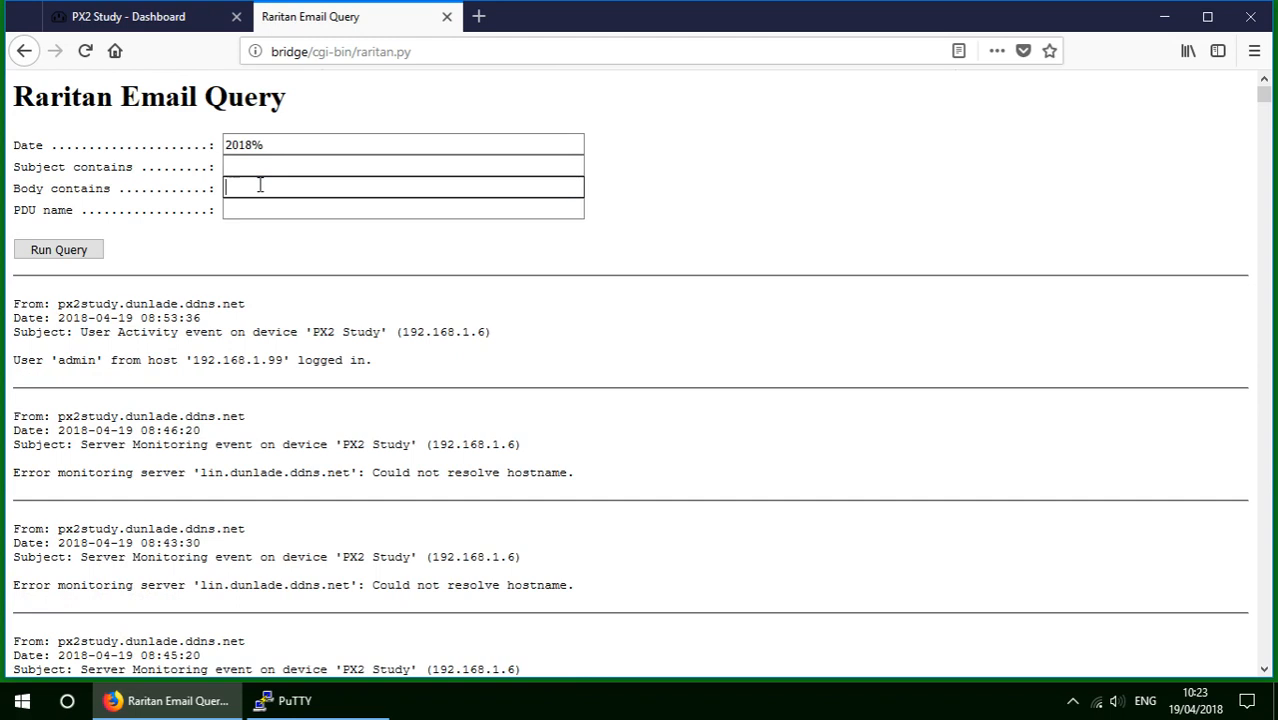
pyautogui.write('sensor')
pyautogui.click(59, 257)
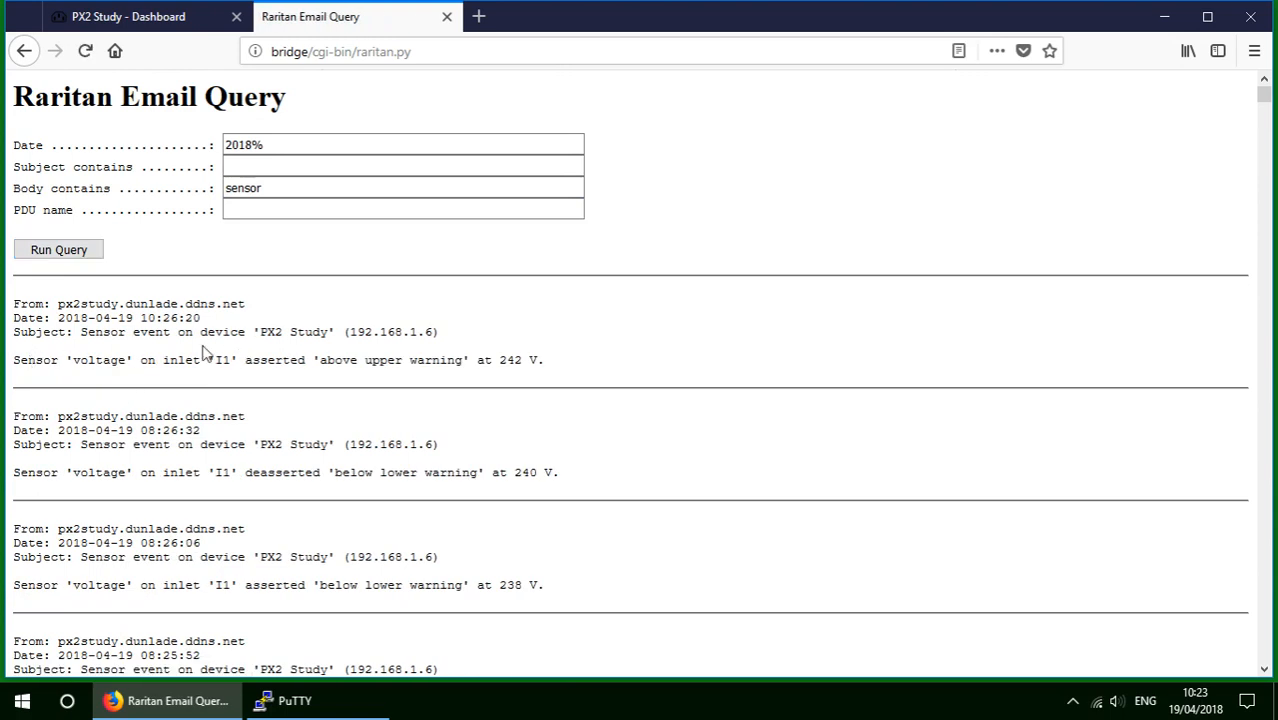
pyautogui.click(239, 209)
pyautogui.write('px2study')
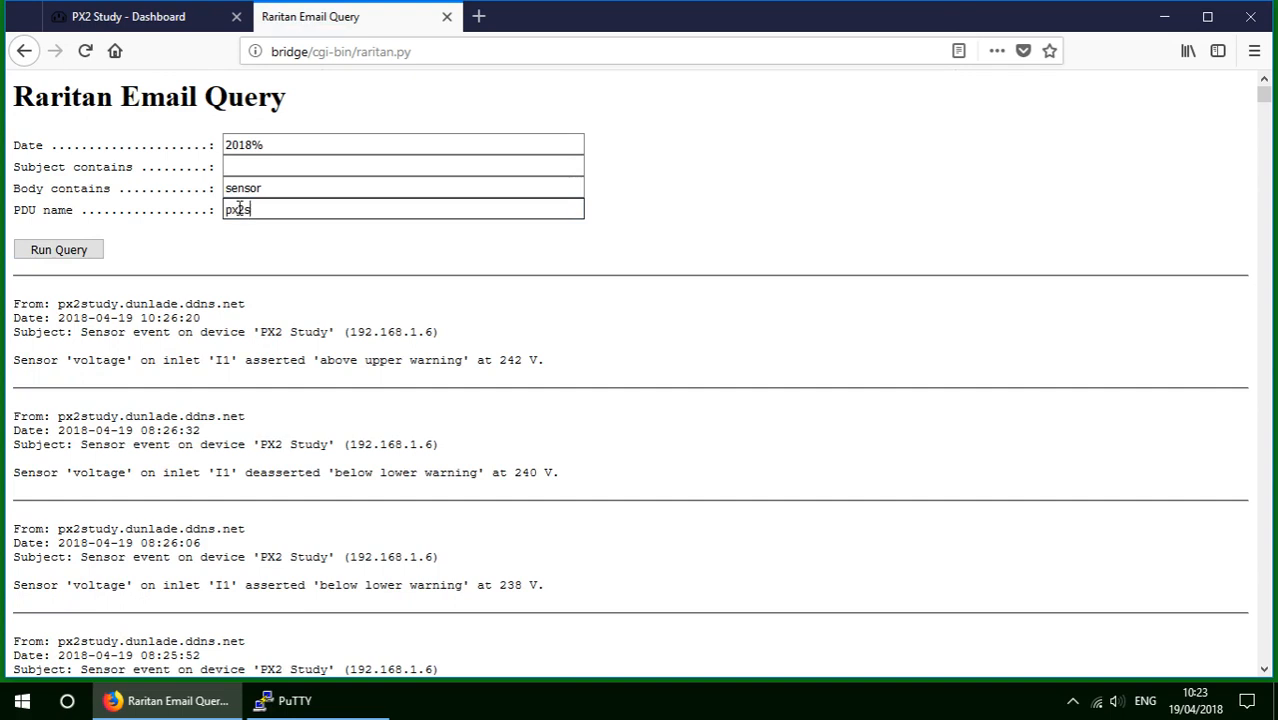
pyautogui.click(95, 254)
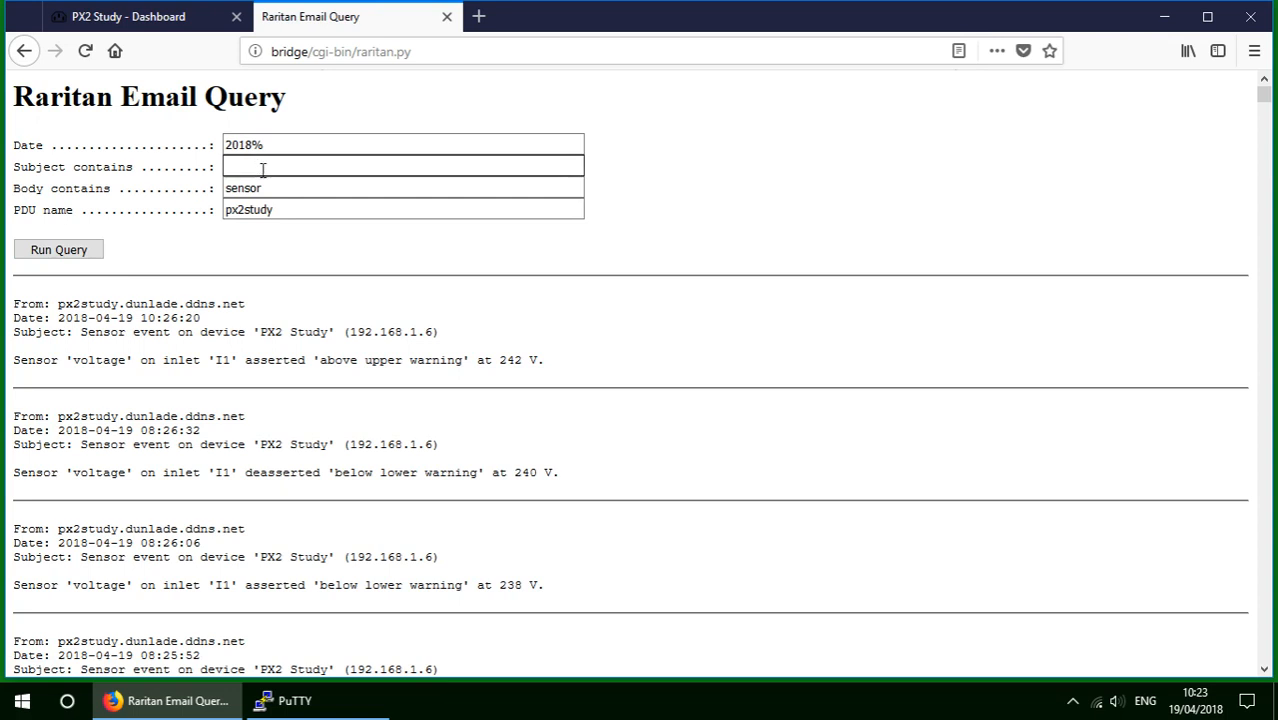
# Clear the PDU name and body filters, leaving only the 2018% date filter.
pyautogui.moveTo(290, 207); pyautogui.dragTo(114, 205)
pyautogui.press('BackSpace')
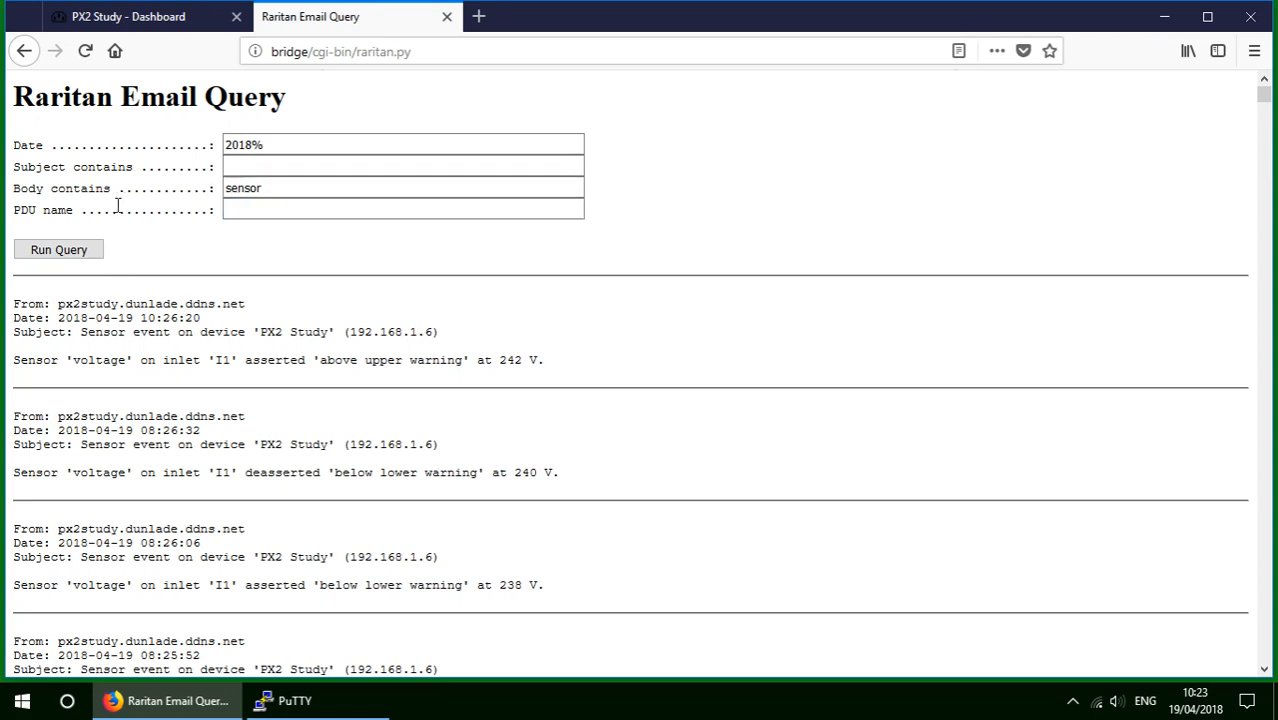
pyautogui.moveTo(285, 190); pyautogui.dragTo(52, 144)
pyautogui.press('BackSpace')
pyautogui.click(273, 146)
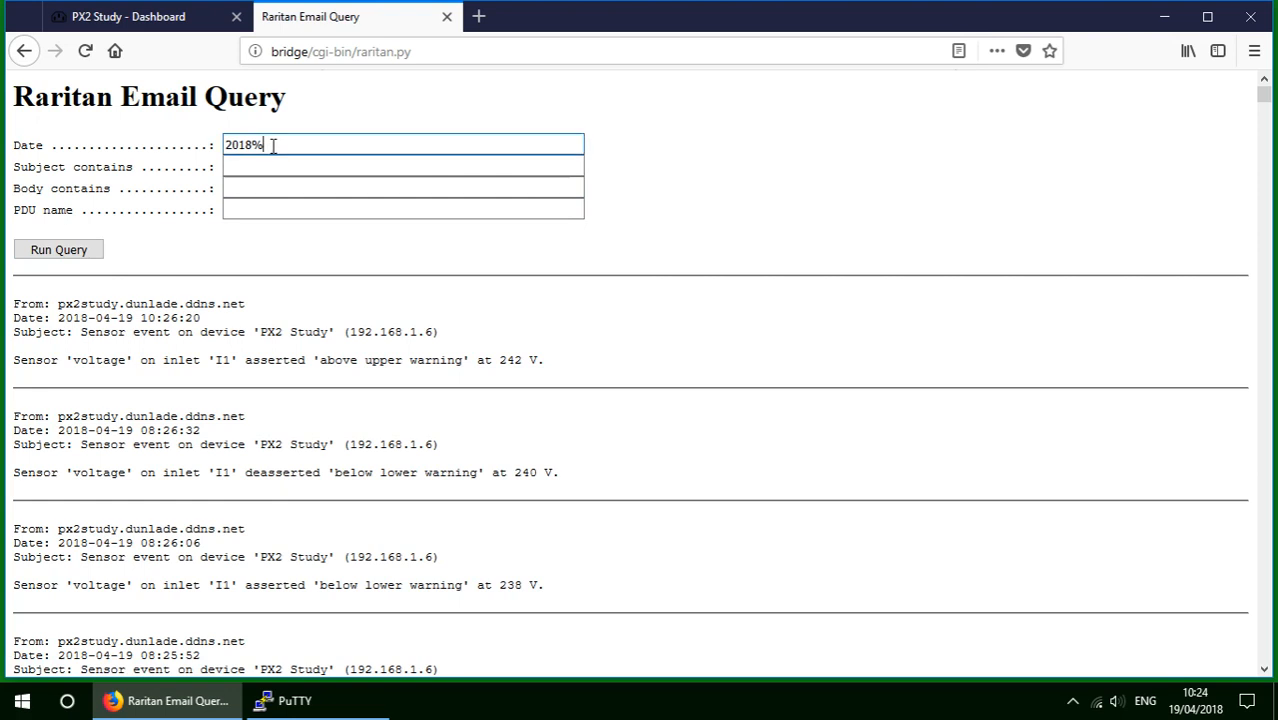
# Run the 2018% query with subject containing 'event'.
pyautogui.click(266, 166)
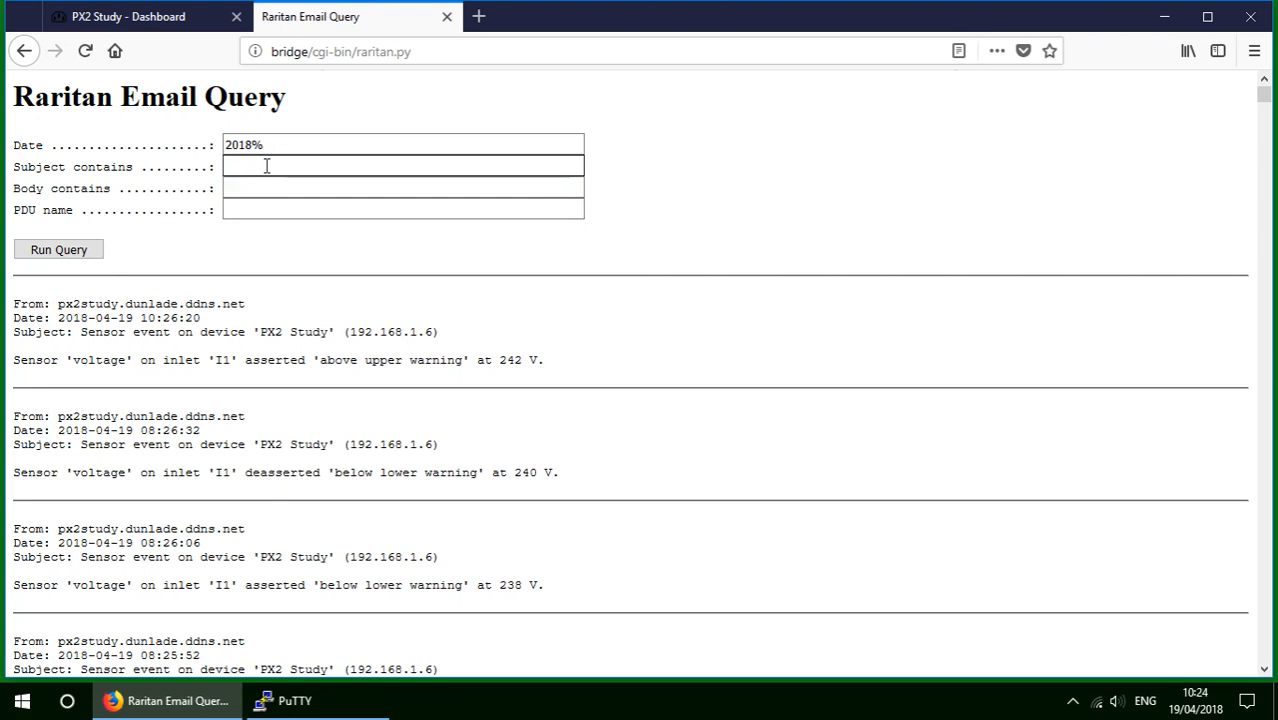
pyautogui.write('event')
pyautogui.click(68, 257)
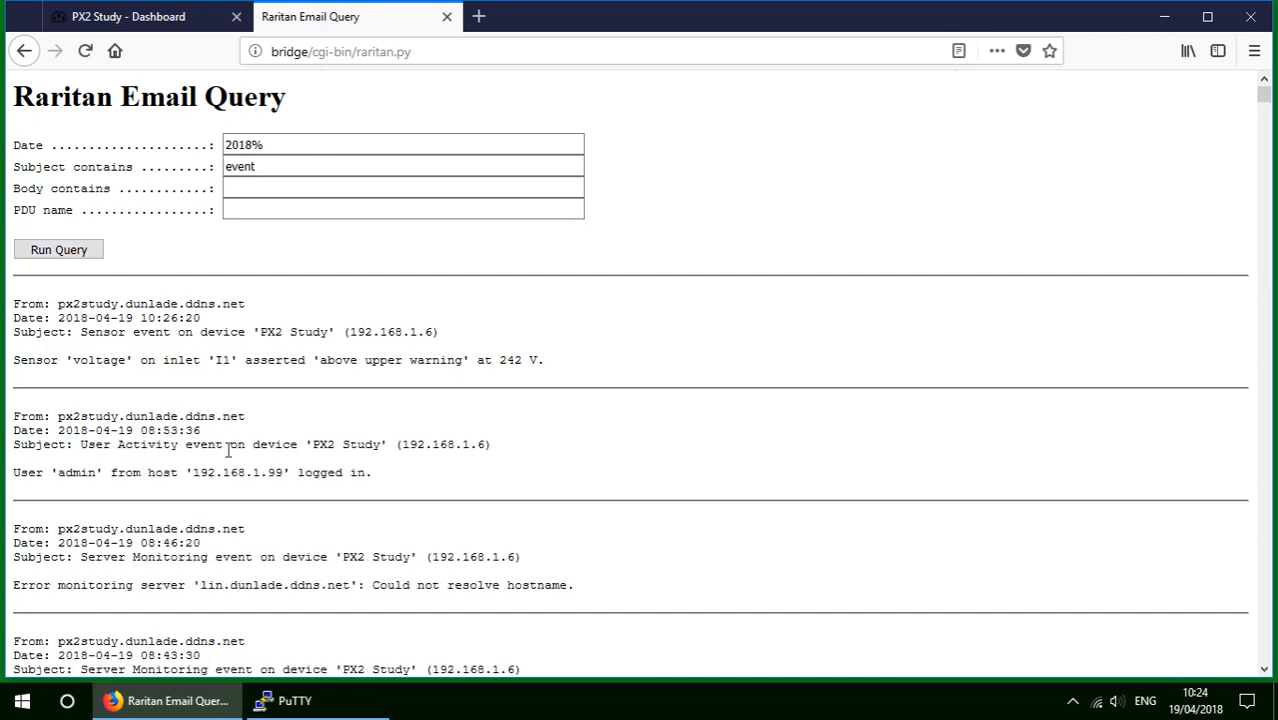
# Change the subject filter to 'user activity' to list admin login/logout mails, then return to the dashboard.
pyautogui.click(258, 176)
pyautogui.hotkey('ctrl', 'a')
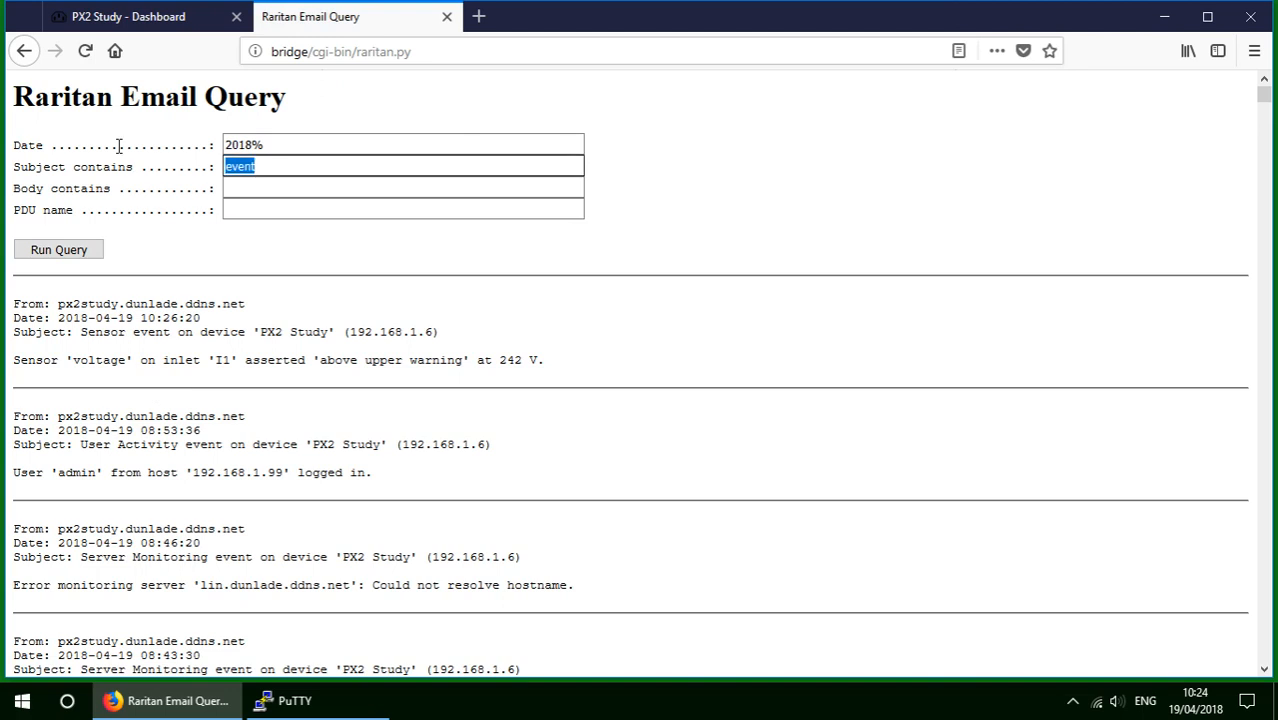
pyautogui.write('us')
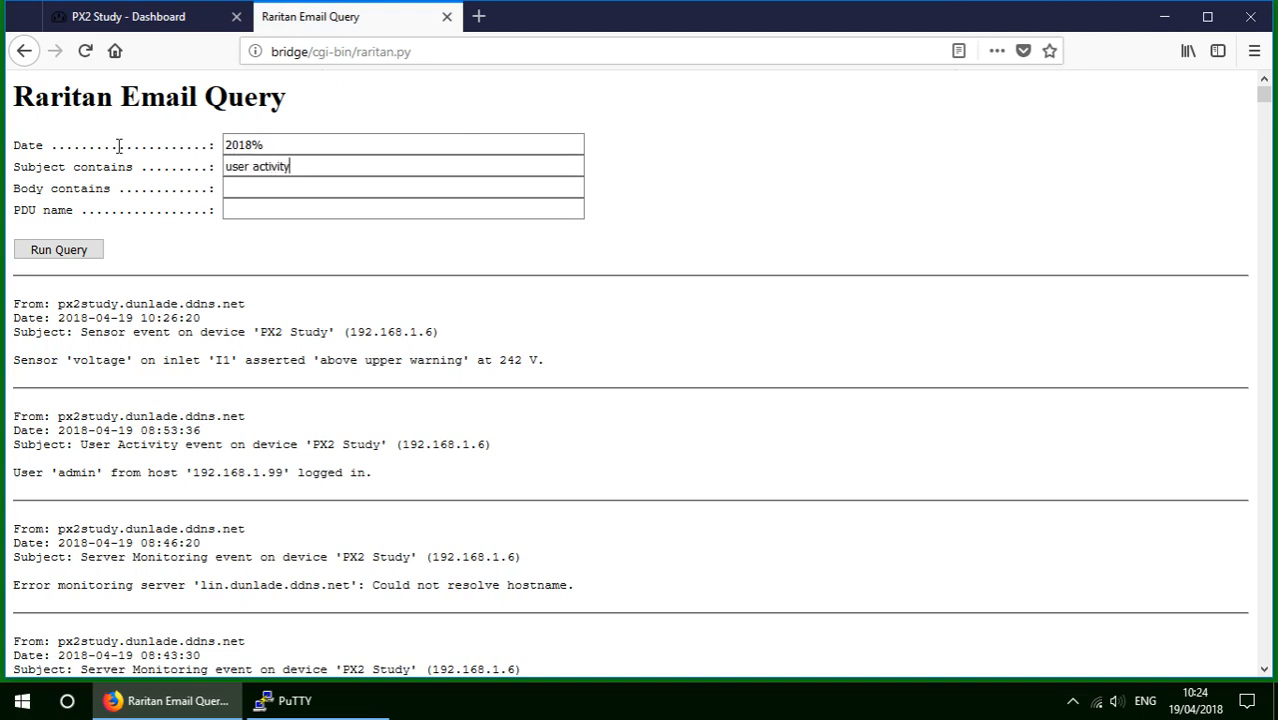
pyautogui.write('er activity')
pyautogui.click(62, 255)
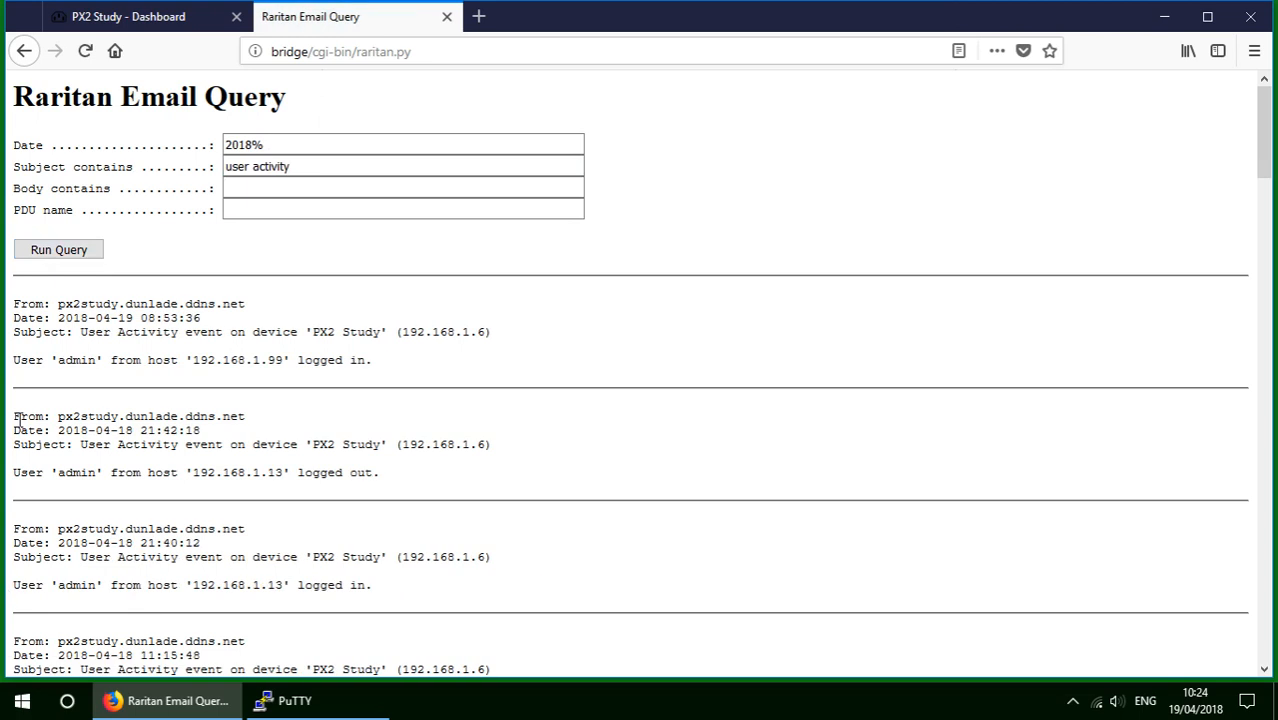
pyautogui.click(158, 20)
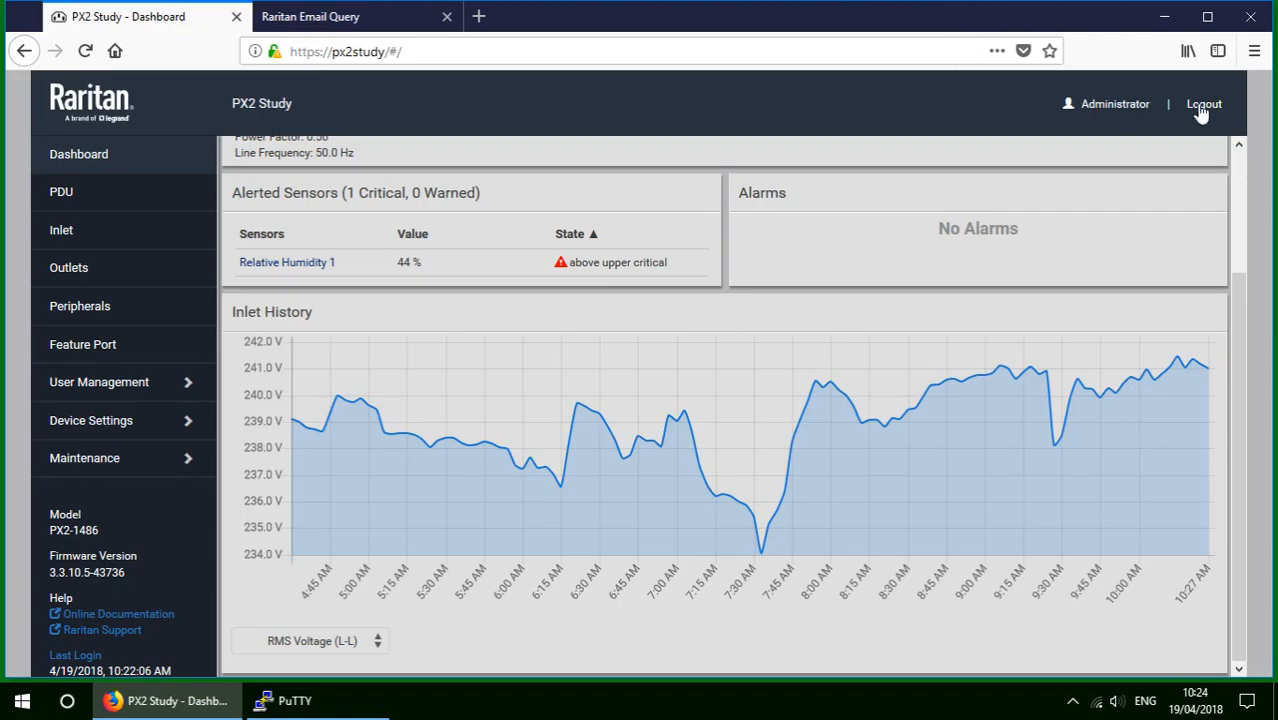
# Log out of the PX2 and attempt a login with a wrong password.
pyautogui.click(1202, 110)
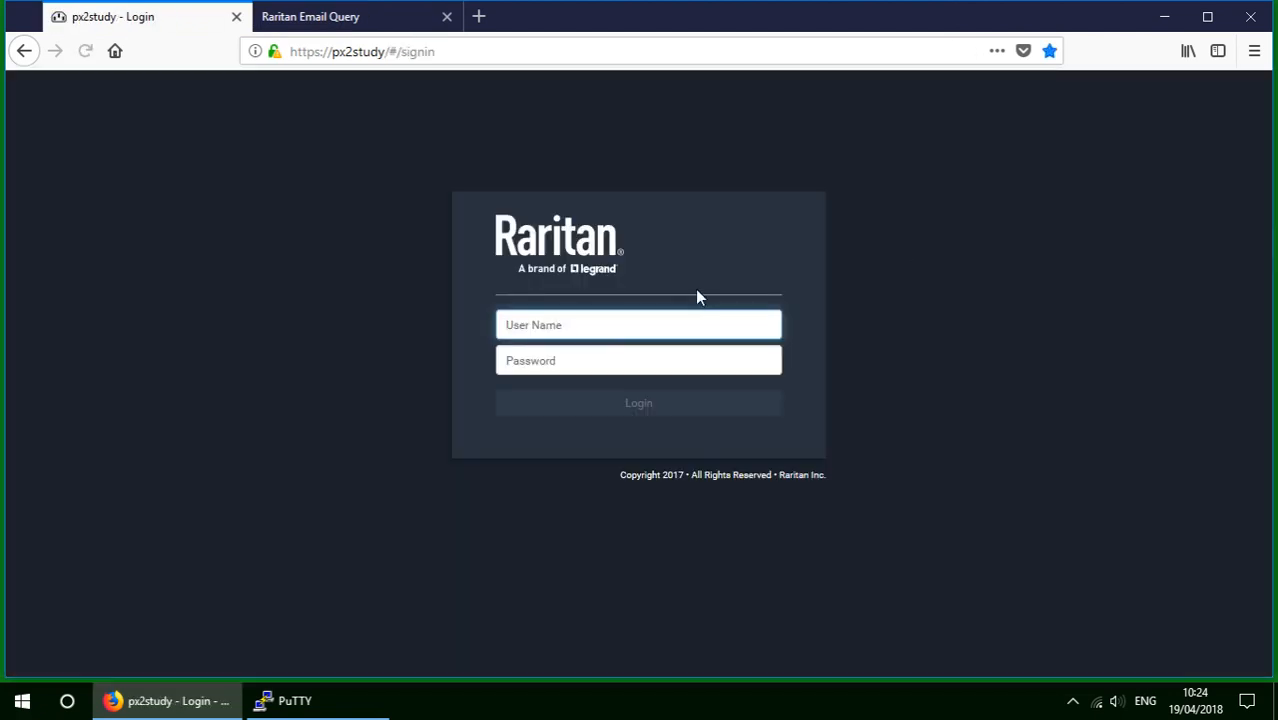
pyautogui.write('admin')
pyautogui.press('Tab')
pyautogui.write('rari')
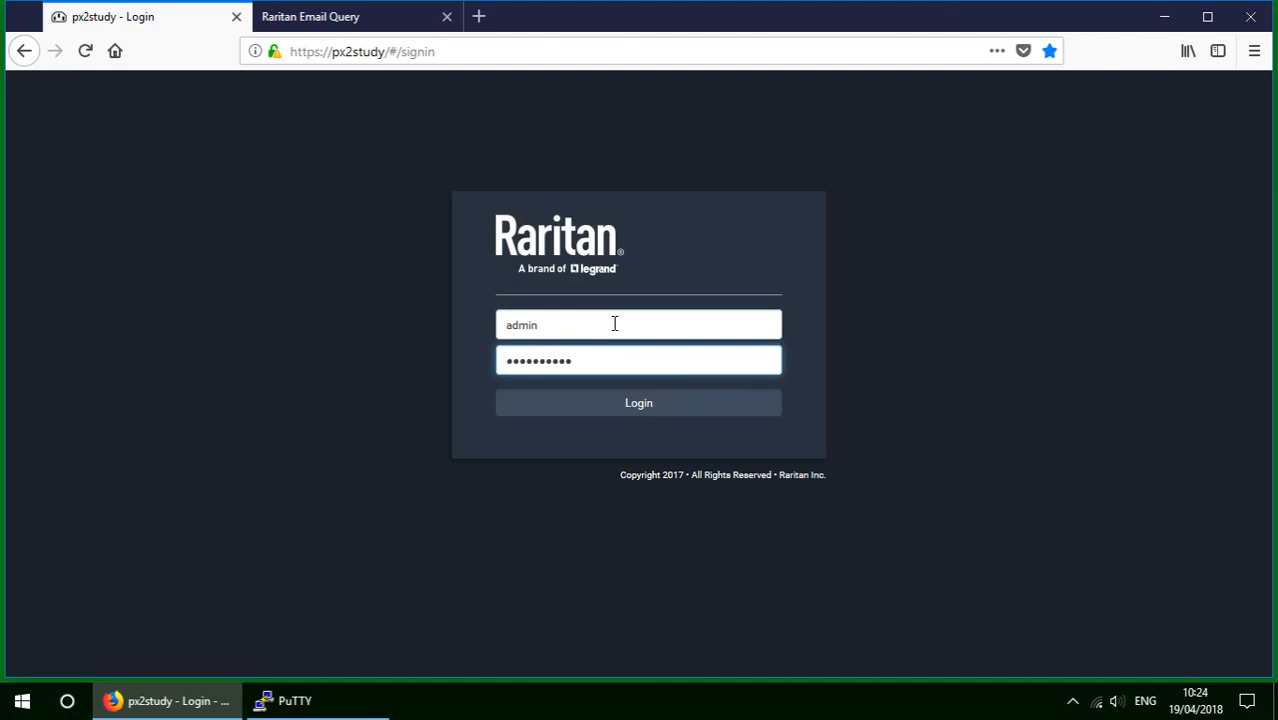
pyautogui.click(645, 406)
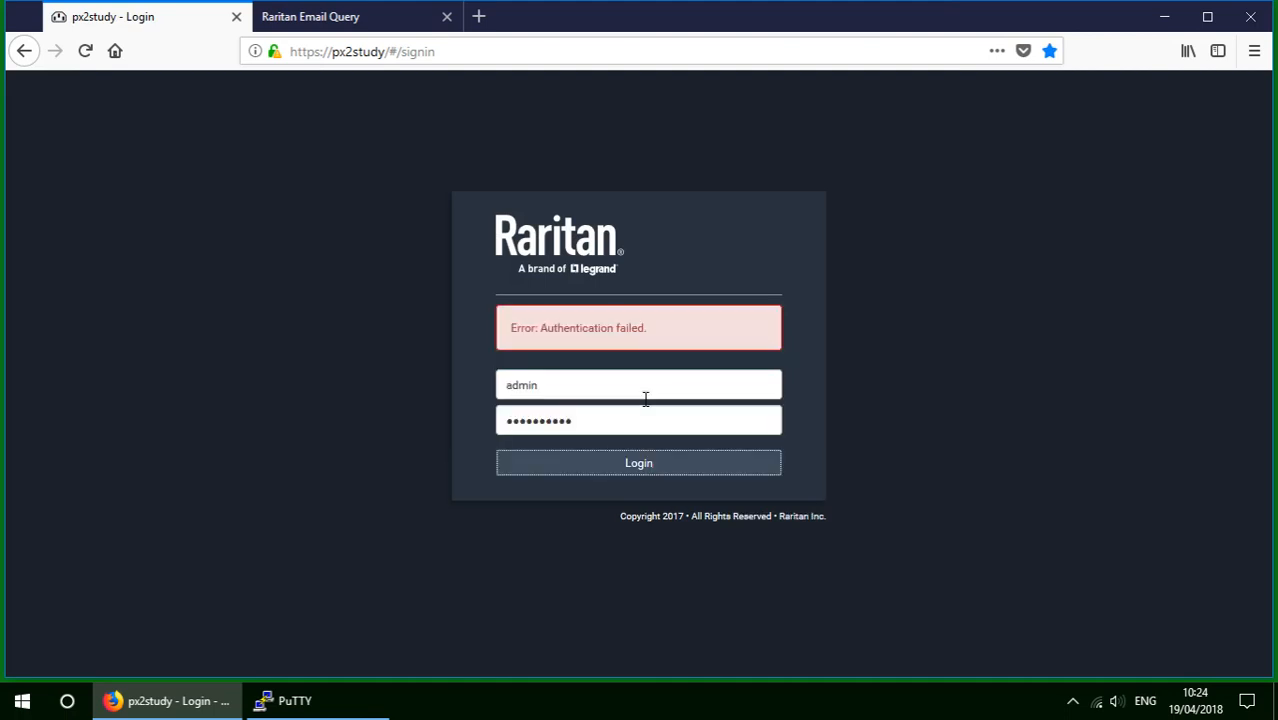
# Rerun the email query with body filter 'authentication failed', returning 2 failed-login matches.
pyautogui.click(328, 24)
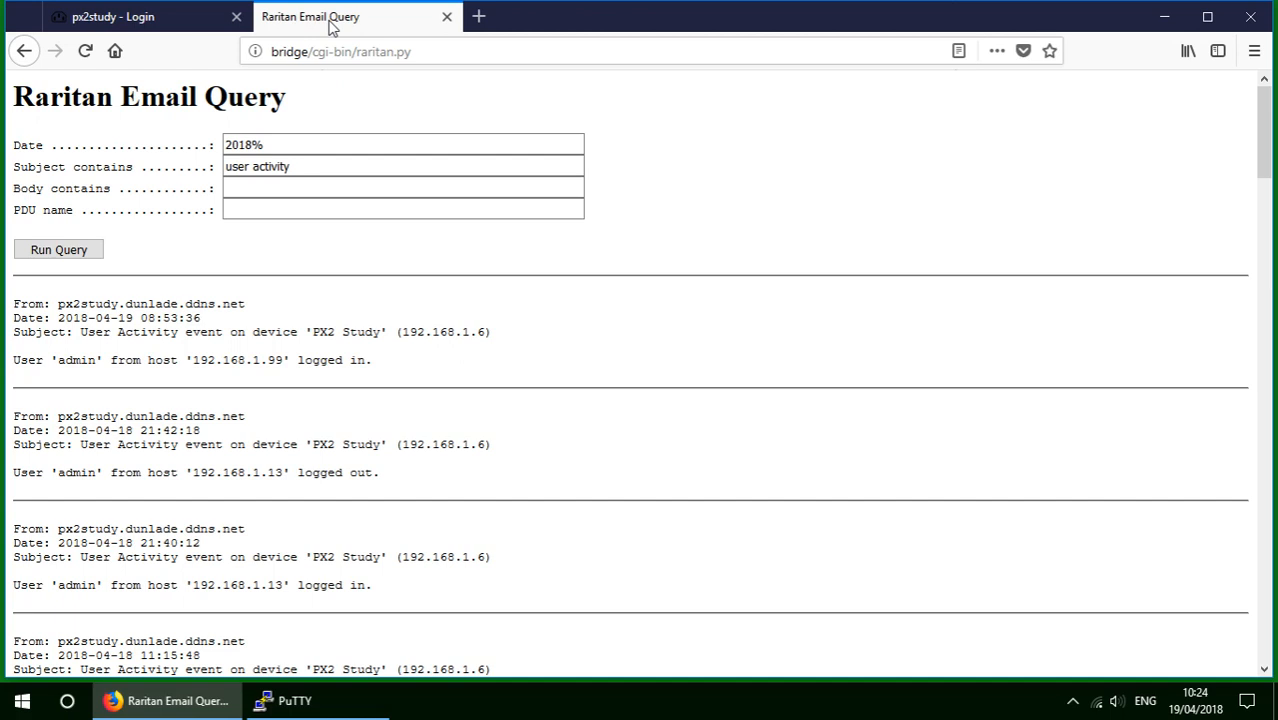
pyautogui.click(58, 250)
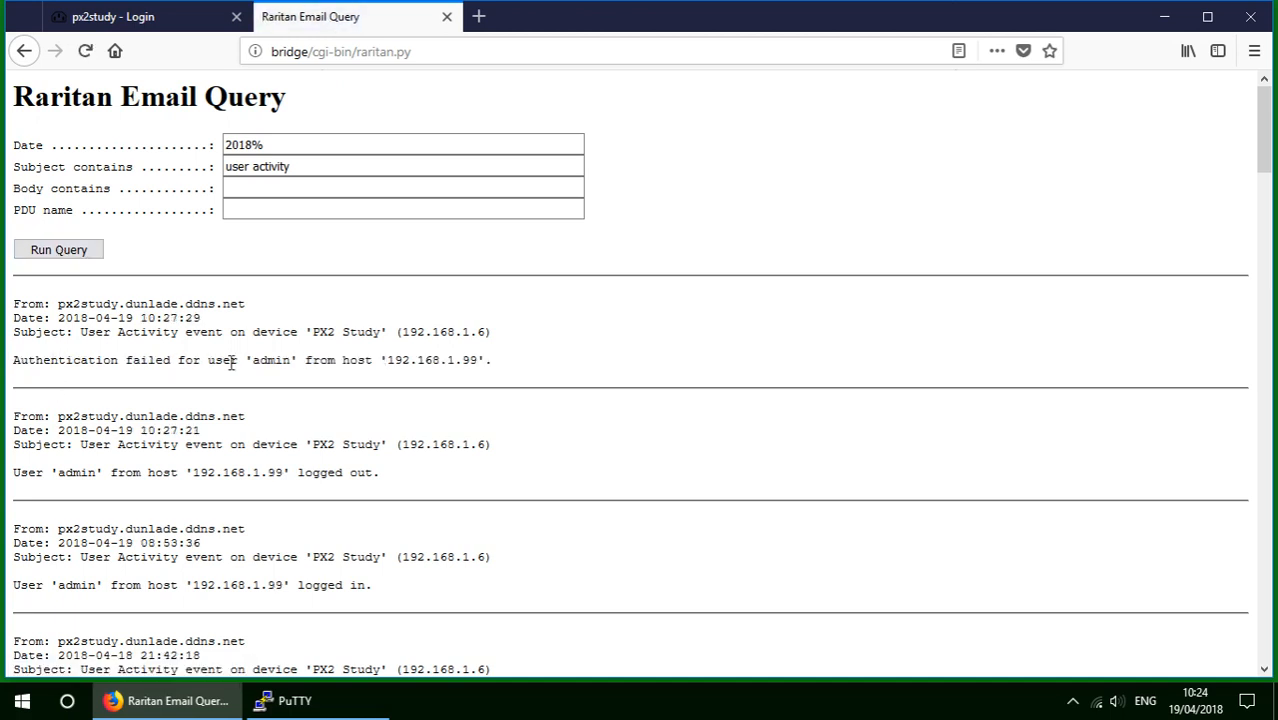
pyautogui.click(234, 212)
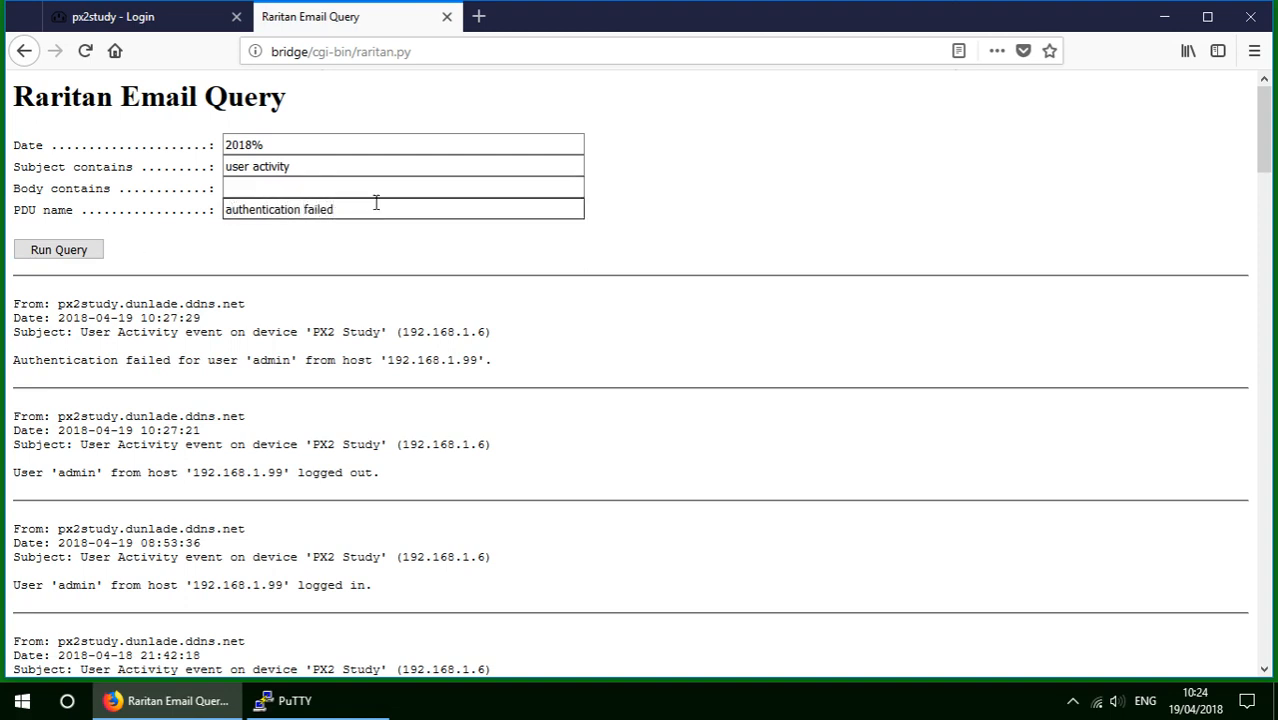
pyautogui.hotkey('ctrl', 'a')
pyautogui.hotkey('ctrl', 'c')
pyautogui.press('BackSpace')
pyautogui.click(228, 189)
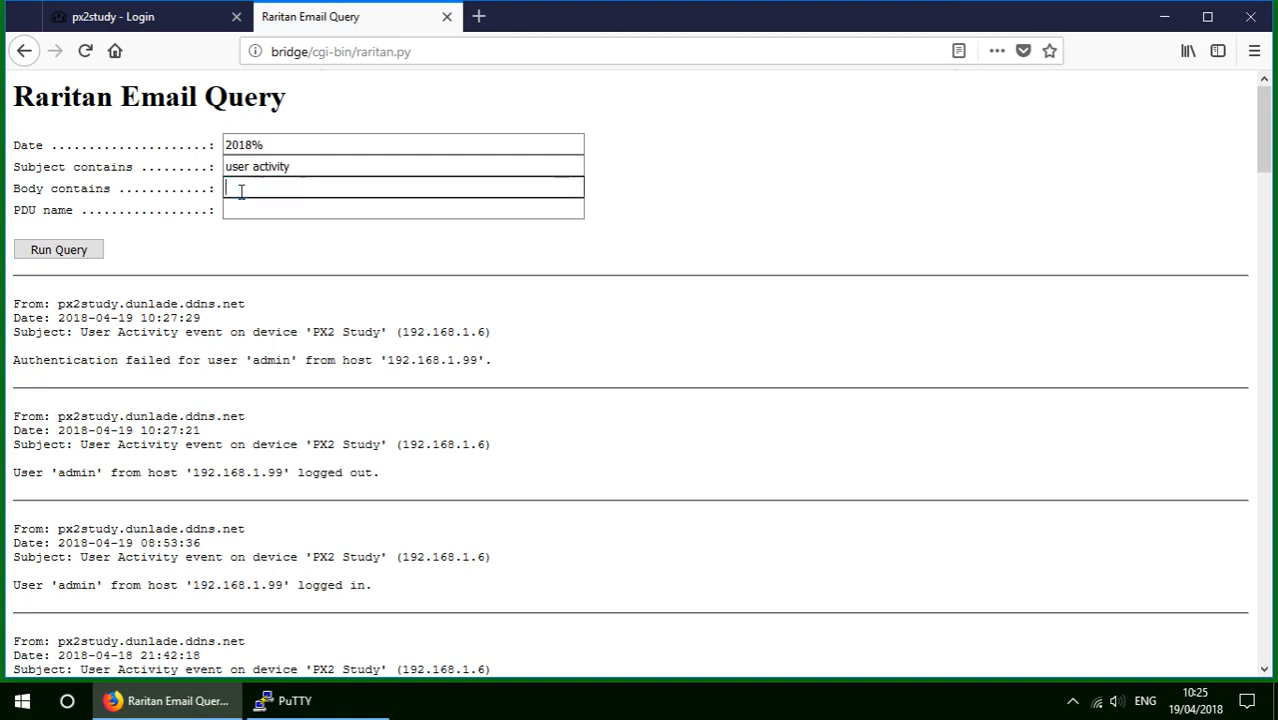
pyautogui.hotkey('ctrl', 'v')
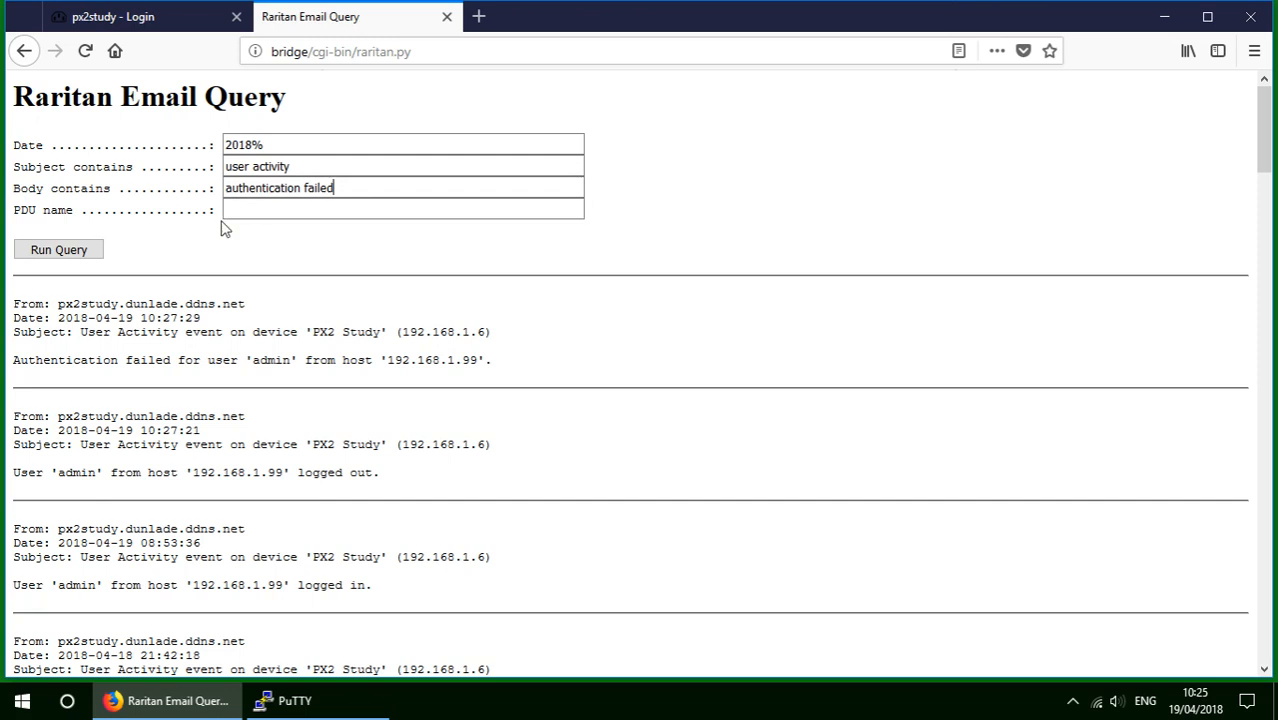
pyautogui.click(93, 253)
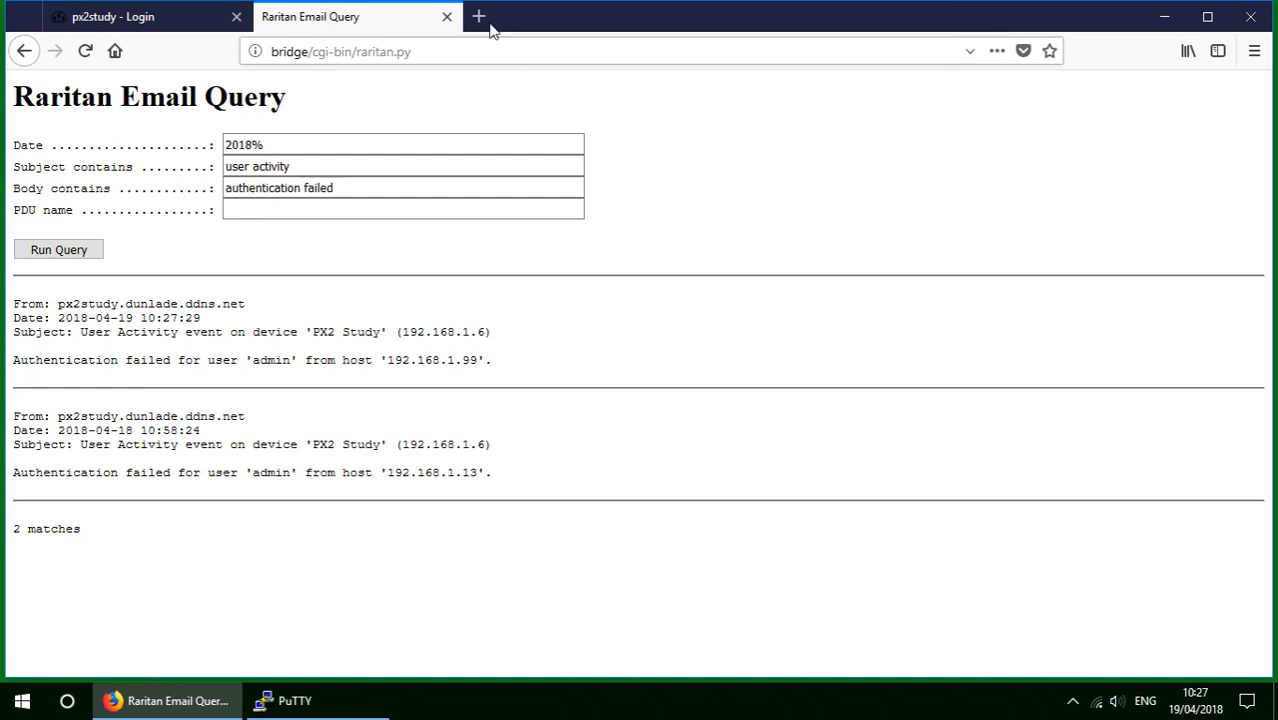
# Close the Email Query and login browser tabs, then end the PuTTY session with Ctrl+D.
pyautogui.click(446, 17)
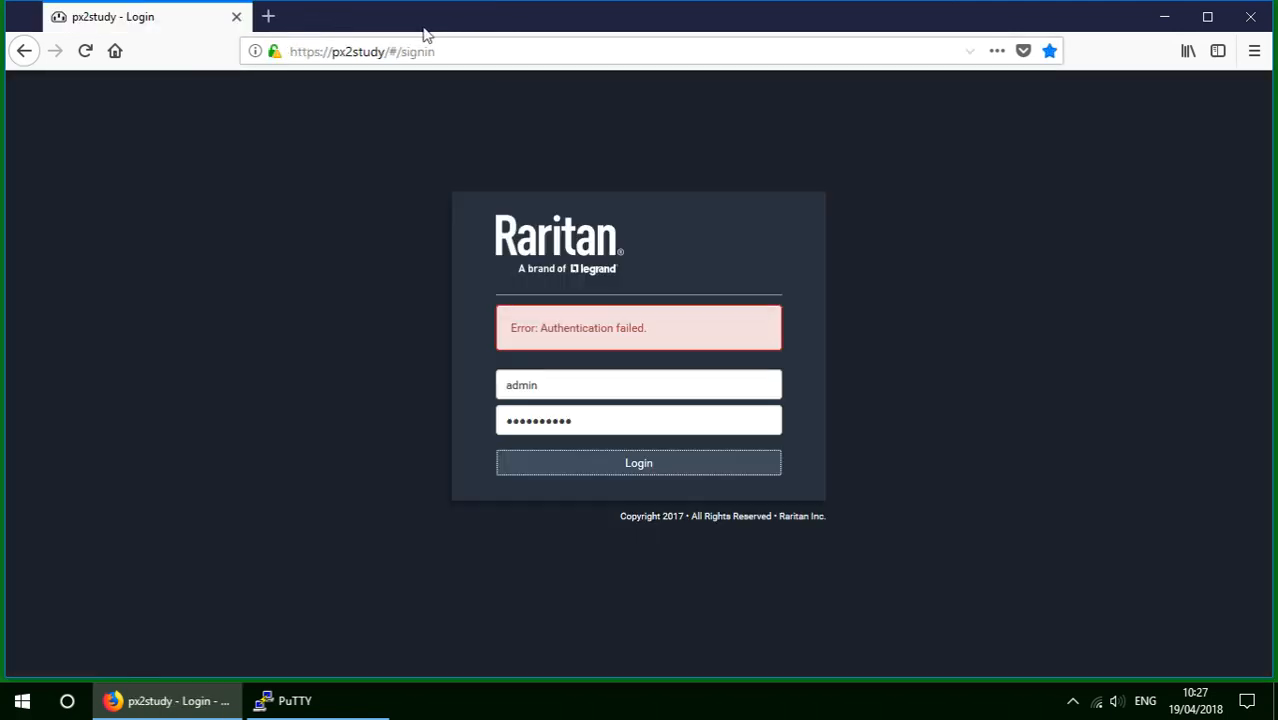
pyautogui.click(236, 17)
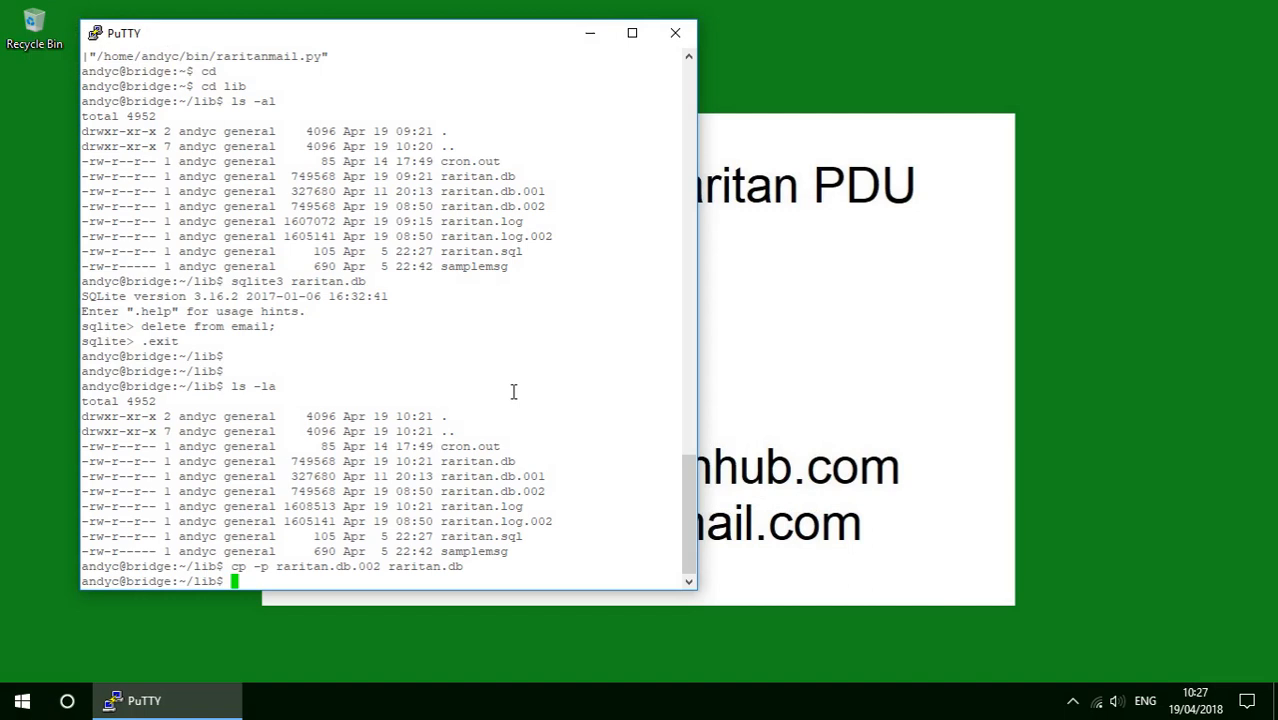
pyautogui.press('Return')
pyautogui.press('Return')
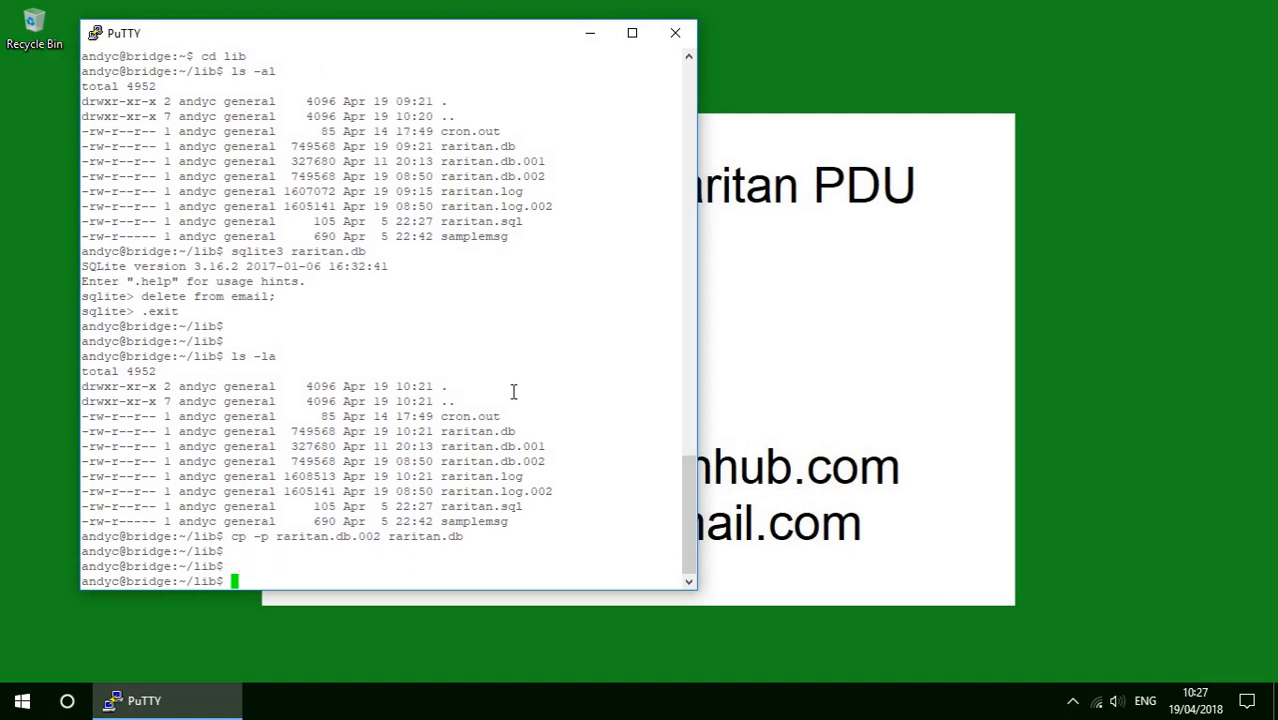
pyautogui.hotkey('ctrl', 'd')
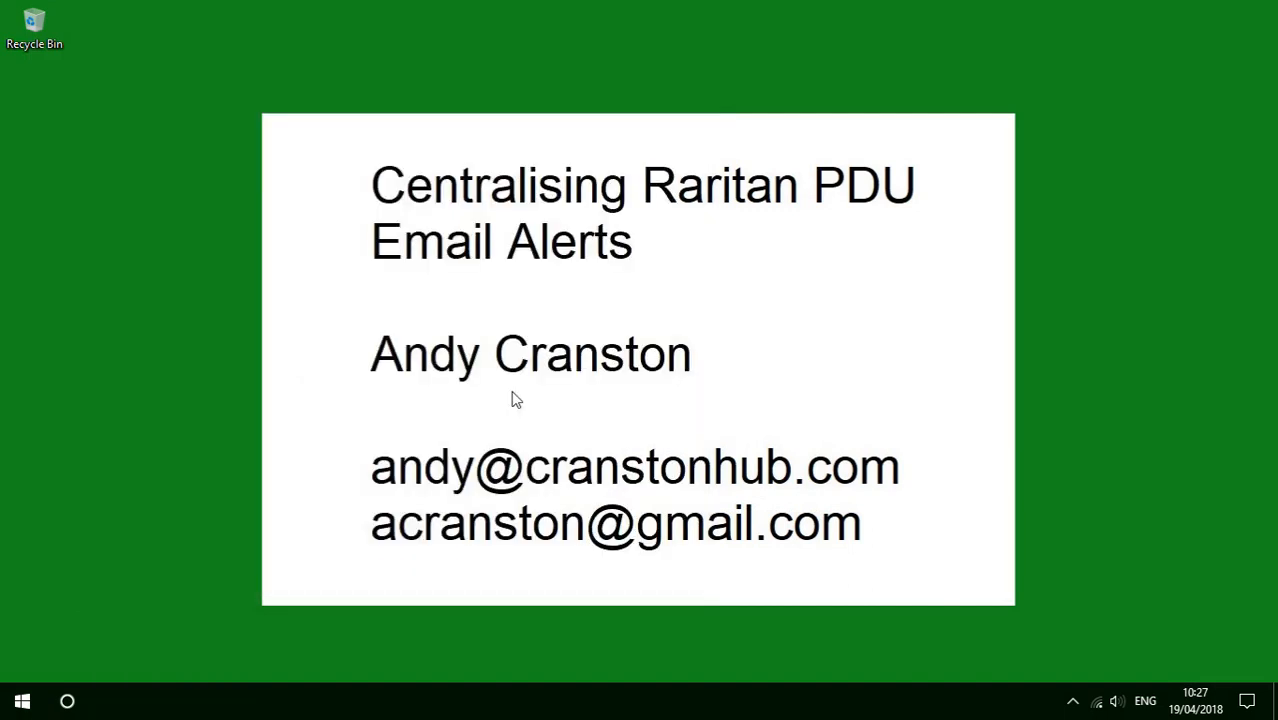